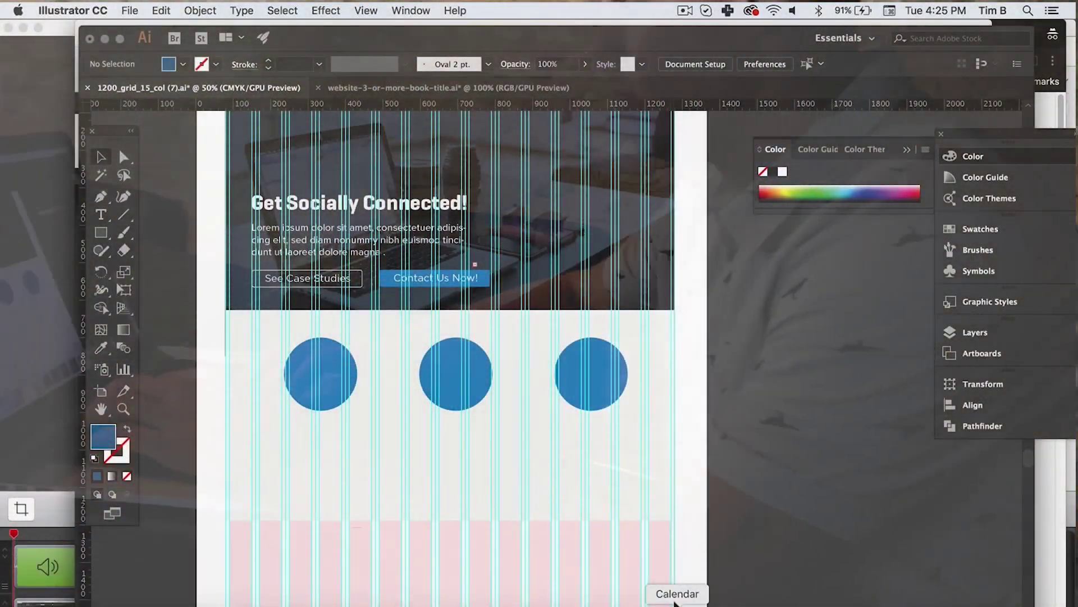
Zoom in on the mockup to view the area below the hero
{"action": "scroll", "coordinate": [716, 445], "scroll_direction": "up", "scroll_amount": 3}
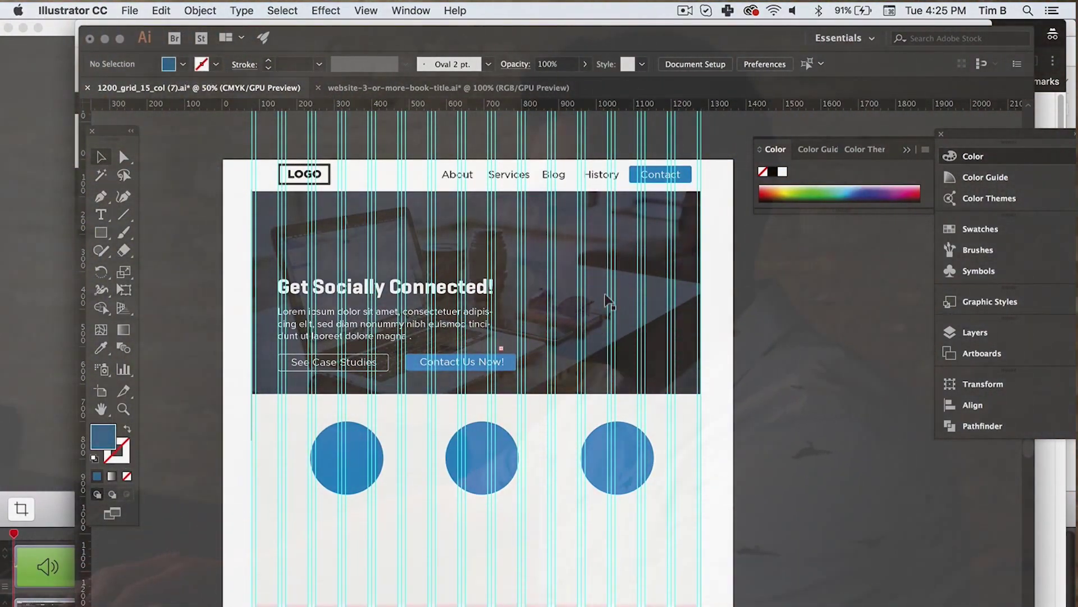
{"action": "scroll", "coordinate": [607, 315], "scroll_direction": "down", "scroll_amount": 5}
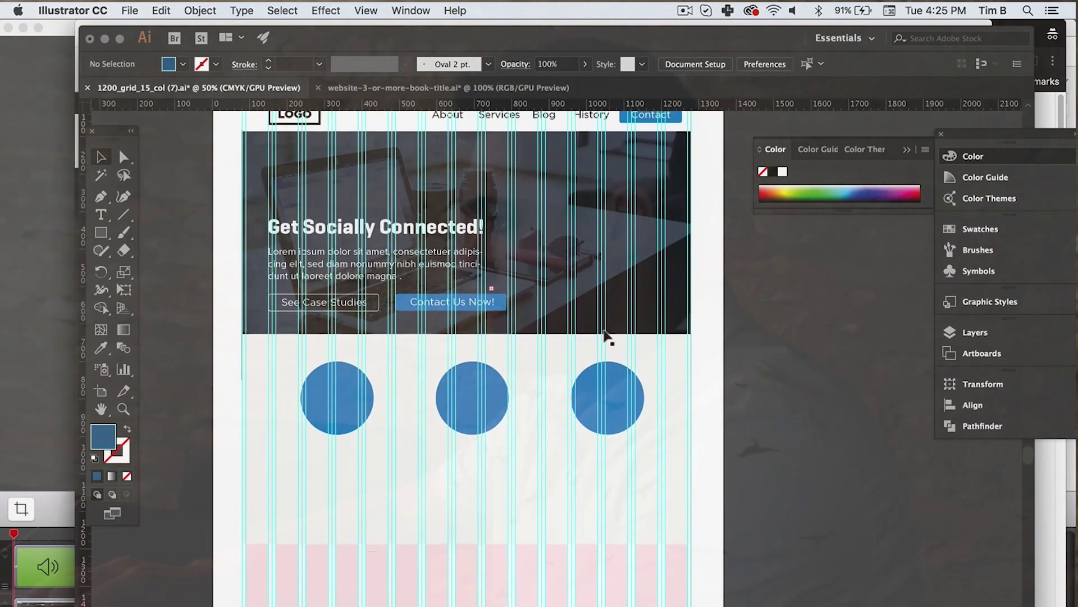
{"action": "left_click", "coordinate": [607, 336]}
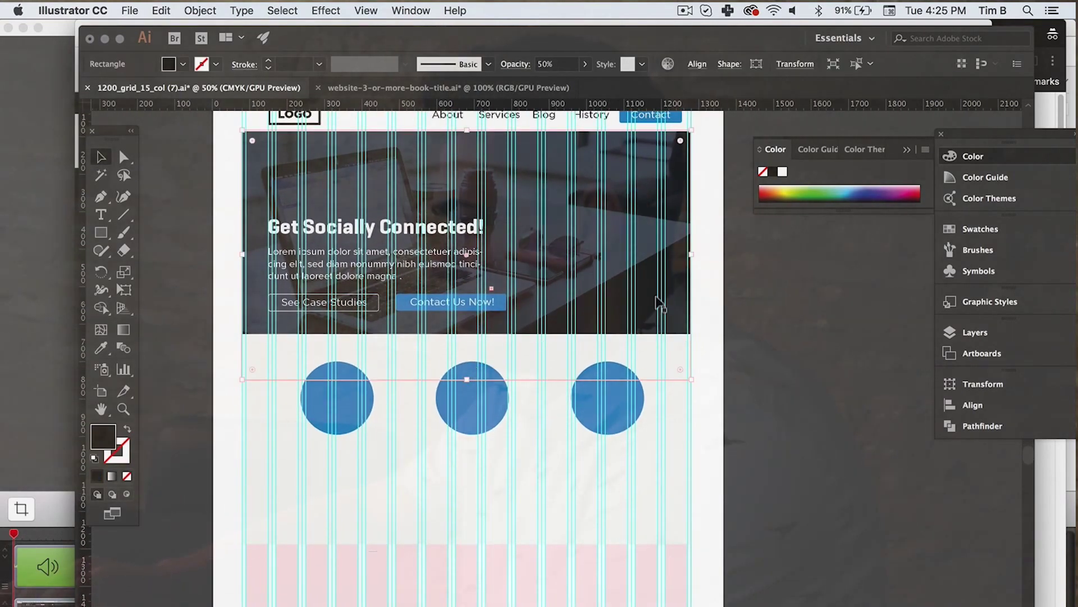
{"action": "left_click", "coordinate": [742, 415]}
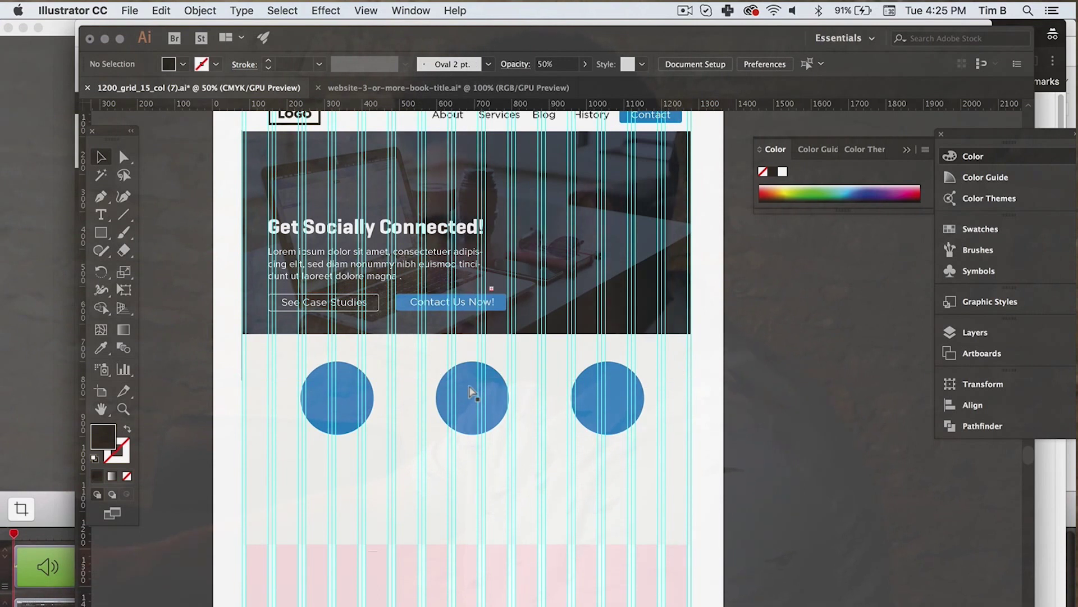
{"action": "key", "text": "super+equal"}
{"action": "scroll", "coordinate": [471, 390], "scroll_direction": "up", "scroll_amount": 5}
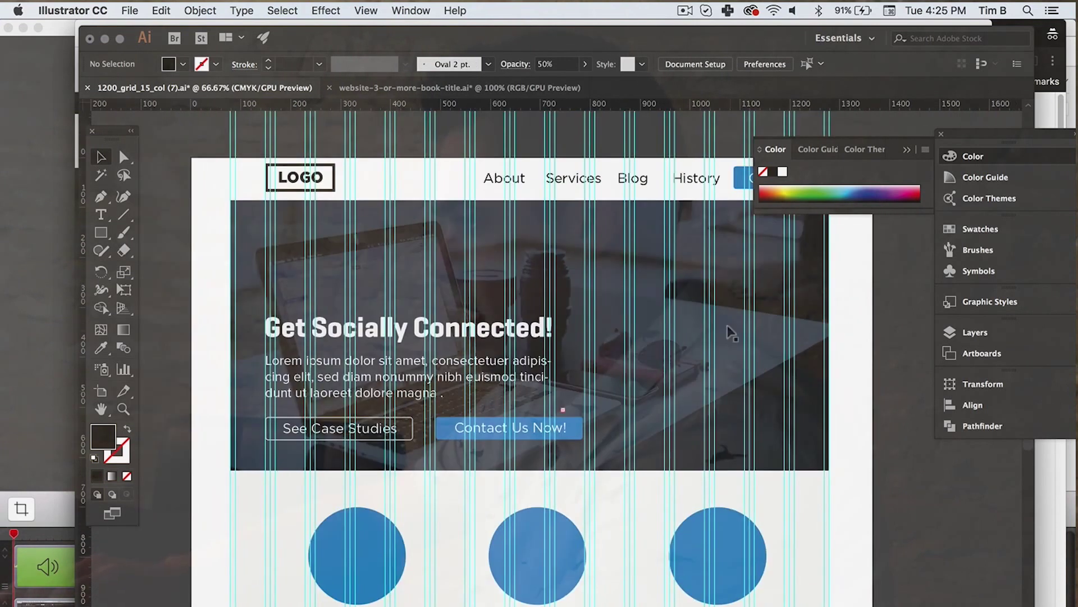
{"action": "scroll", "coordinate": [775, 414], "scroll_direction": "down", "scroll_amount": 7}
Select all three blue circles below the hero banner
{"action": "left_click", "coordinate": [395, 378]}
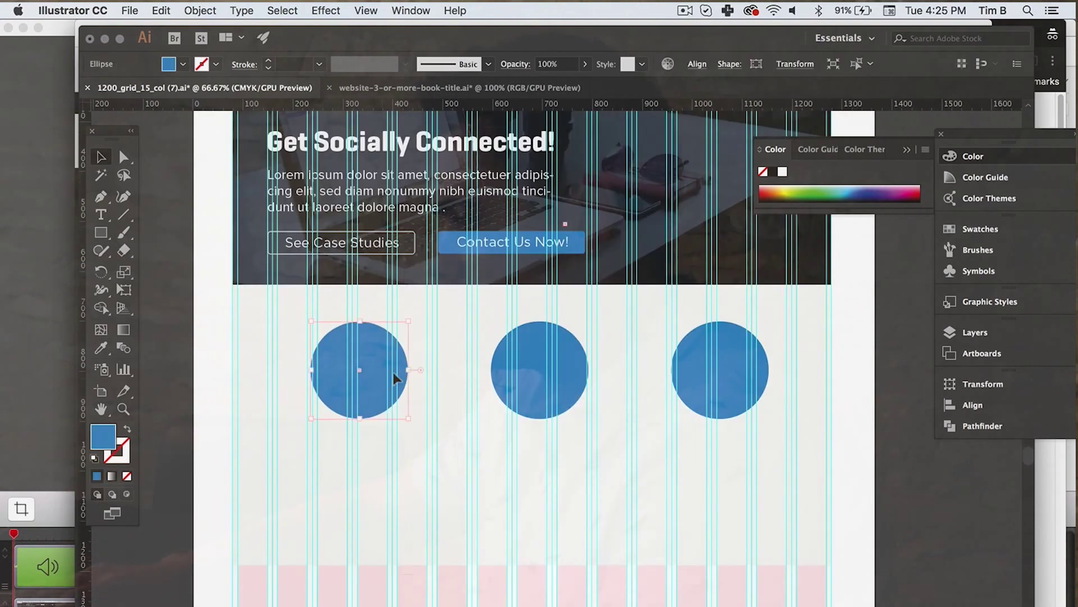
{"action": "left_click", "coordinate": [517, 380], "text": "shift"}
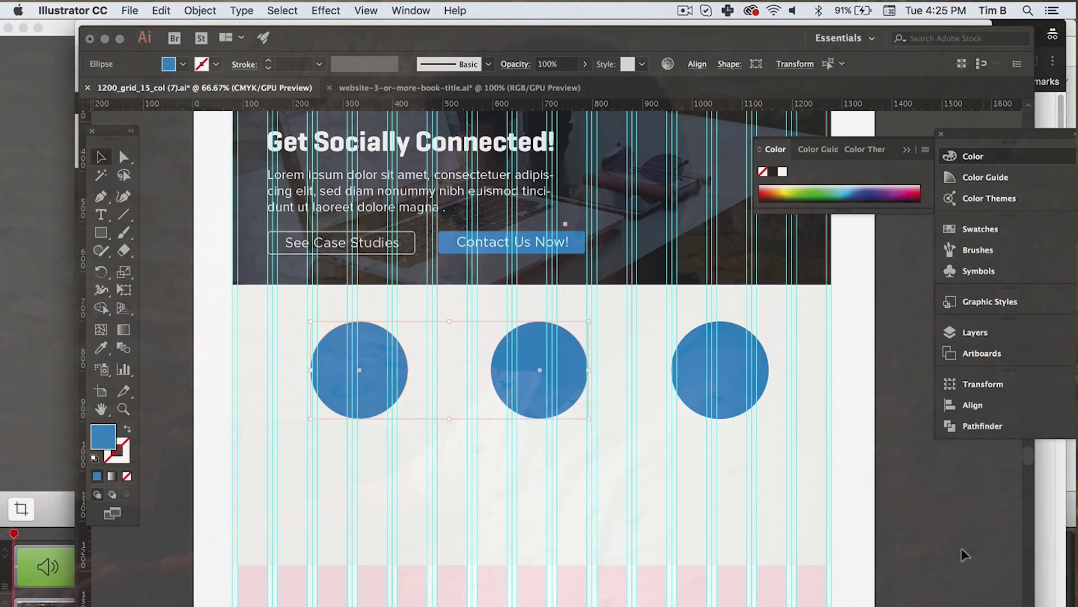
{"action": "left_click", "coordinate": [890, 534]}
{"action": "left_click", "coordinate": [723, 396]}
{"action": "left_click", "coordinate": [539, 382], "text": "shift"}
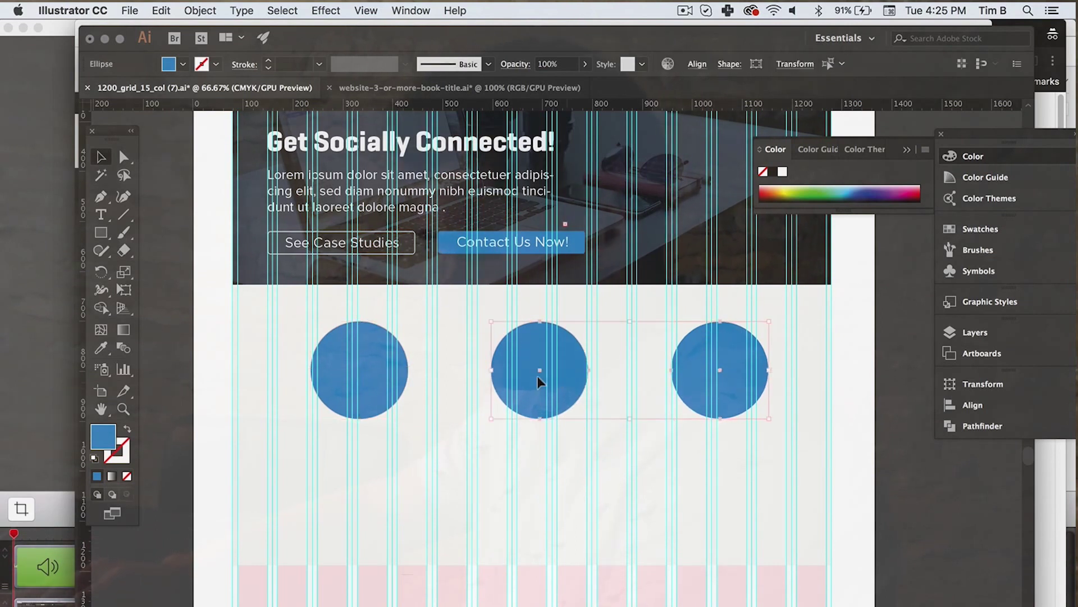
{"action": "left_click", "coordinate": [382, 381], "text": "shift"}
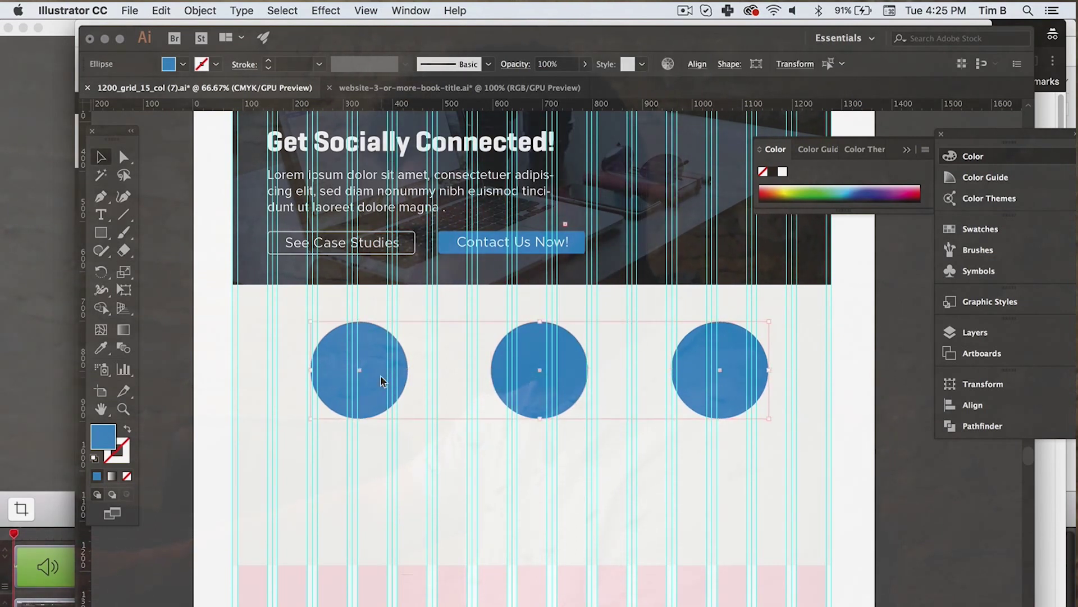
{"action": "scroll", "coordinate": [382, 382], "scroll_direction": "up", "scroll_amount": 2}
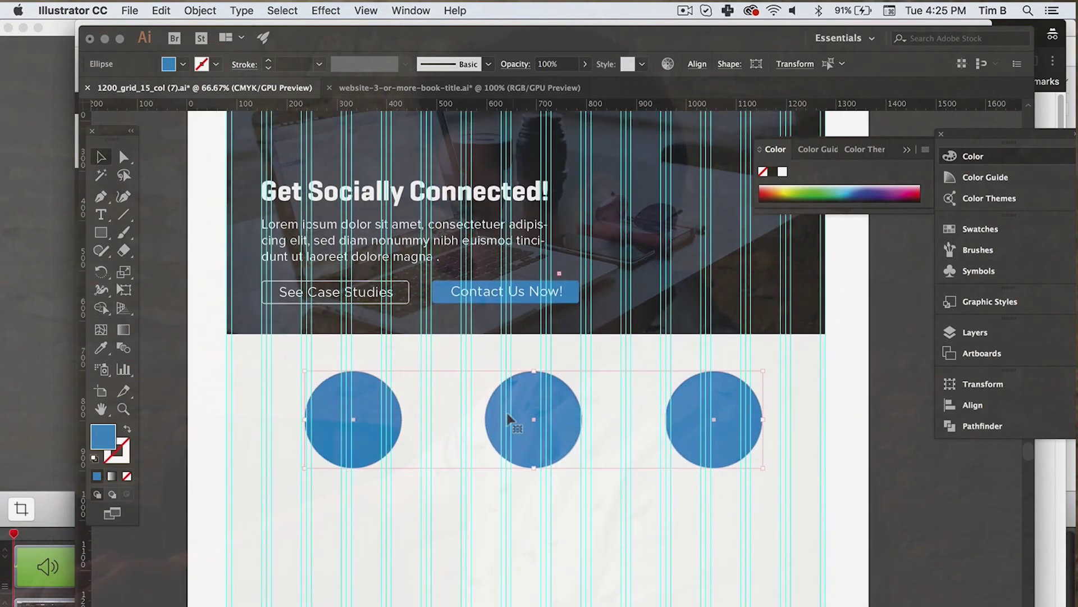
{"action": "scroll", "coordinate": [509, 419], "scroll_direction": "up", "scroll_amount": 5}
{"action": "scroll", "coordinate": [510, 424], "scroll_direction": "down", "scroll_amount": 2}
{"action": "scroll", "coordinate": [820, 387], "scroll_direction": "up", "scroll_amount": 2}
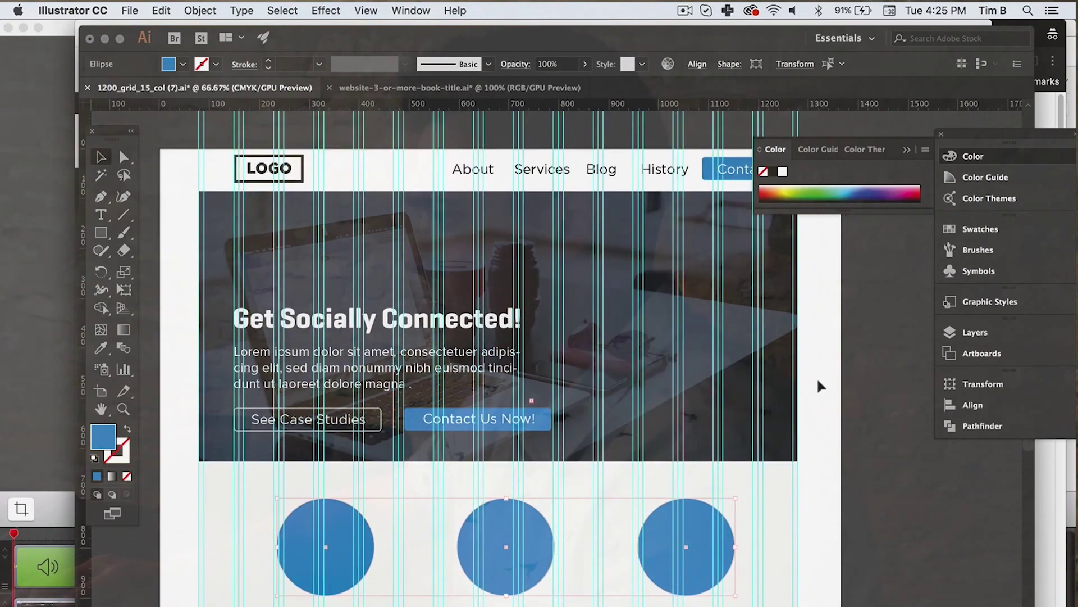
{"action": "scroll", "coordinate": [794, 517], "scroll_direction": "down", "scroll_amount": 3}
{"action": "scroll", "coordinate": [794, 517], "scroll_direction": "right", "scroll_amount": 2}
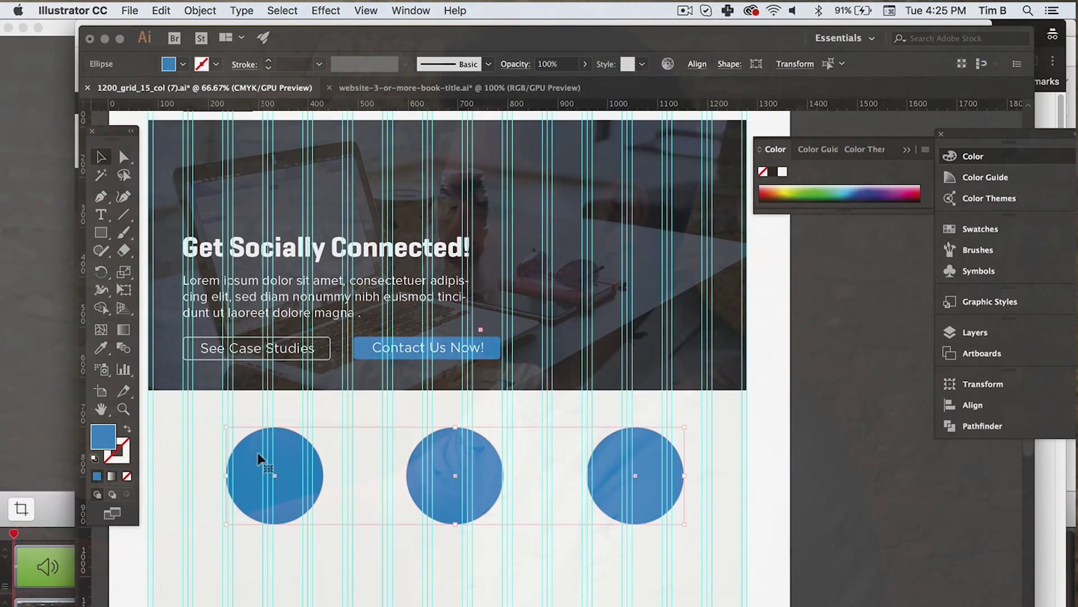
Delete the circles and draw a blue rectangle at the left below the hero
{"action": "key", "text": "Delete"}
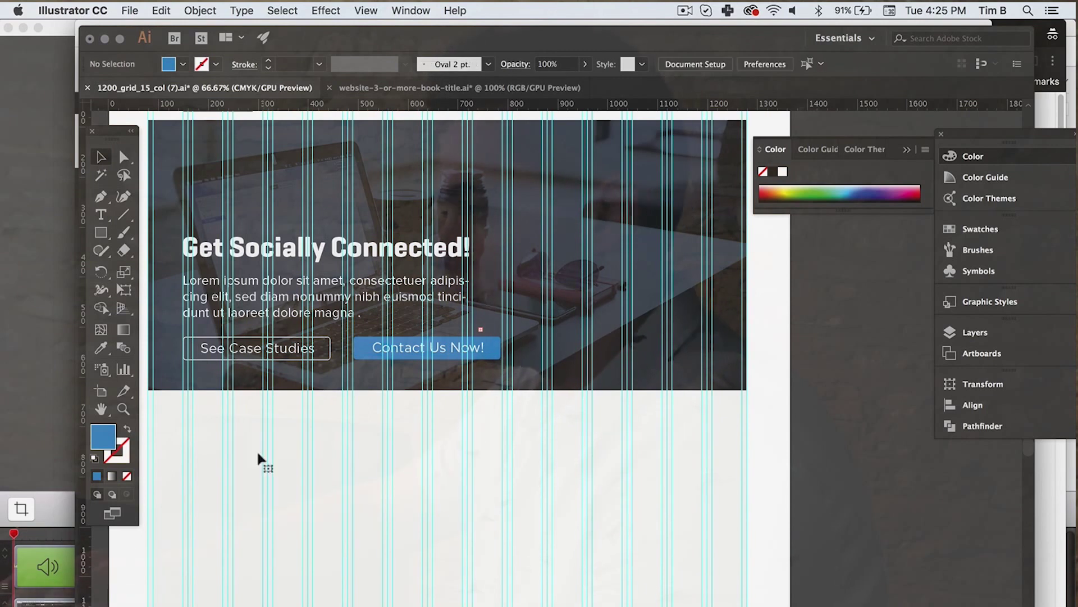
{"action": "scroll", "coordinate": [260, 457], "scroll_direction": "down", "scroll_amount": 3}
{"action": "left_click", "coordinate": [100, 235]}
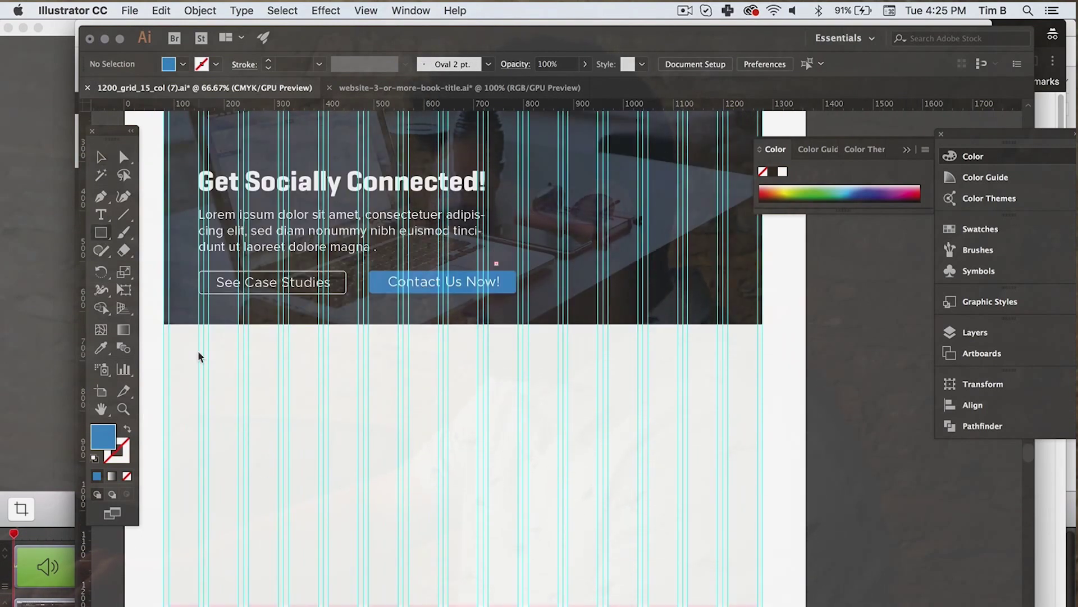
{"action": "left_click_drag", "start_coordinate": [214, 393], "coordinate": [359, 539]}
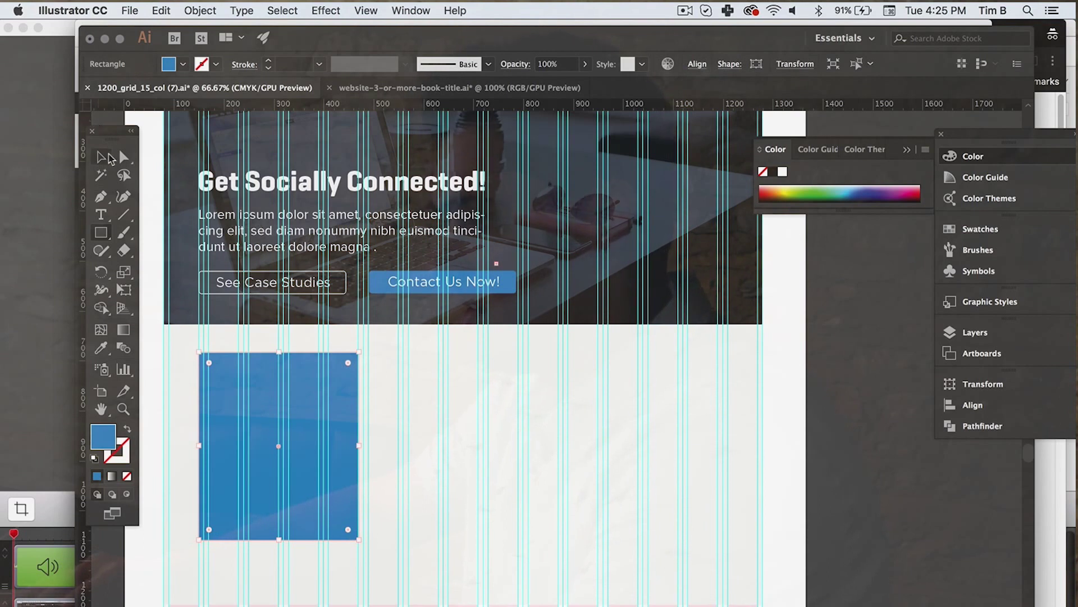
Duplicate the rectangle into middle and right positions
{"action": "left_click", "coordinate": [101, 157]}
{"action": "left_click_drag", "start_coordinate": [243, 427], "coordinate": [458, 437]}
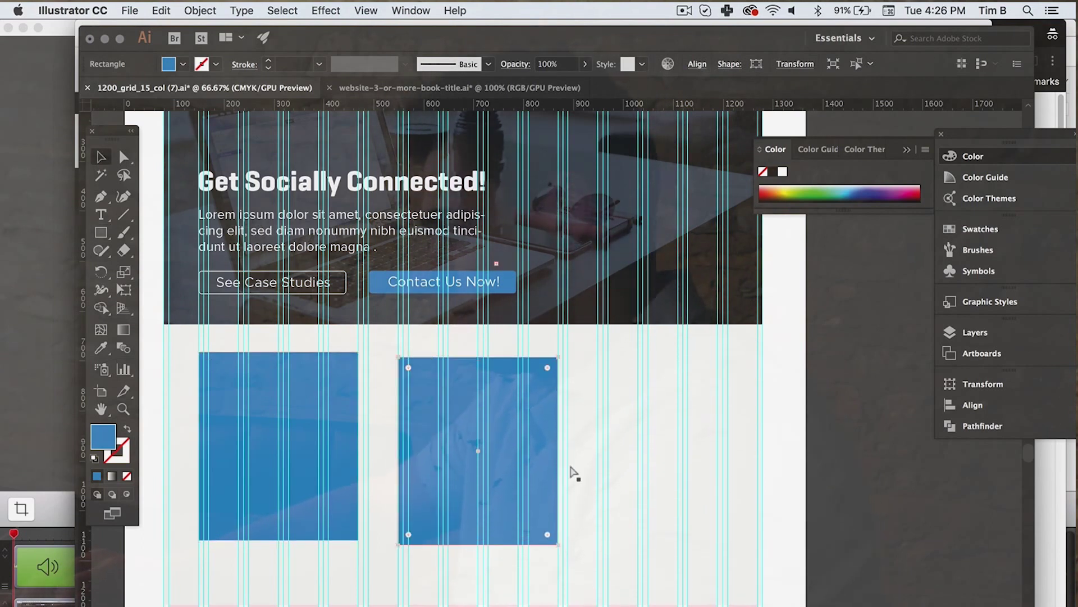
{"action": "left_click_drag", "start_coordinate": [571, 472], "coordinate": [671, 494]}
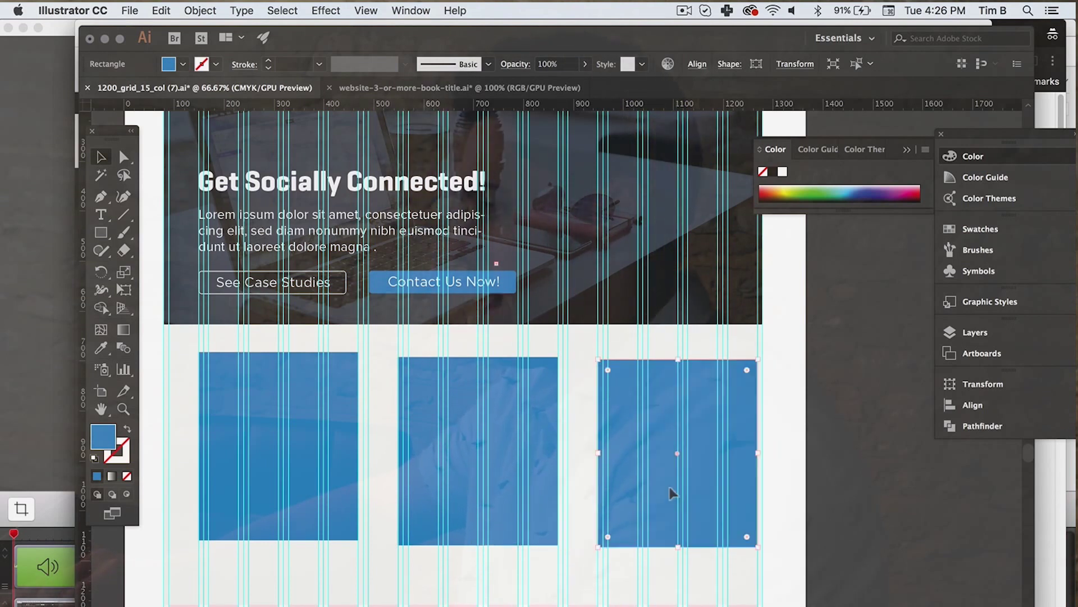
Make all three rectangles narrower together
{"action": "scroll", "coordinate": [467, 450], "scroll_direction": "up", "scroll_amount": 4}
{"action": "scroll", "coordinate": [356, 494], "scroll_direction": "down", "scroll_amount": 3}
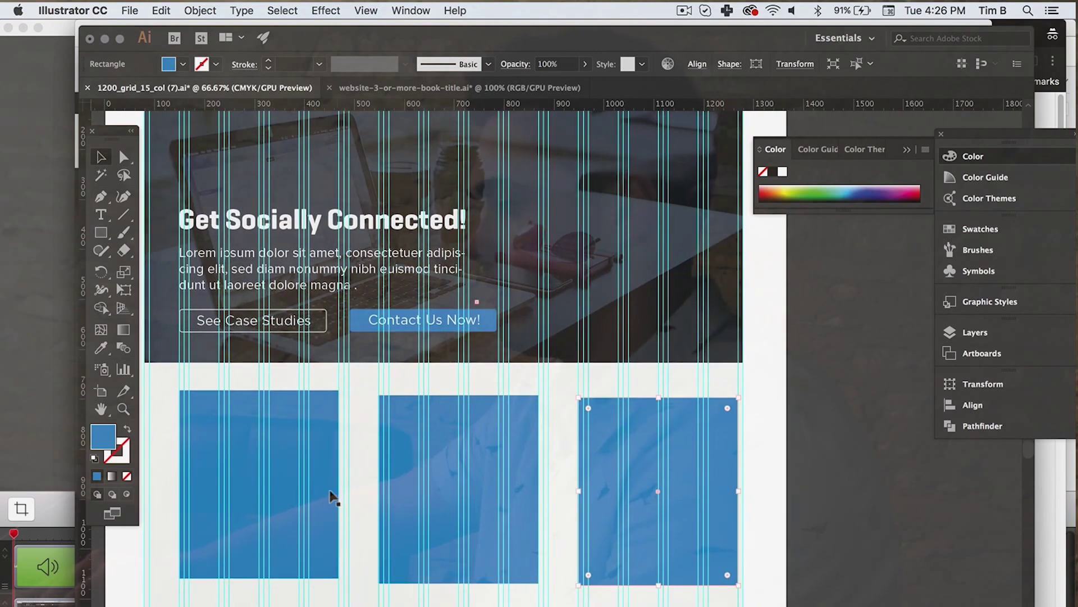
{"action": "left_click", "coordinate": [332, 498]}
{"action": "left_click", "coordinate": [390, 499], "text": "shift"}
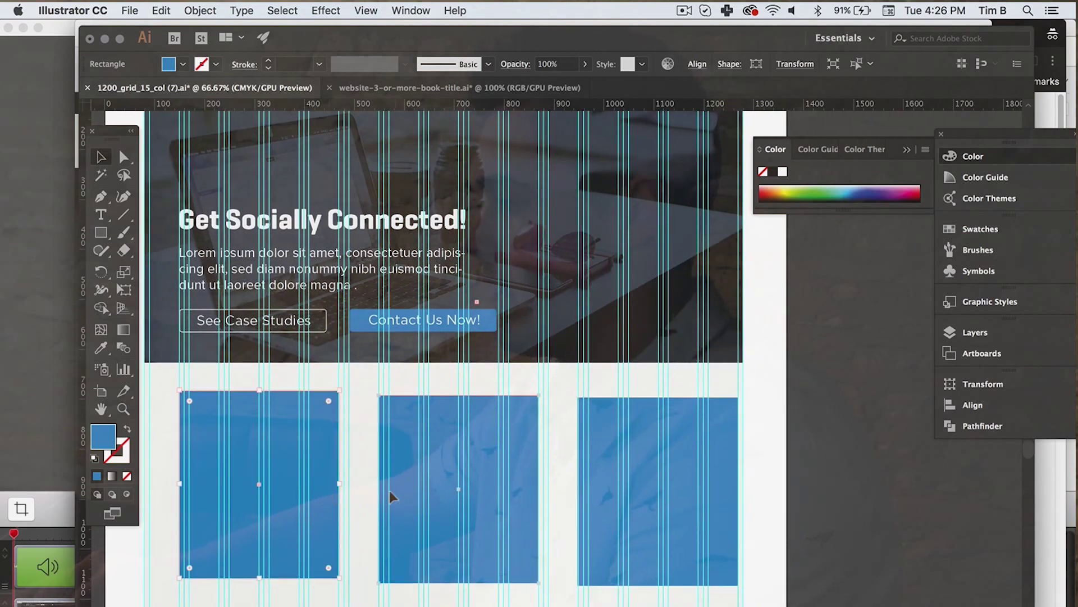
{"action": "left_click", "coordinate": [600, 506], "text": "shift"}
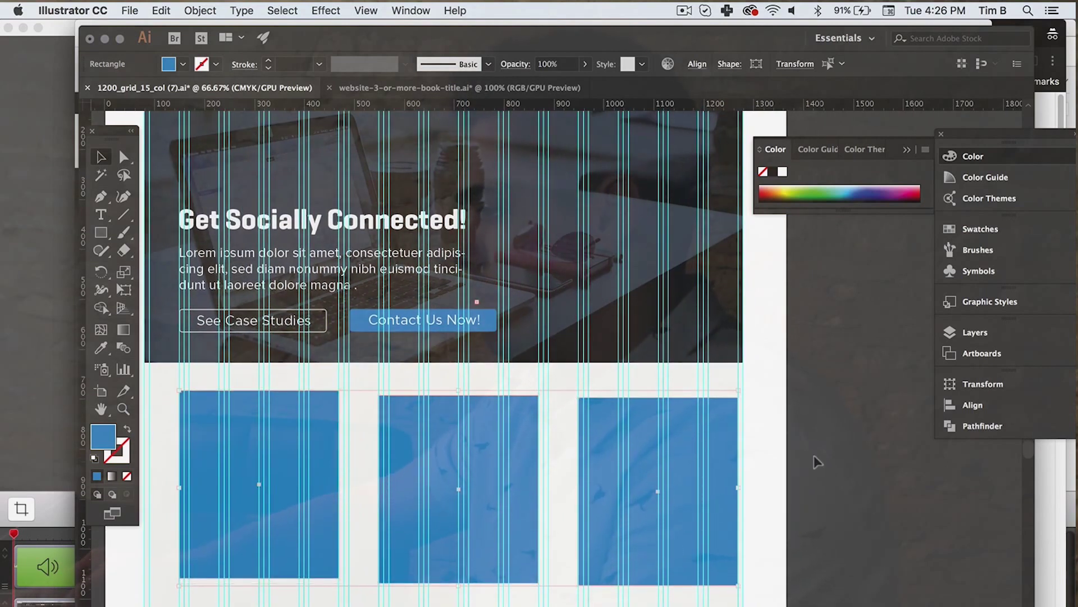
{"action": "left_click_drag", "start_coordinate": [734, 483], "coordinate": [705, 489]}
{"action": "left_click", "coordinate": [880, 514]}
Select all three rectangles again
{"action": "scroll", "coordinate": [880, 515], "scroll_direction": "down", "scroll_amount": 1}
{"action": "scroll", "coordinate": [880, 515], "scroll_direction": "down", "scroll_amount": 3}
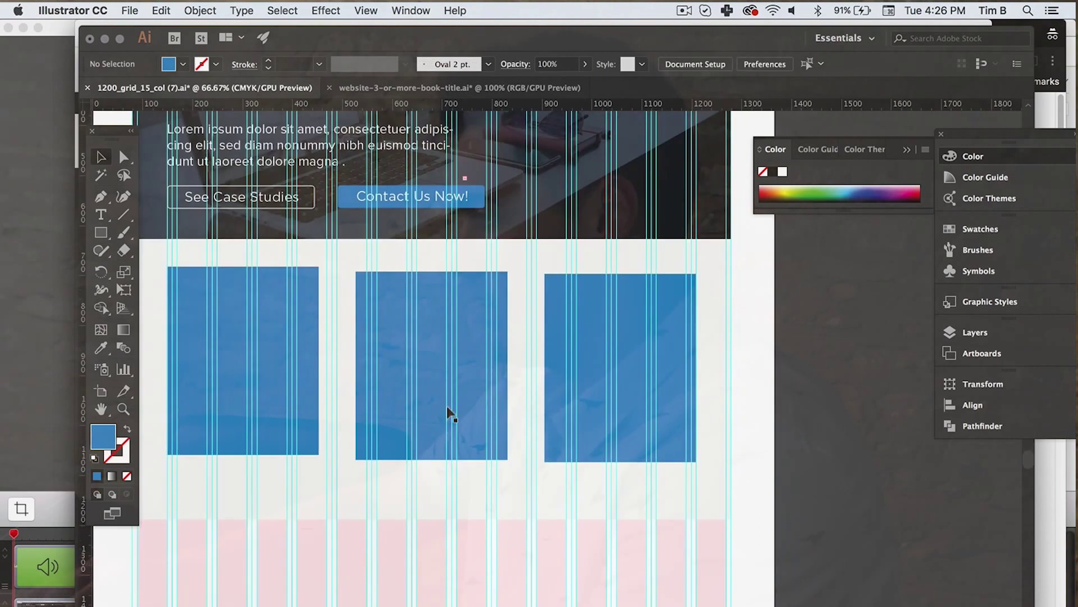
{"action": "left_click", "coordinate": [306, 386]}
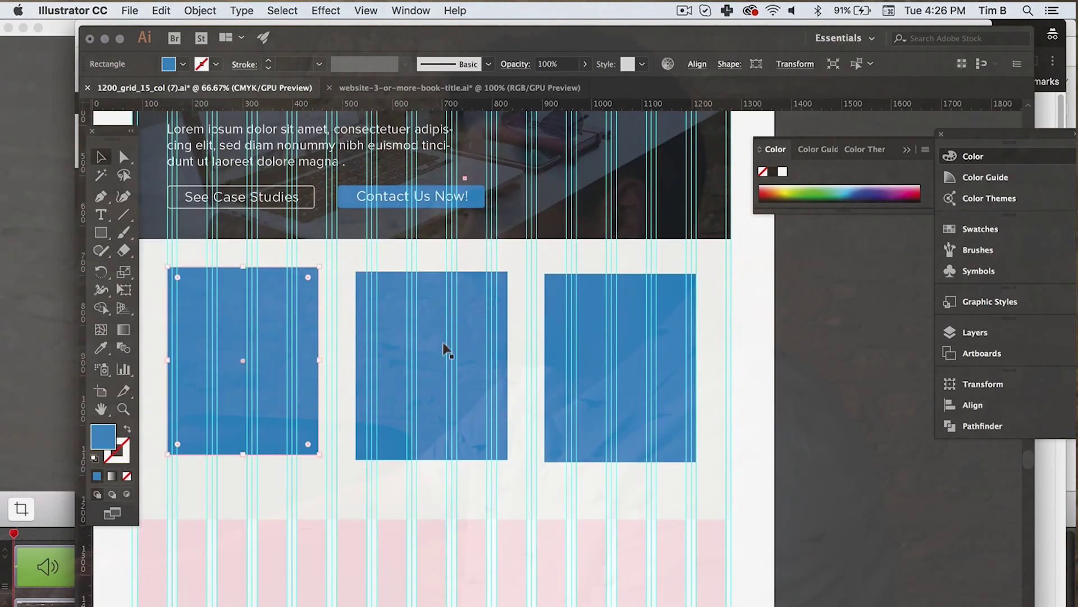
{"action": "left_click", "coordinate": [425, 410], "text": "shift"}
{"action": "left_click", "coordinate": [591, 414], "text": "shift"}
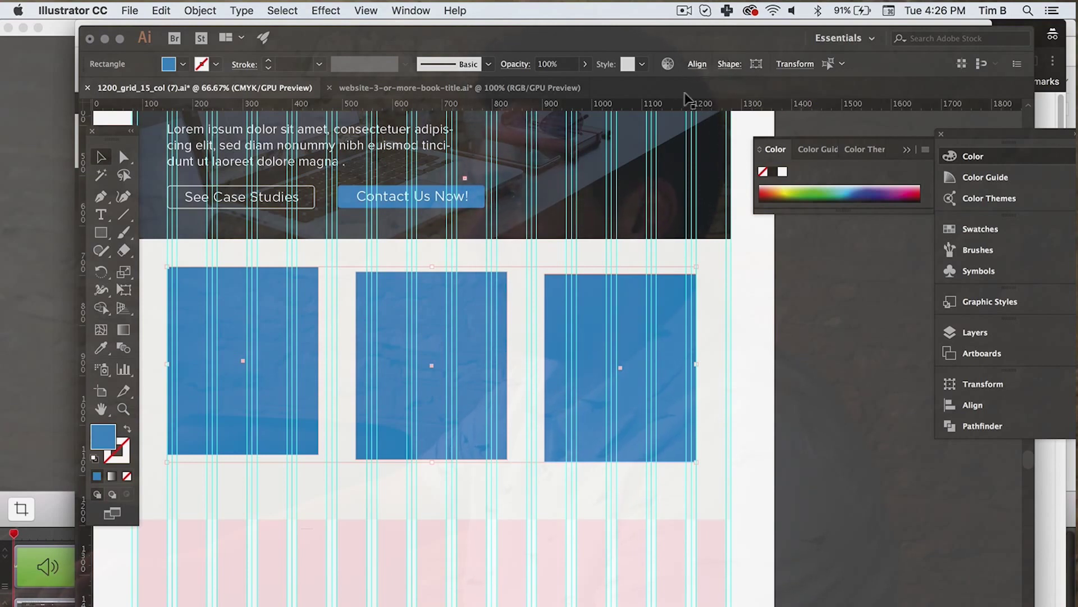
Align the three rectangles by their top edges and distribute them evenly by centre
{"action": "left_click", "coordinate": [697, 64]}
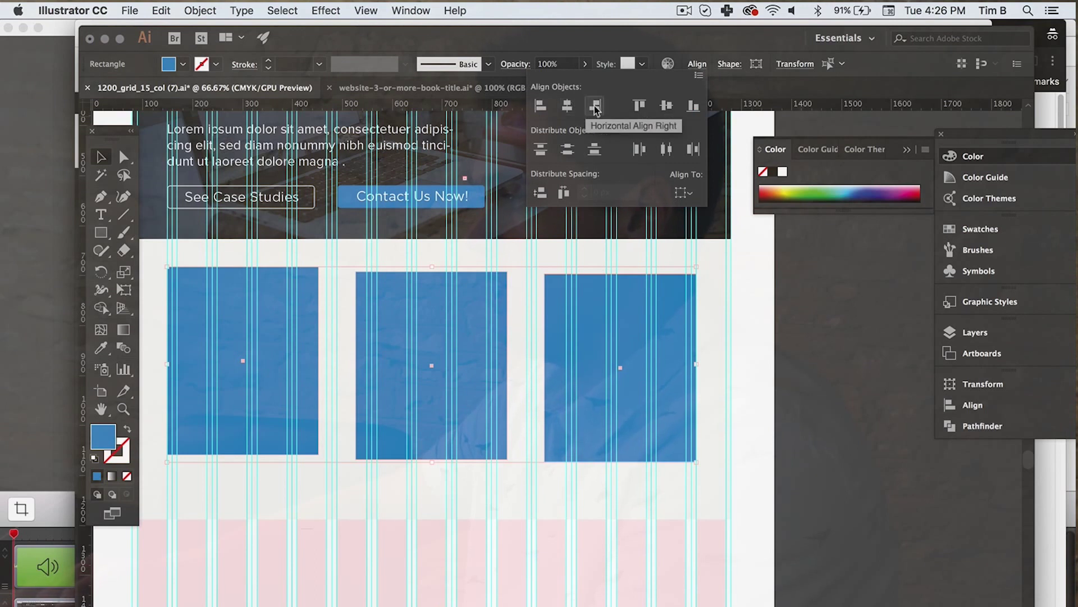
{"action": "left_click", "coordinate": [640, 107]}
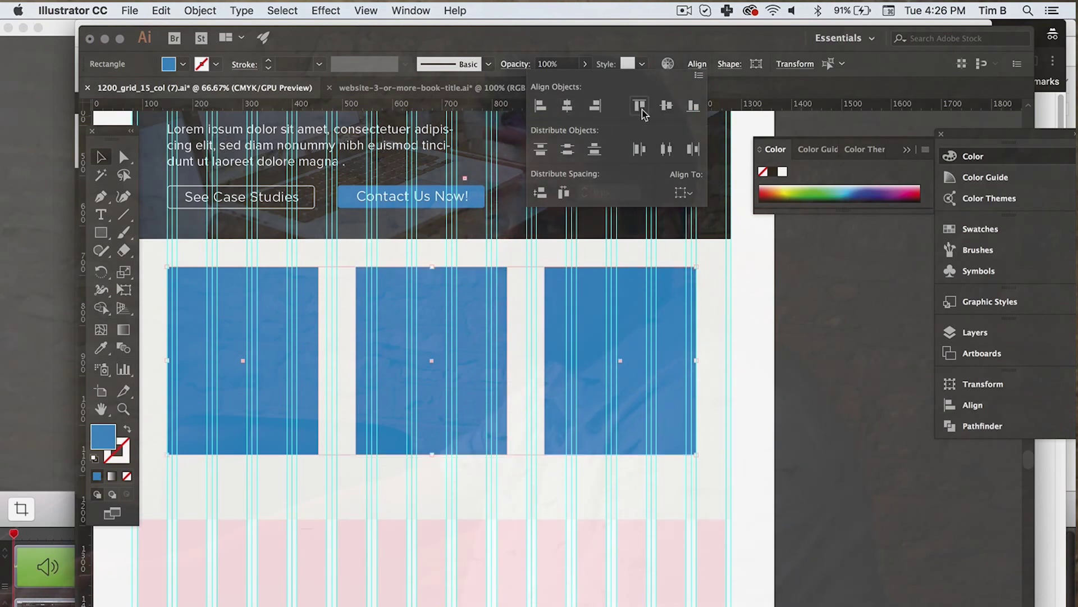
{"action": "left_click", "coordinate": [666, 151]}
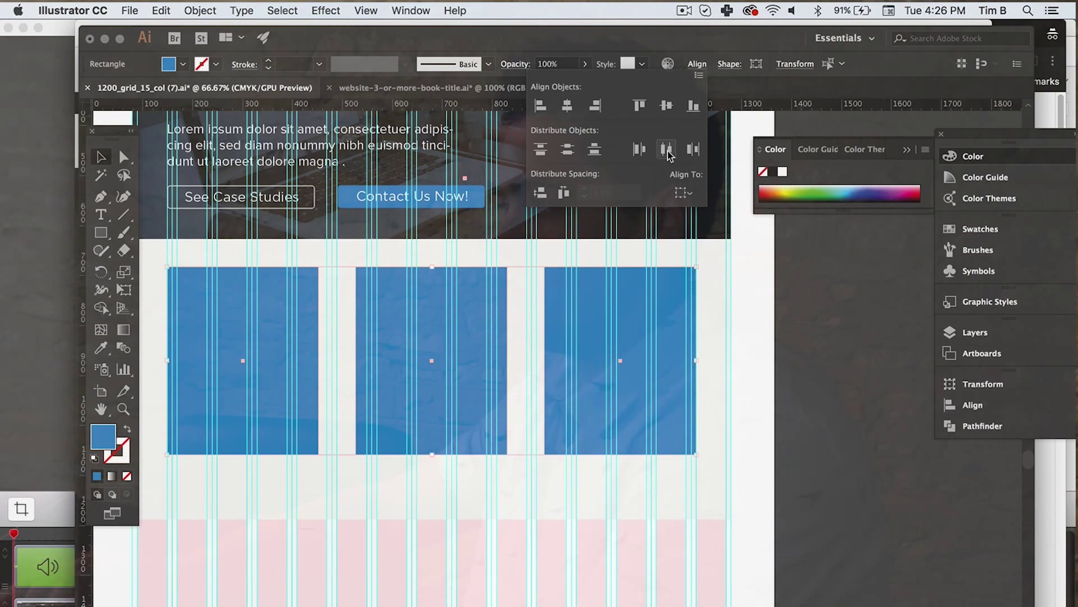
{"action": "left_click", "coordinate": [805, 378]}
{"action": "left_click", "coordinate": [809, 381]}
{"action": "scroll", "coordinate": [815, 386], "scroll_direction": "left", "scroll_amount": 3}
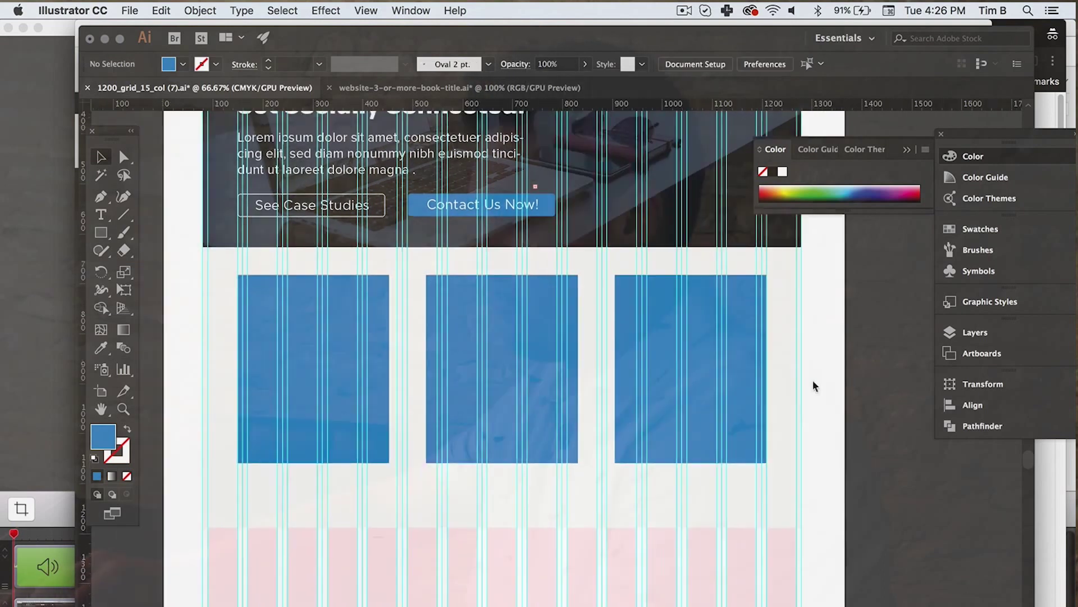
{"action": "scroll", "coordinate": [814, 386], "scroll_direction": "up", "scroll_amount": 3}
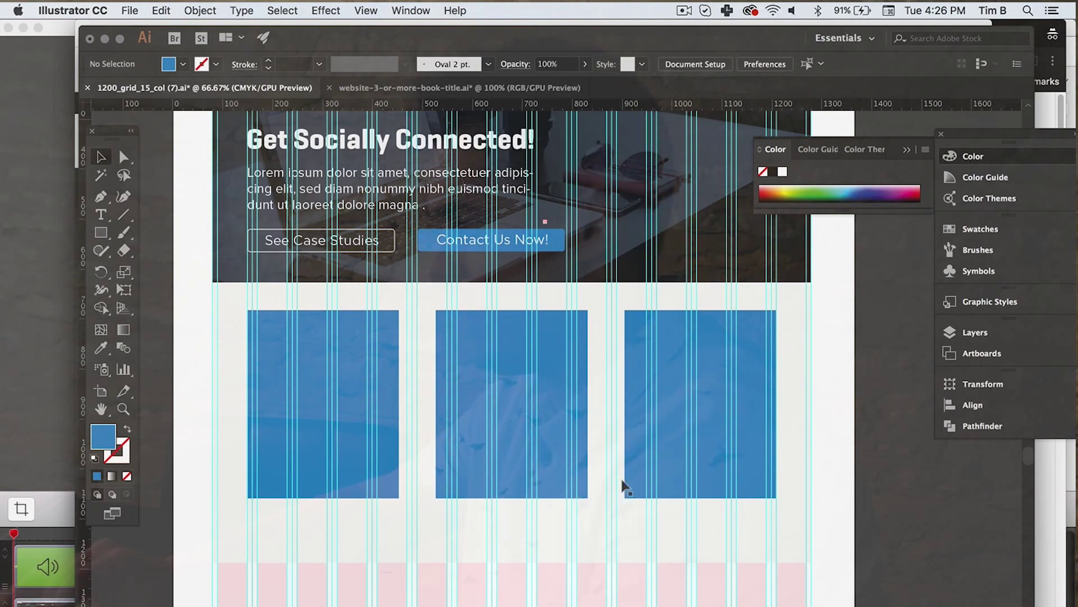
Hide the cyan column guides, then select the first blue card below the hero
{"action": "left_click", "coordinate": [366, 10]}
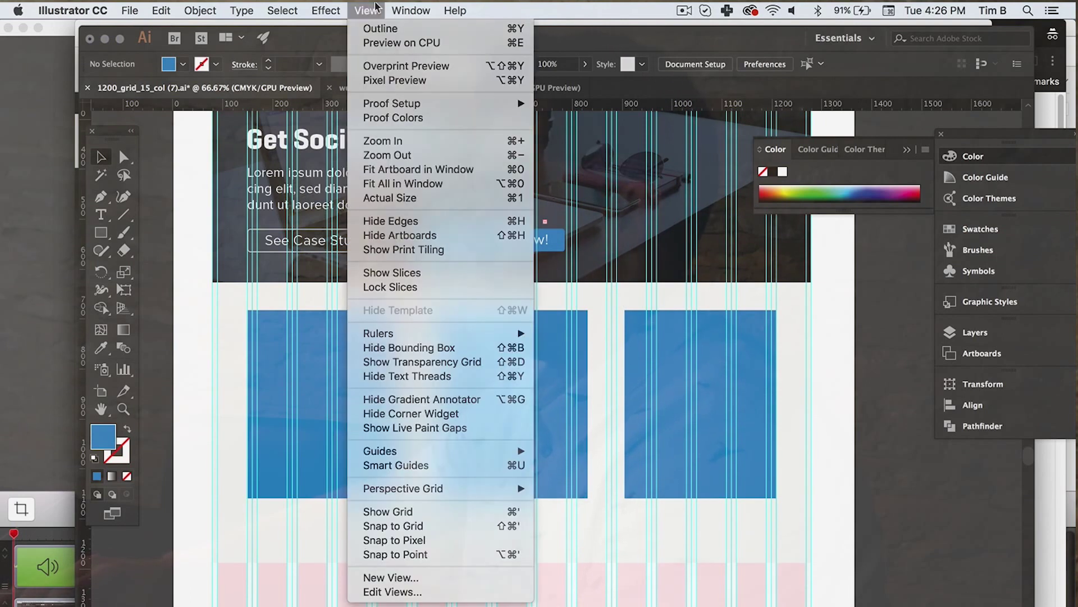
{"action": "mouse_move", "coordinate": [400, 451]}
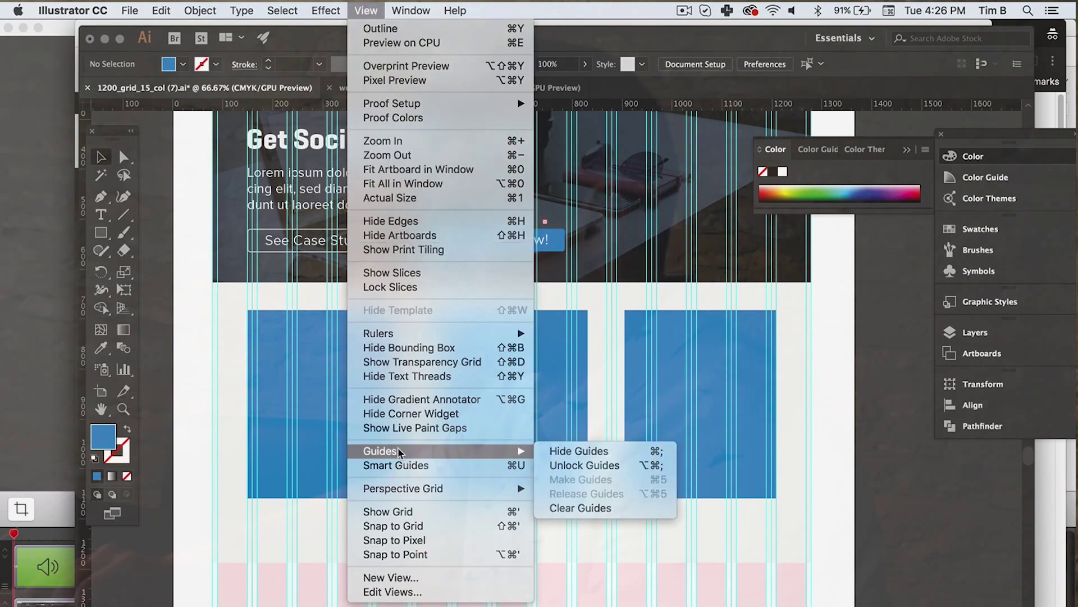
{"action": "left_click", "coordinate": [569, 451]}
{"action": "scroll", "coordinate": [573, 464], "scroll_direction": "up", "scroll_amount": 5}
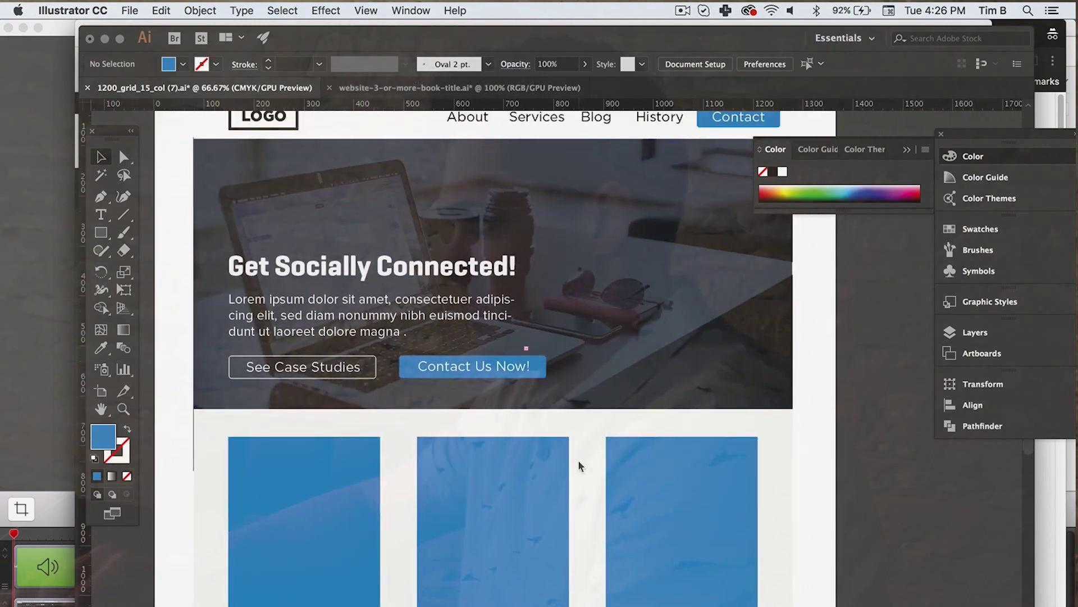
{"action": "scroll", "coordinate": [579, 465], "scroll_direction": "down", "scroll_amount": 2}
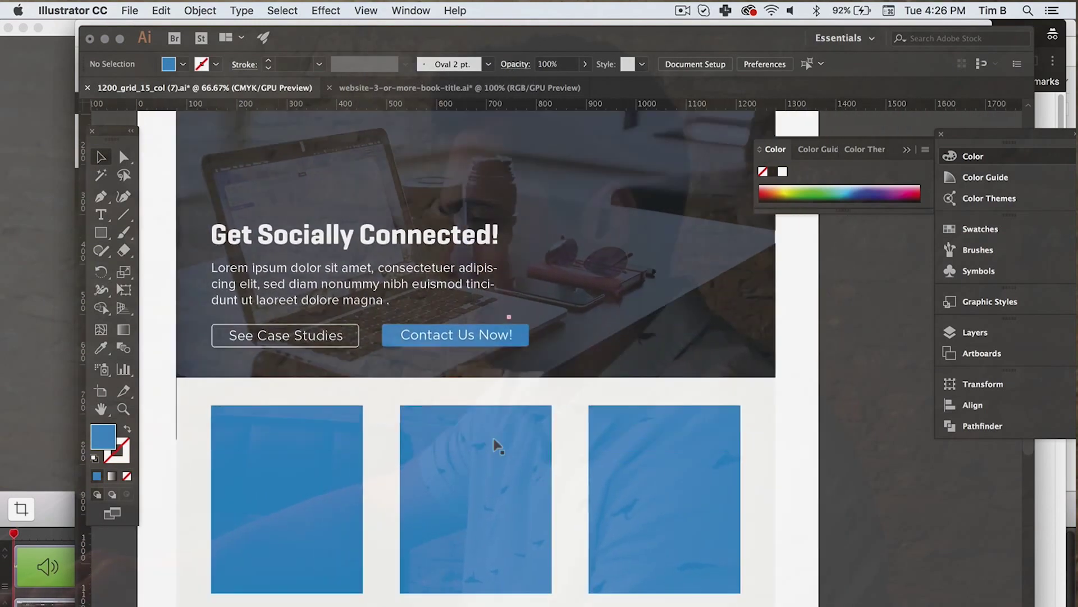
{"action": "left_click", "coordinate": [250, 469]}
Fill all three cards with white (ffffff) and deselect them
{"action": "left_click", "coordinate": [445, 490], "text": "shift"}
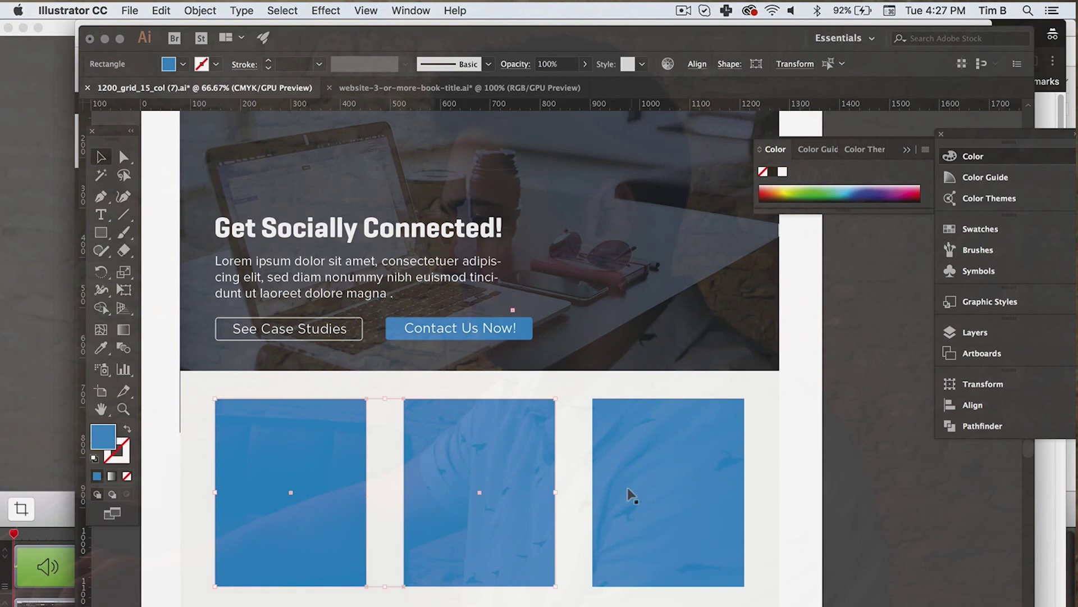
{"action": "left_click", "coordinate": [629, 495], "text": "shift"}
{"action": "double_click", "coordinate": [113, 442]}
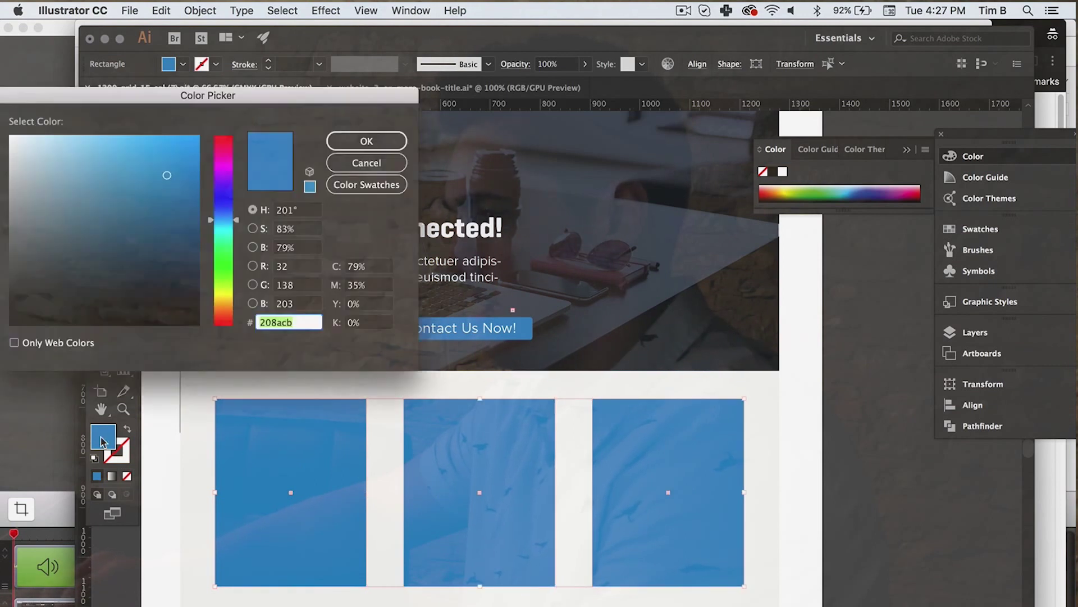
{"action": "type", "text": "ffffff"}
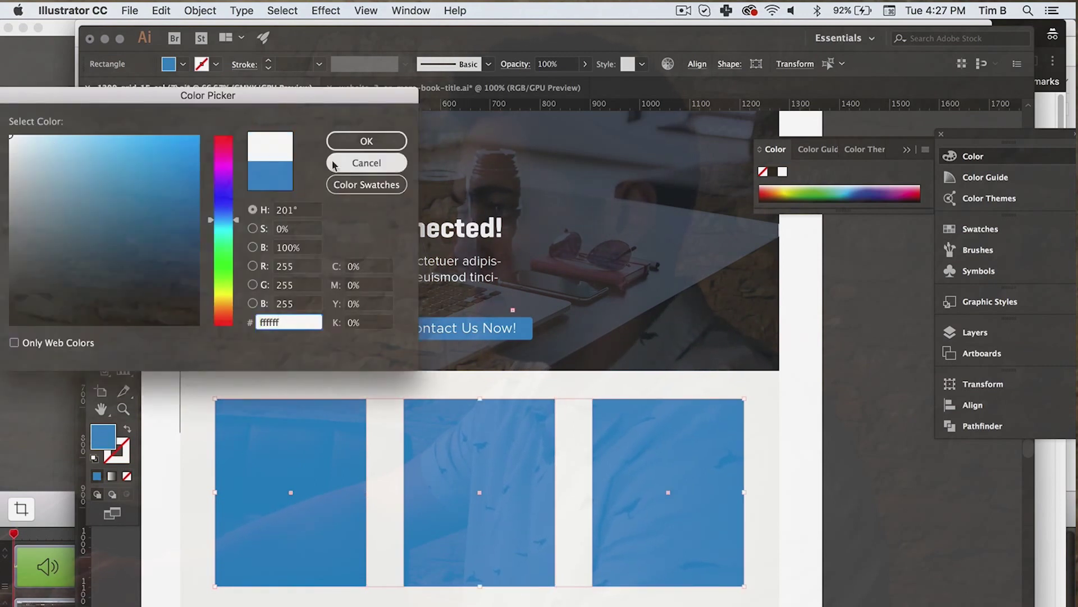
{"action": "left_click", "coordinate": [354, 144]}
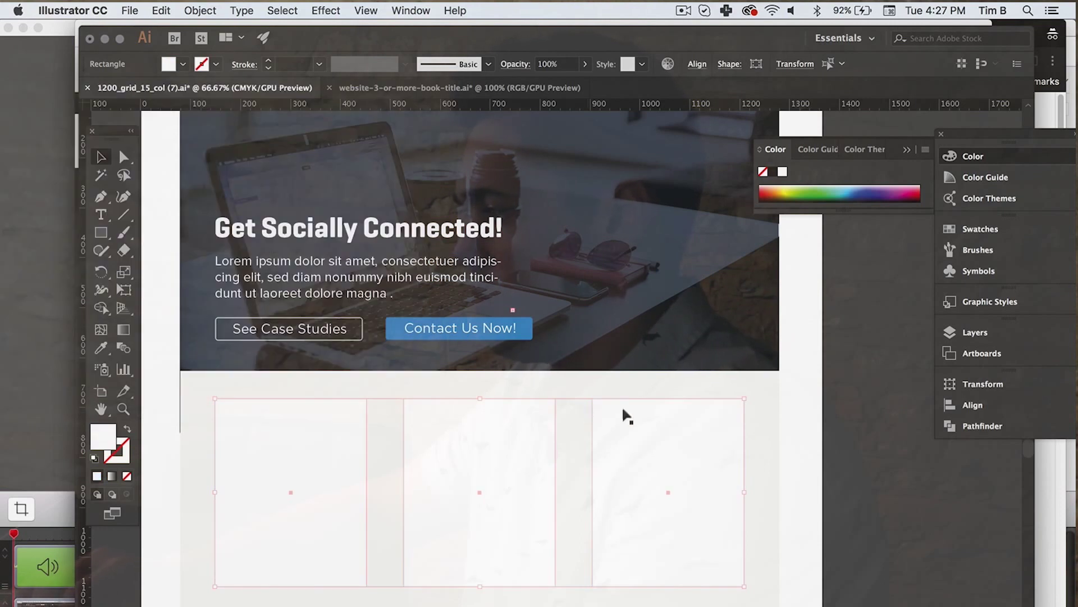
{"action": "left_click", "coordinate": [770, 510]}
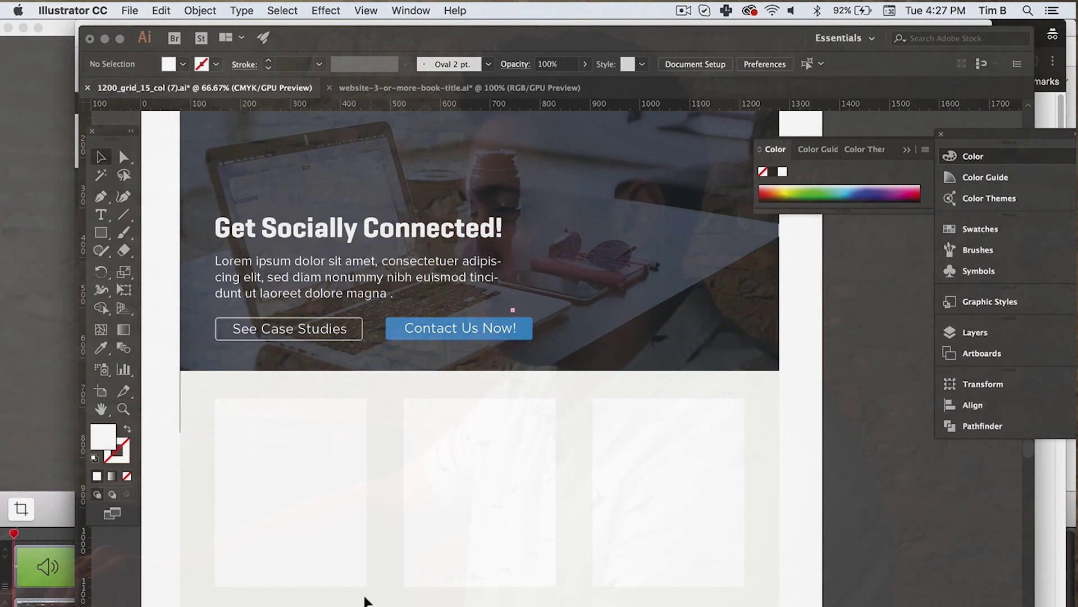
Fill the background rectangle behind the cards with light grey f2f2f2
{"action": "left_click", "coordinate": [364, 599]}
{"action": "double_click", "coordinate": [104, 437]}
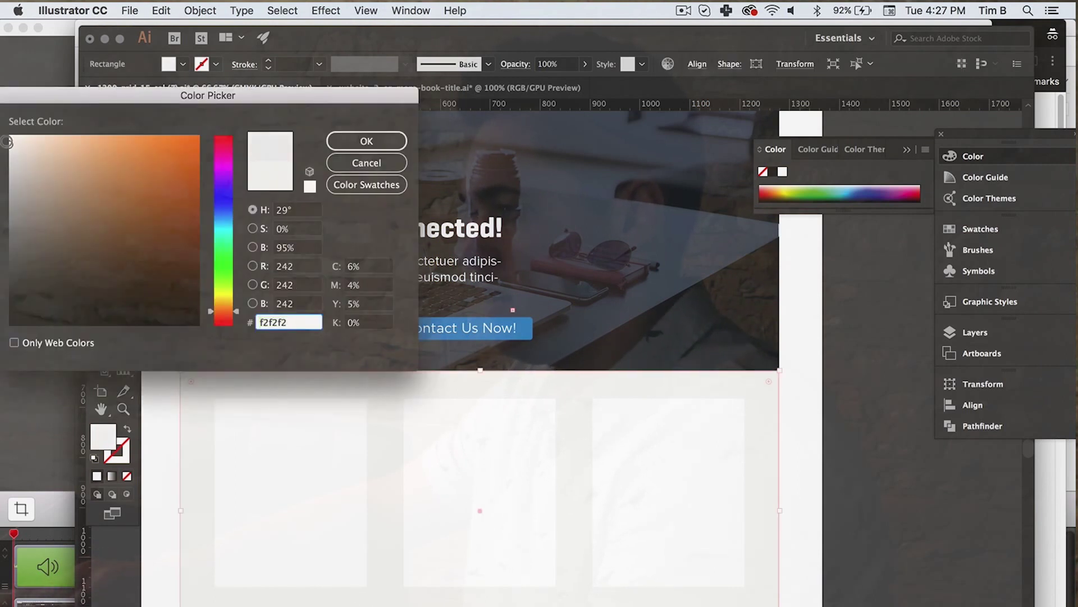
{"action": "left_click", "coordinate": [335, 141]}
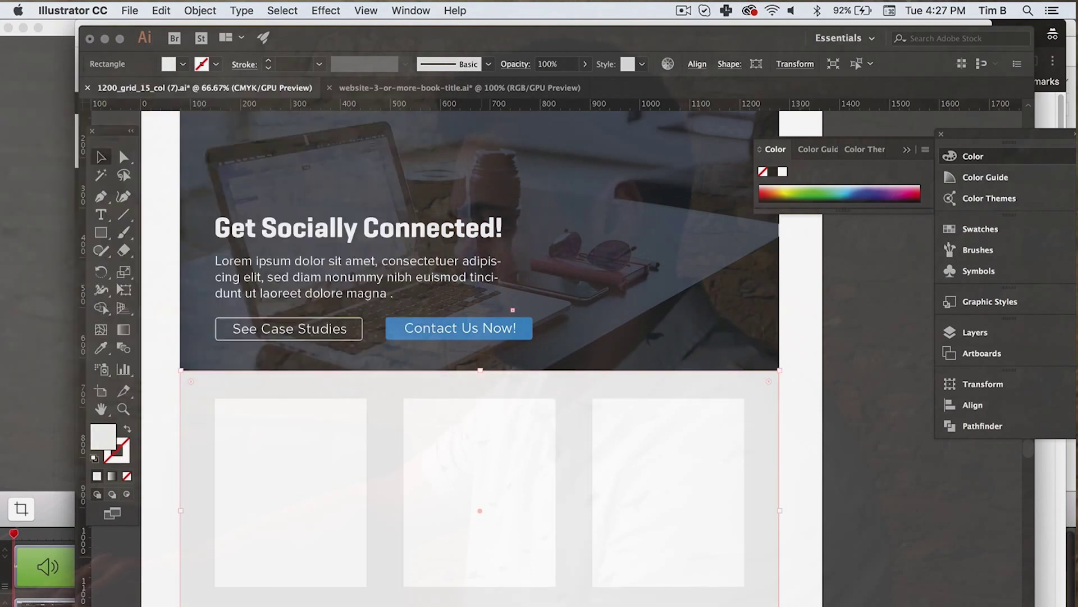
{"action": "left_click", "coordinate": [875, 561]}
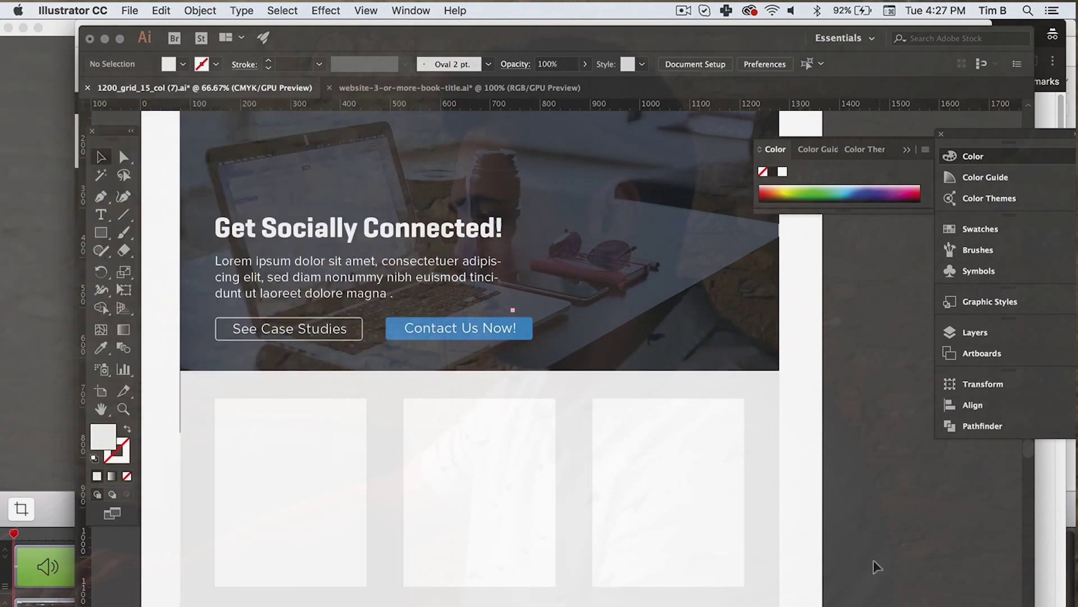
Stretch the three white cards taller
{"action": "left_click", "coordinate": [367, 538]}
{"action": "left_click", "coordinate": [438, 537], "text": "shift"}
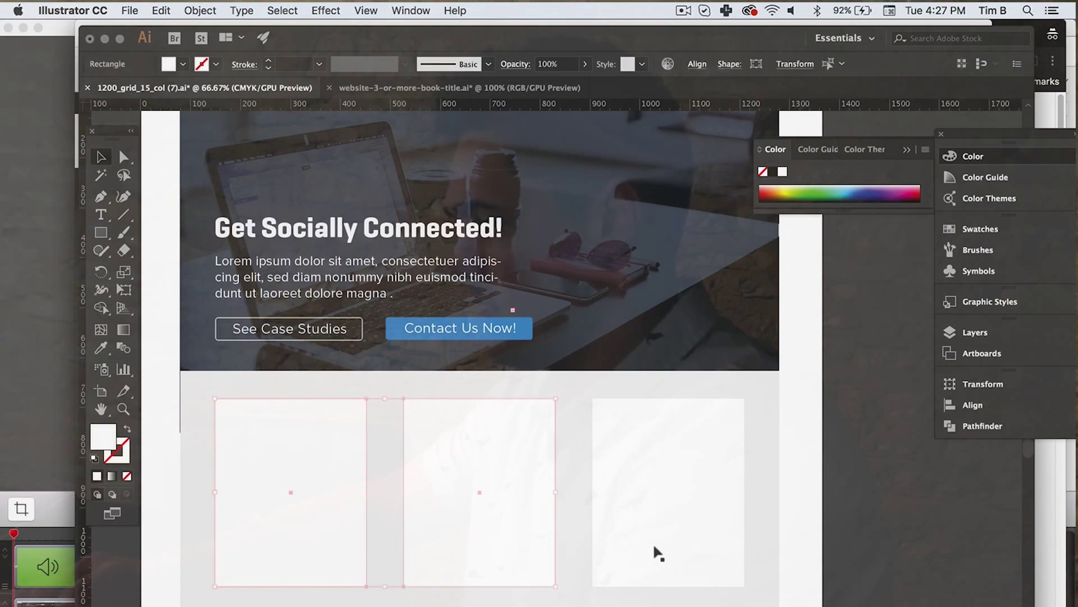
{"action": "left_click", "coordinate": [656, 552], "text": "shift"}
{"action": "left_click_drag", "start_coordinate": [478, 584], "coordinate": [476, 597]}
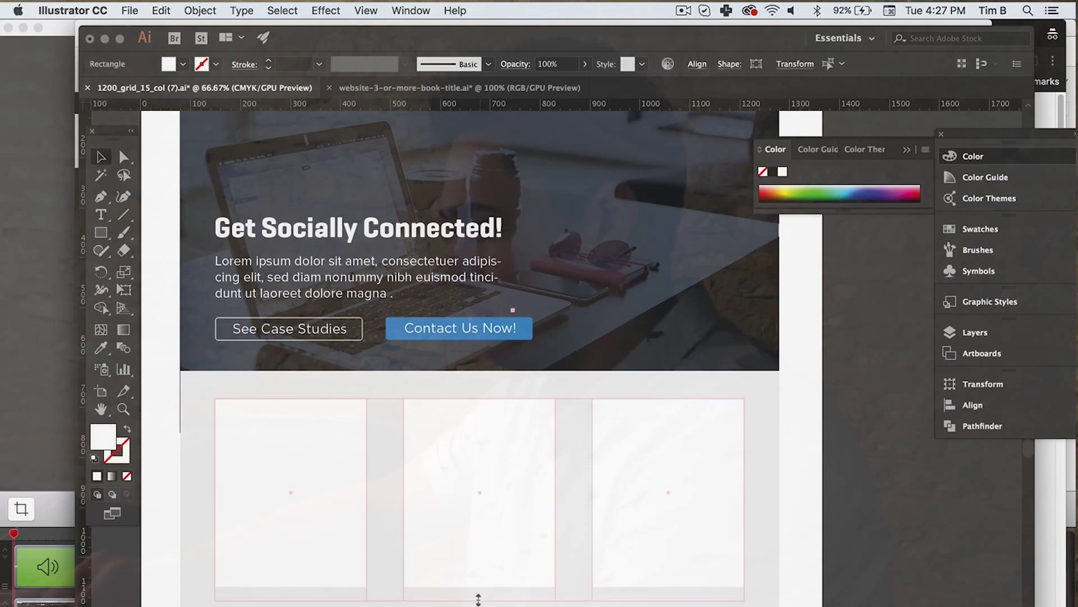
{"action": "left_click", "coordinate": [887, 563]}
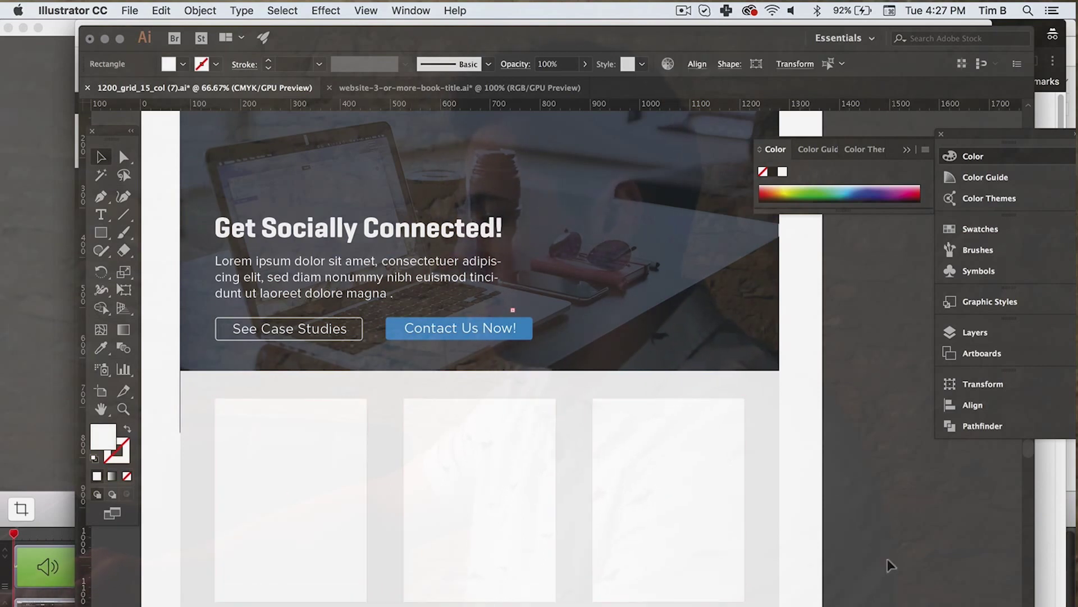
Give the three cards a drop shadow: Multiply, 75% opacity, 5 px blur
{"action": "left_click", "coordinate": [306, 481]}
{"action": "left_click", "coordinate": [475, 483], "text": "shift"}
{"action": "left_click", "coordinate": [678, 491], "text": "shift"}
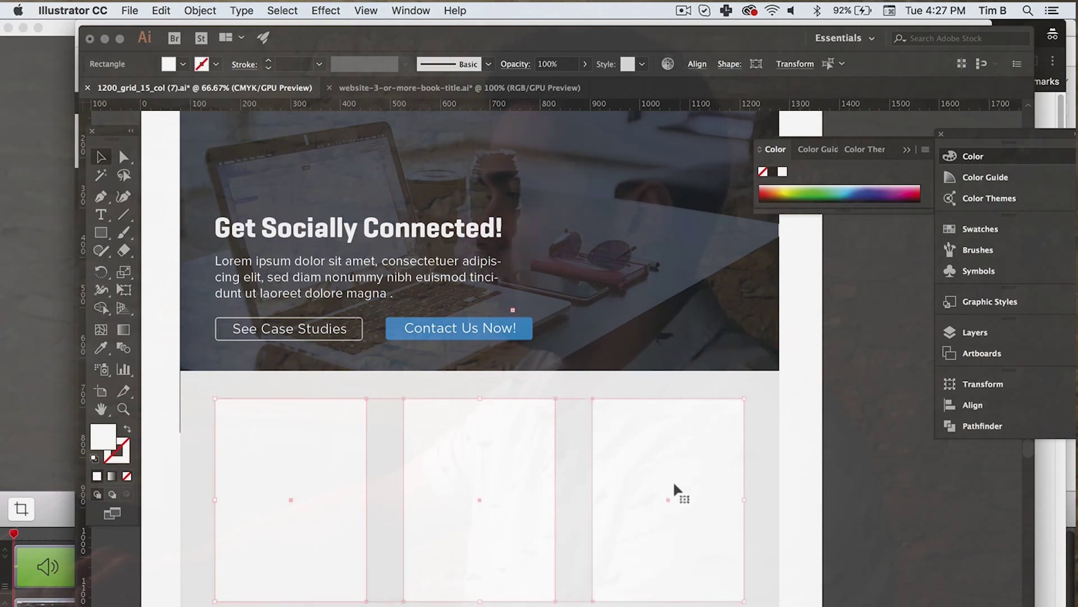
{"action": "left_click", "coordinate": [326, 11]}
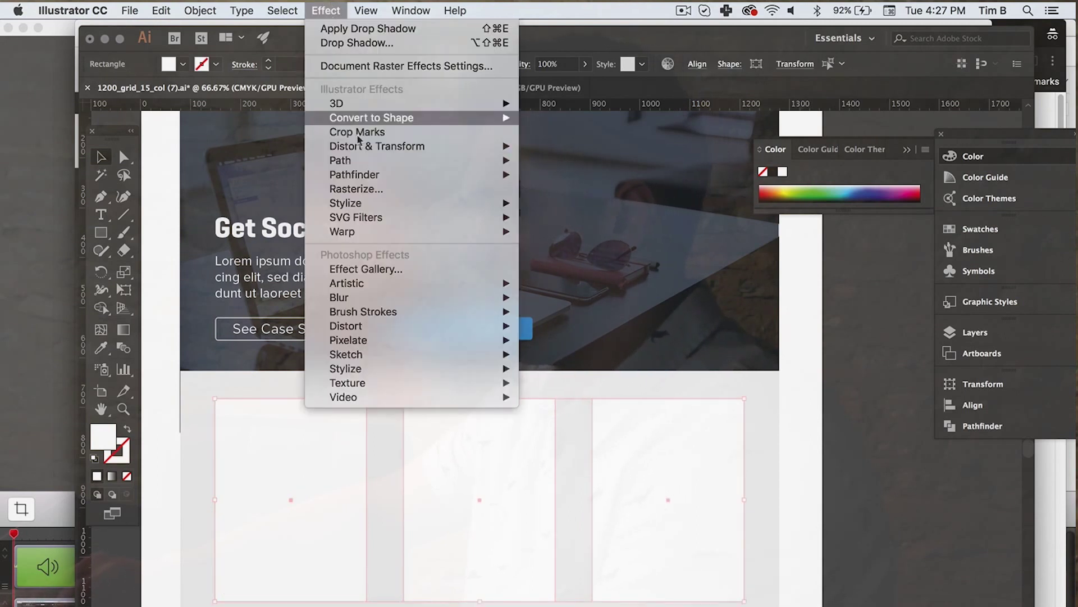
{"action": "mouse_move", "coordinate": [365, 161]}
{"action": "mouse_move", "coordinate": [364, 206]}
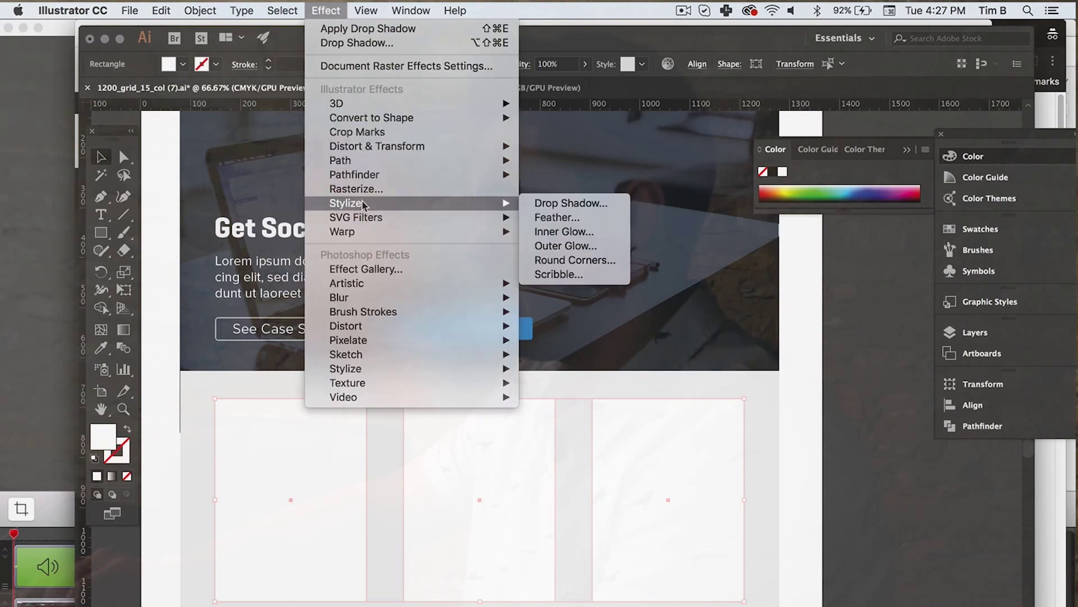
{"action": "left_click", "coordinate": [568, 203]}
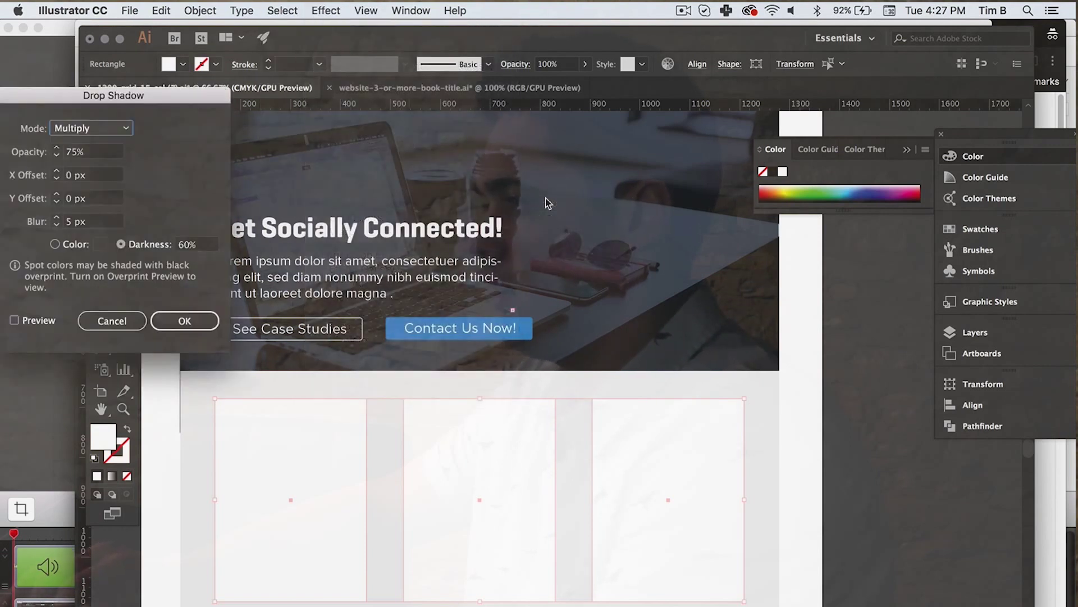
{"action": "left_click", "coordinate": [87, 130]}
{"action": "left_click", "coordinate": [87, 130]}
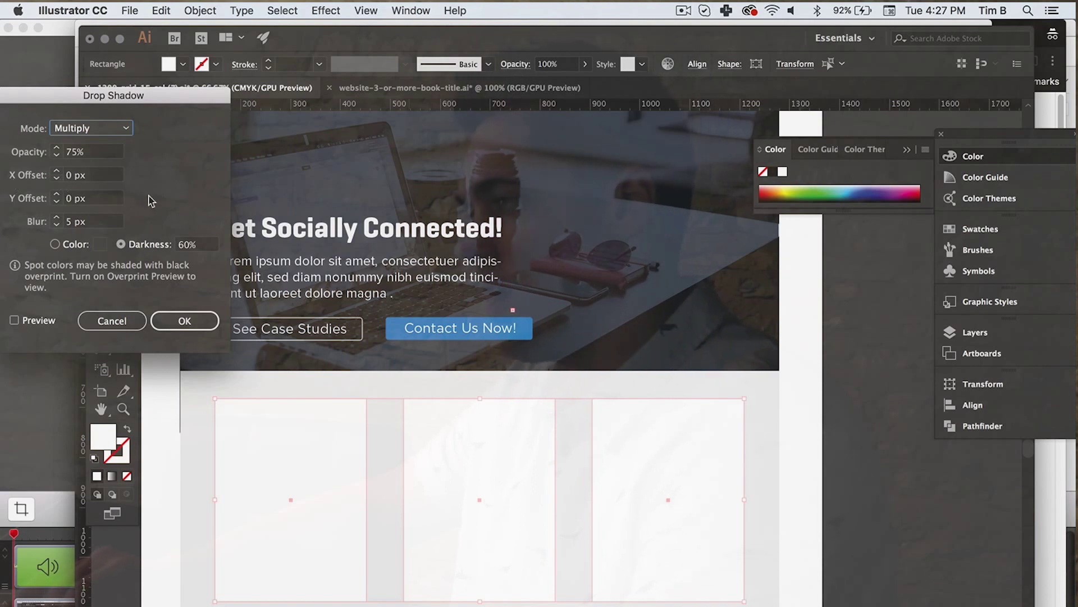
{"action": "left_click", "coordinate": [30, 203]}
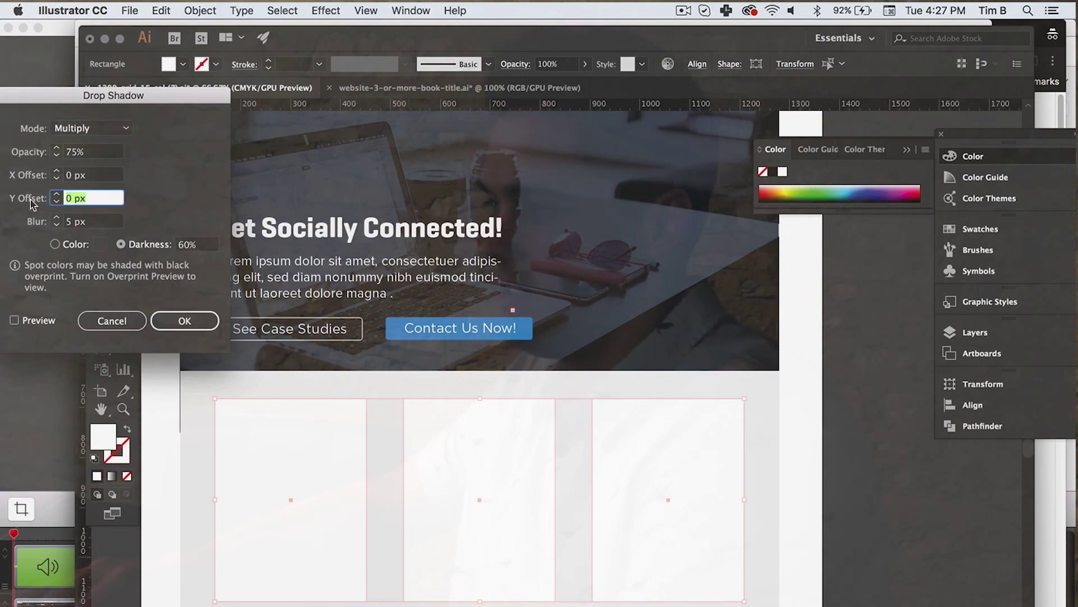
{"action": "left_click", "coordinate": [72, 223]}
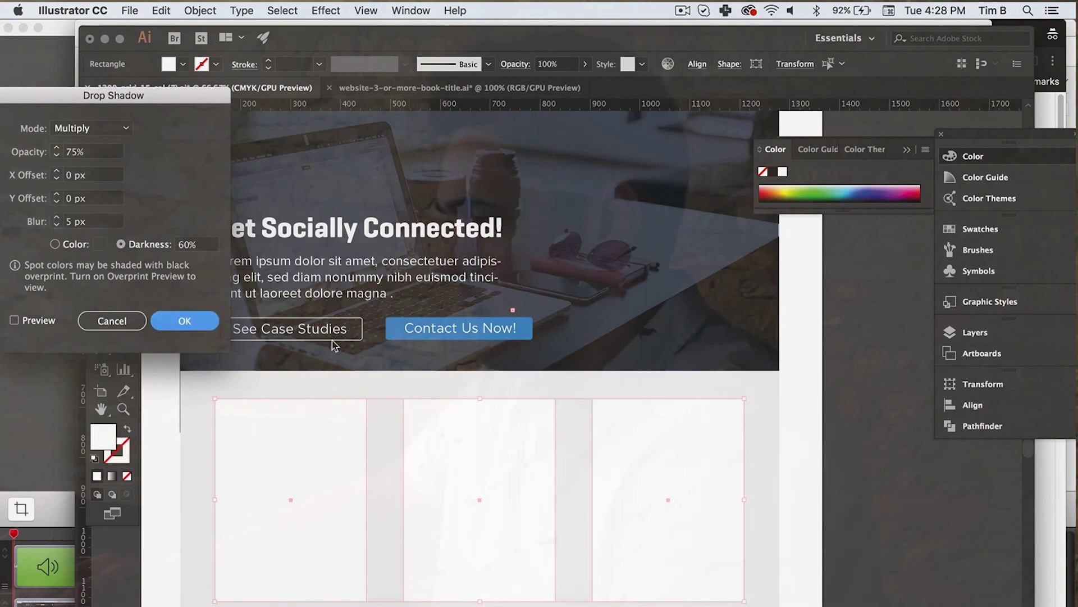
{"action": "left_click", "coordinate": [185, 323]}
{"action": "left_click", "coordinate": [759, 426]}
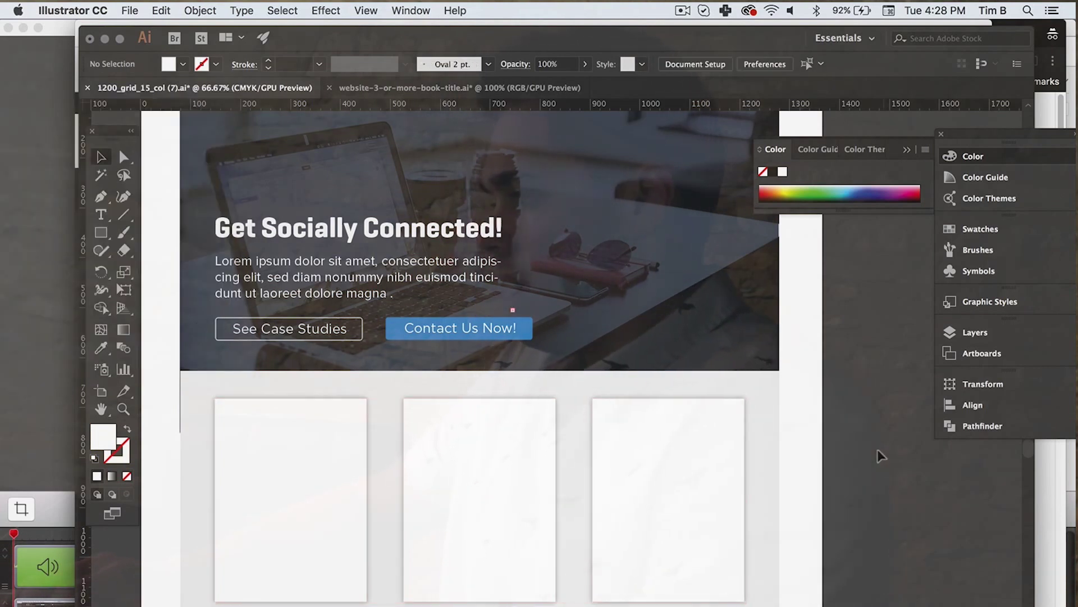
{"action": "scroll", "coordinate": [759, 406], "scroll_direction": "up", "scroll_amount": 3}
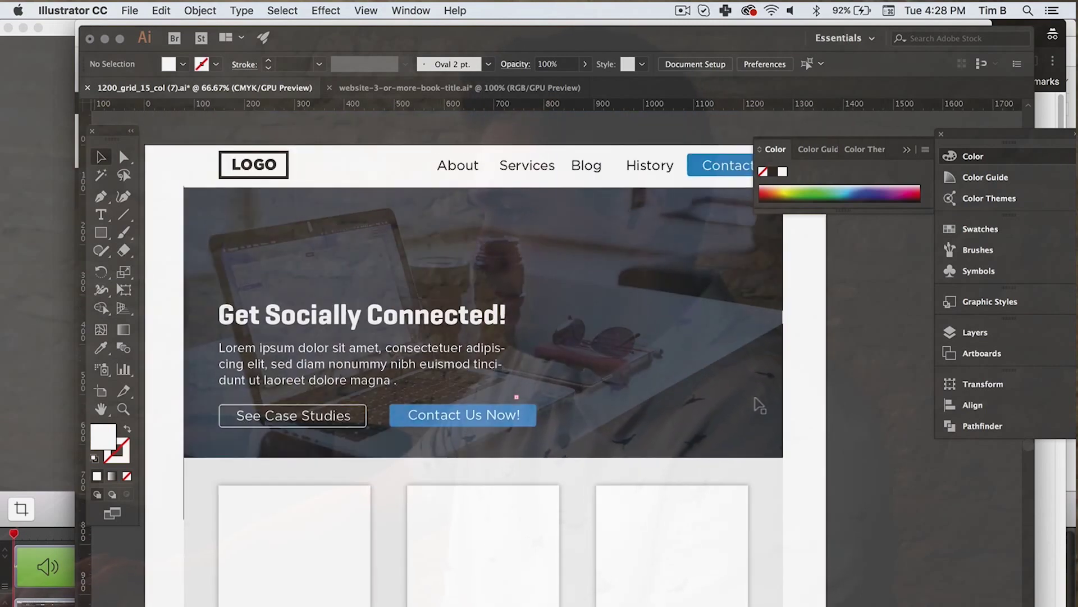
{"action": "scroll", "coordinate": [759, 406], "scroll_direction": "down", "scroll_amount": 3}
{"action": "scroll", "coordinate": [759, 406], "scroll_direction": "left", "scroll_amount": 1}
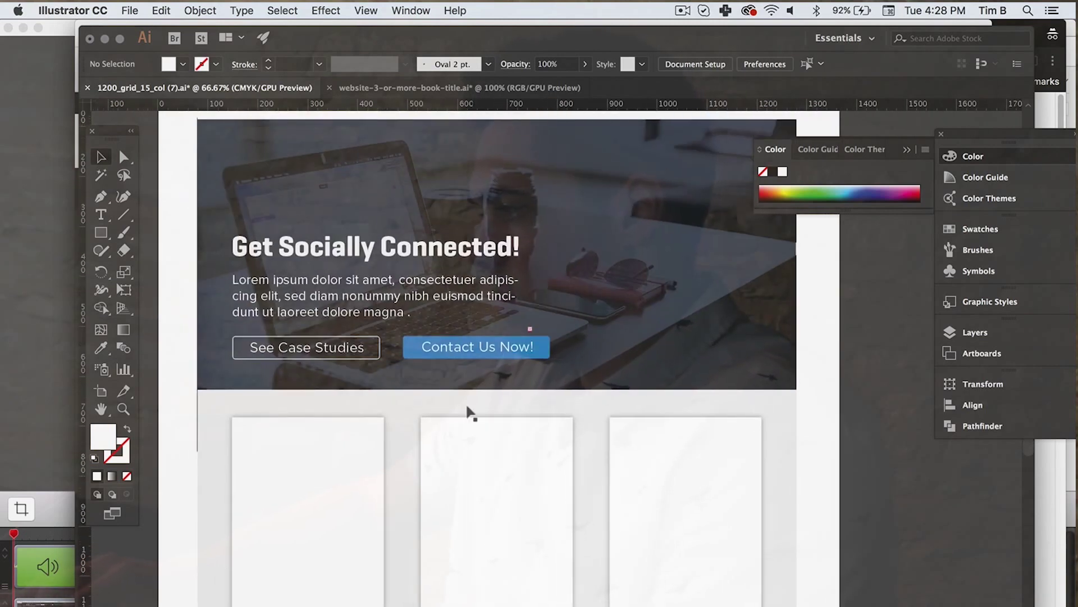
{"action": "scroll", "coordinate": [467, 411], "scroll_direction": "down", "scroll_amount": 3}
{"action": "scroll", "coordinate": [467, 411], "scroll_direction": "right", "scroll_amount": 1}
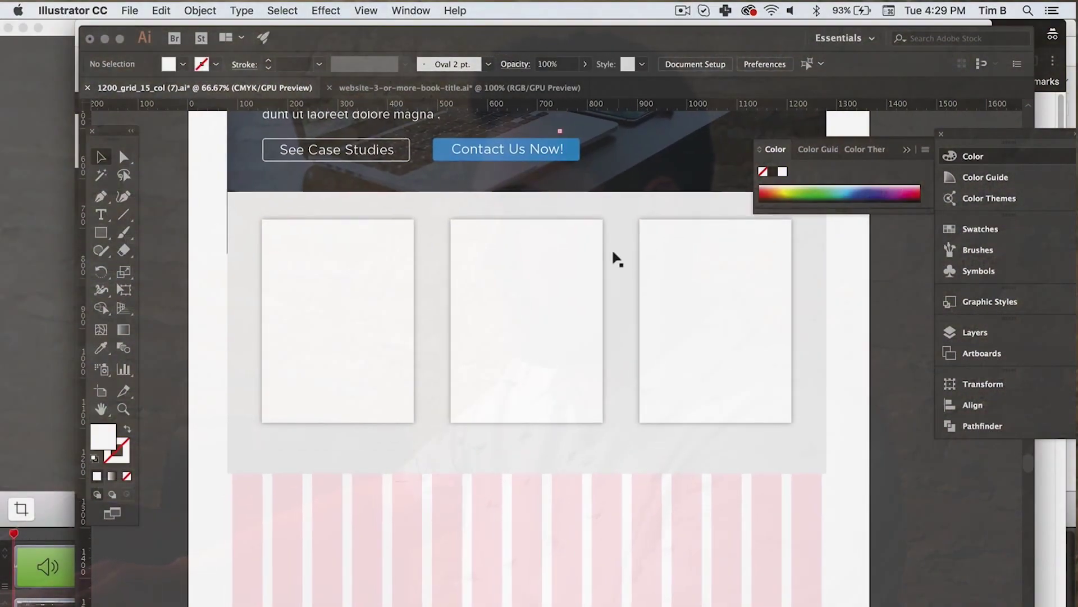
{"action": "scroll", "coordinate": [614, 254], "scroll_direction": "up", "scroll_amount": 3}
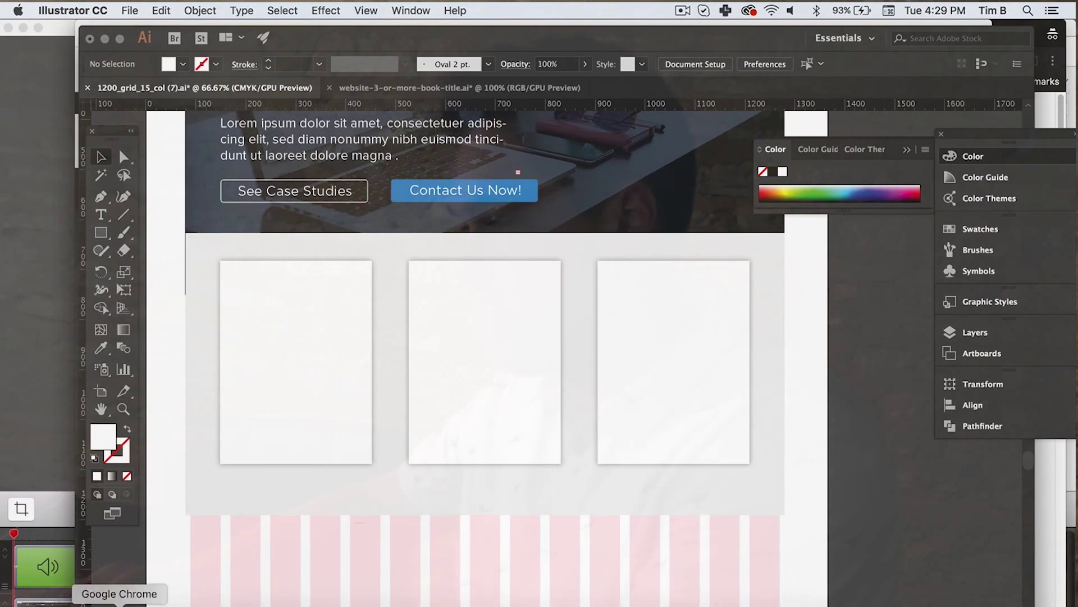
Place the winter forest-path photo from Downloads and fit it to the left card's top
{"action": "left_click", "coordinate": [39, 589]}
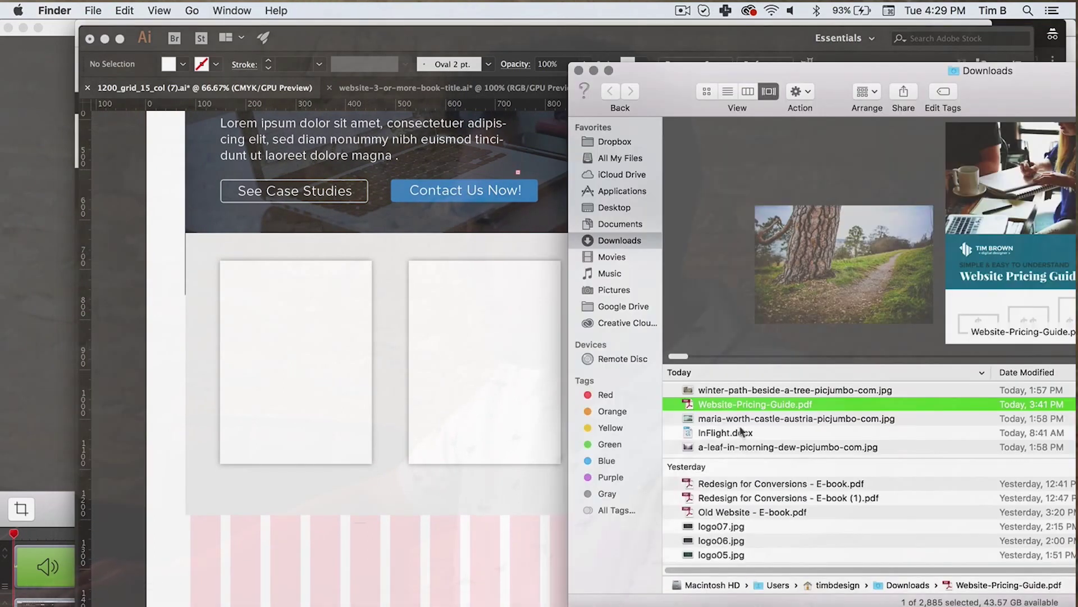
{"action": "left_click", "coordinate": [725, 390]}
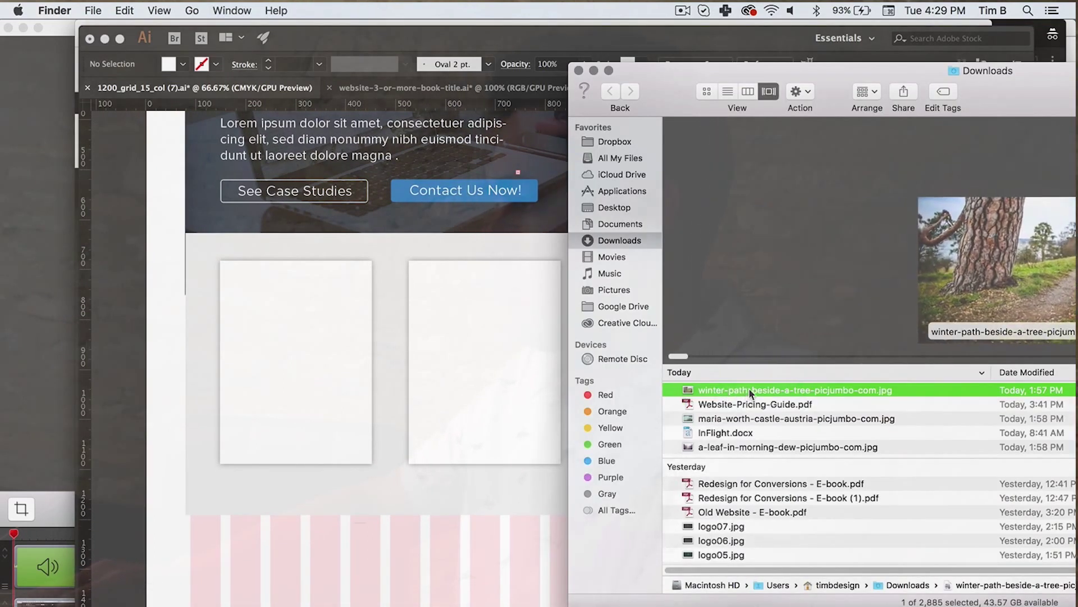
{"action": "left_click_drag", "start_coordinate": [749, 390], "coordinate": [265, 284]}
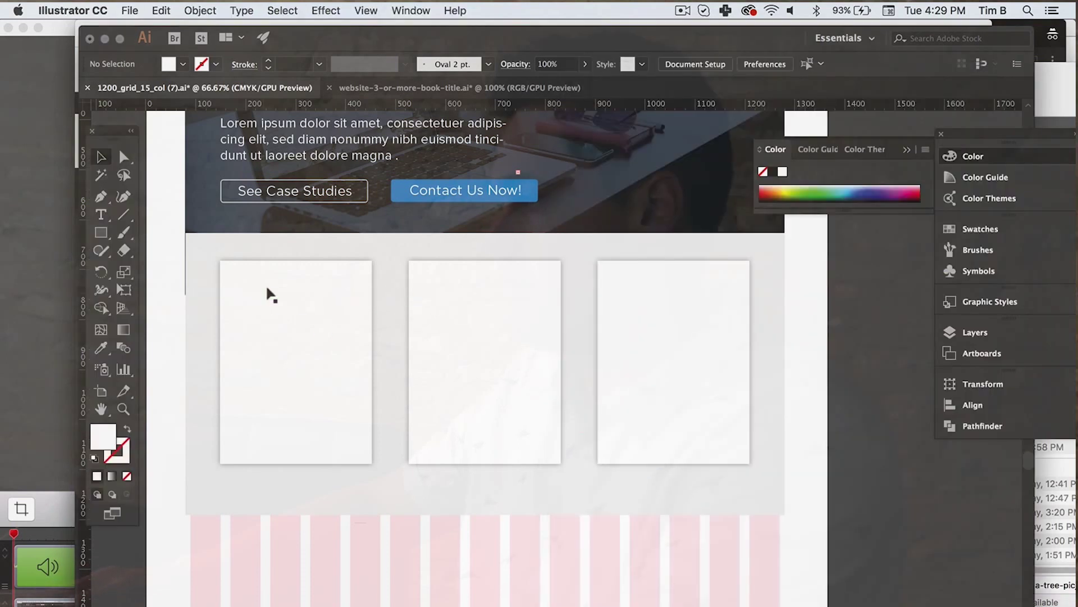
{"action": "left_click_drag", "start_coordinate": [328, 264], "coordinate": [644, 364]}
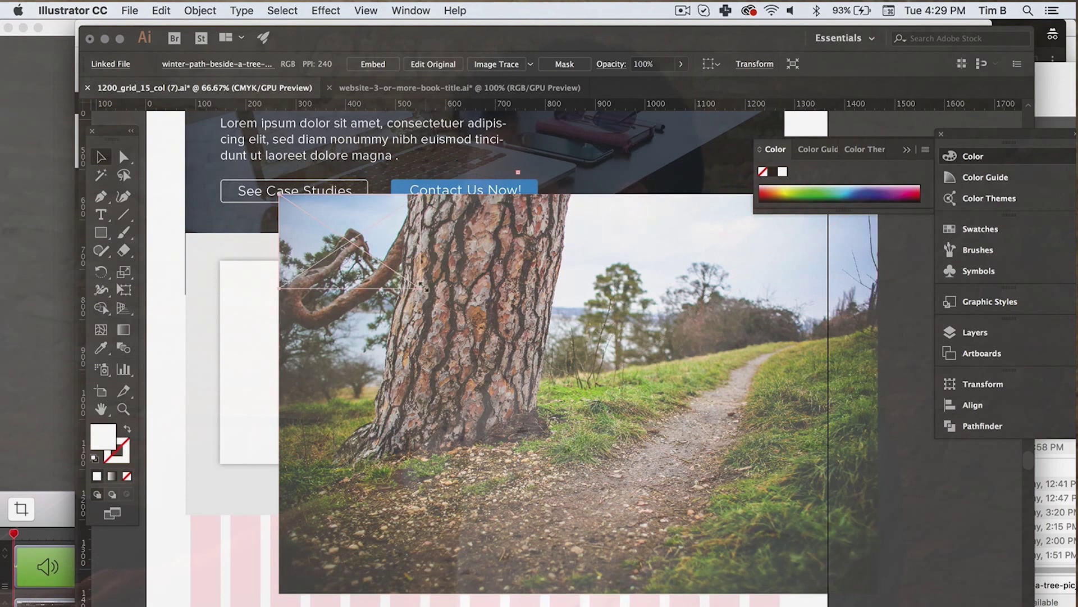
{"action": "left_click_drag", "start_coordinate": [873, 590], "coordinate": [453, 310]}
{"action": "left_click_drag", "start_coordinate": [359, 286], "coordinate": [330, 310]}
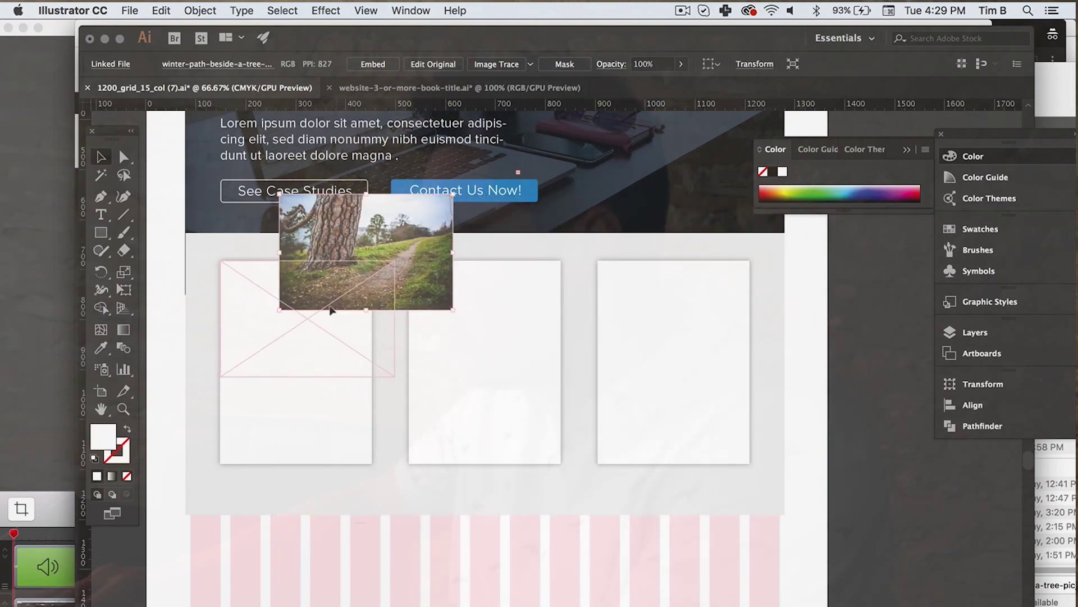
{"action": "left_click_drag", "start_coordinate": [329, 308], "coordinate": [365, 334]}
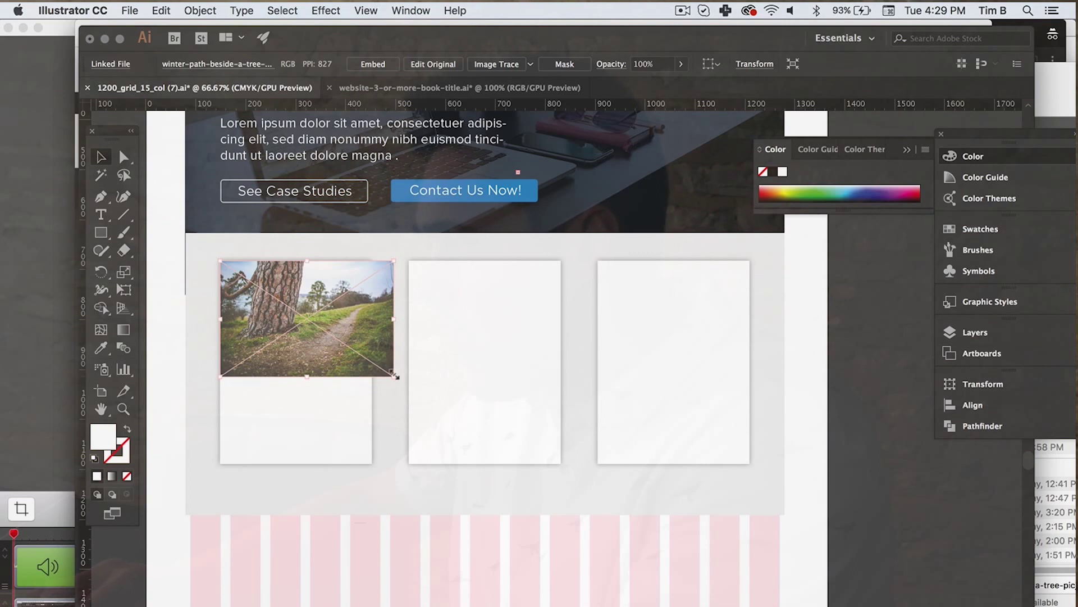
{"action": "left_click_drag", "start_coordinate": [396, 375], "coordinate": [370, 361]}
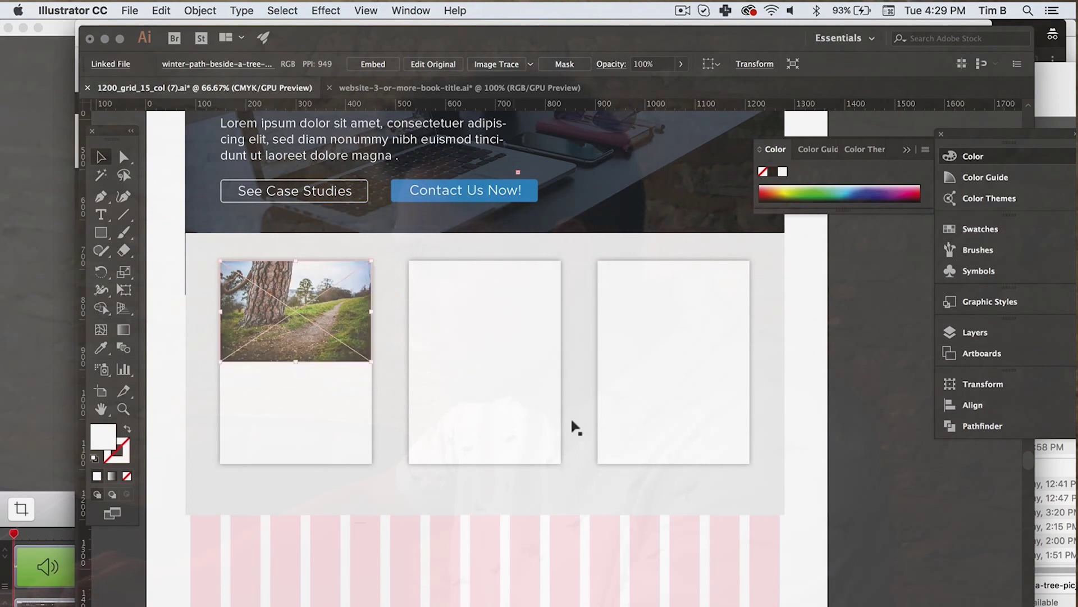
{"action": "left_click", "coordinate": [959, 460]}
{"action": "left_click", "coordinate": [296, 332]}
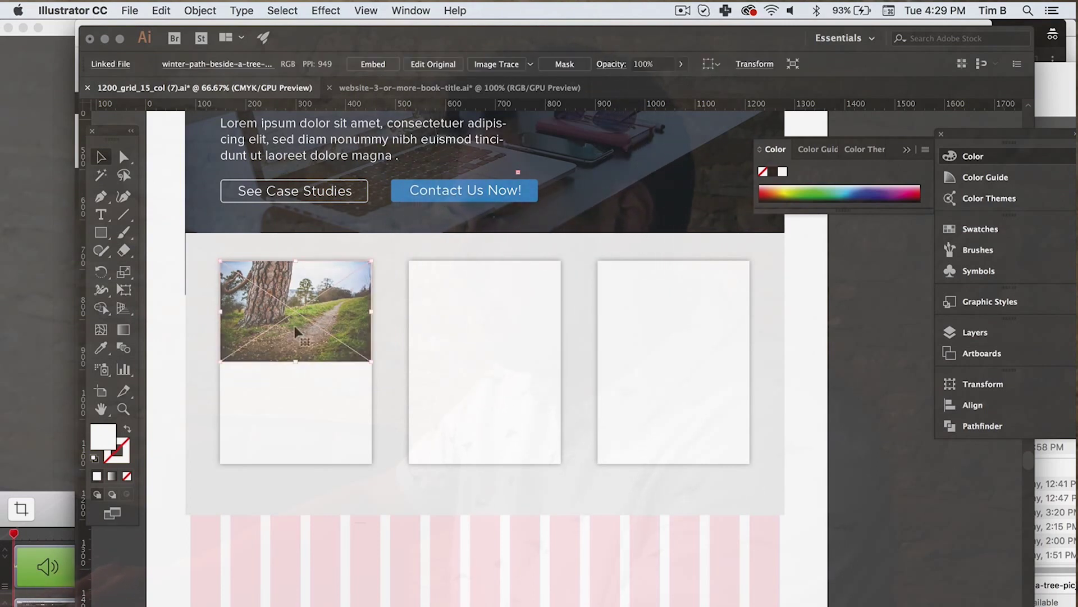
Place the lake photo and fit it to the middle card's top
{"action": "left_click", "coordinate": [45, 600]}
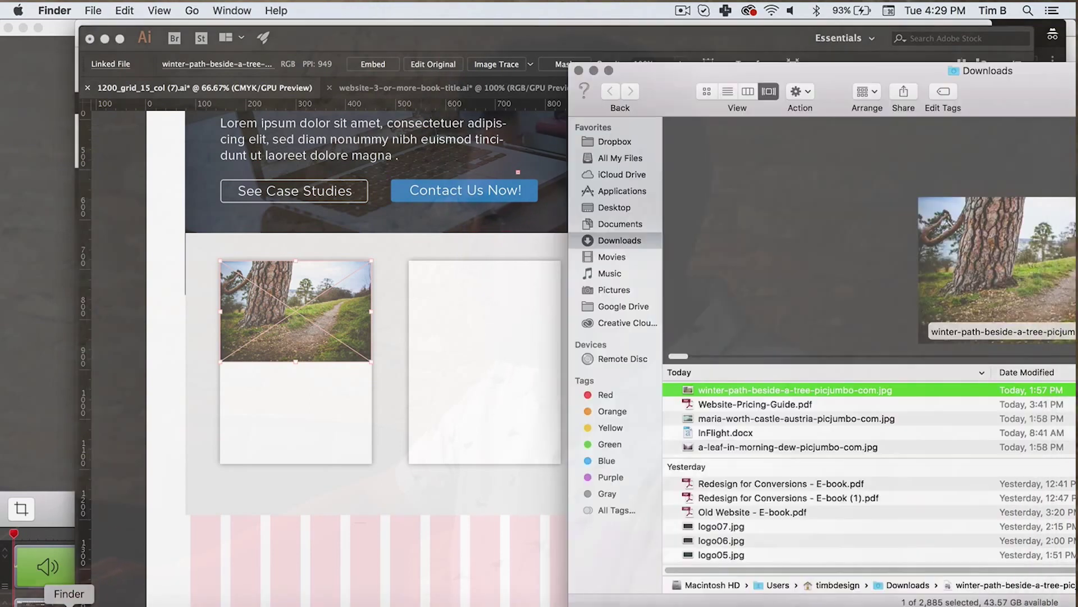
{"action": "left_click_drag", "start_coordinate": [730, 420], "coordinate": [295, 381]}
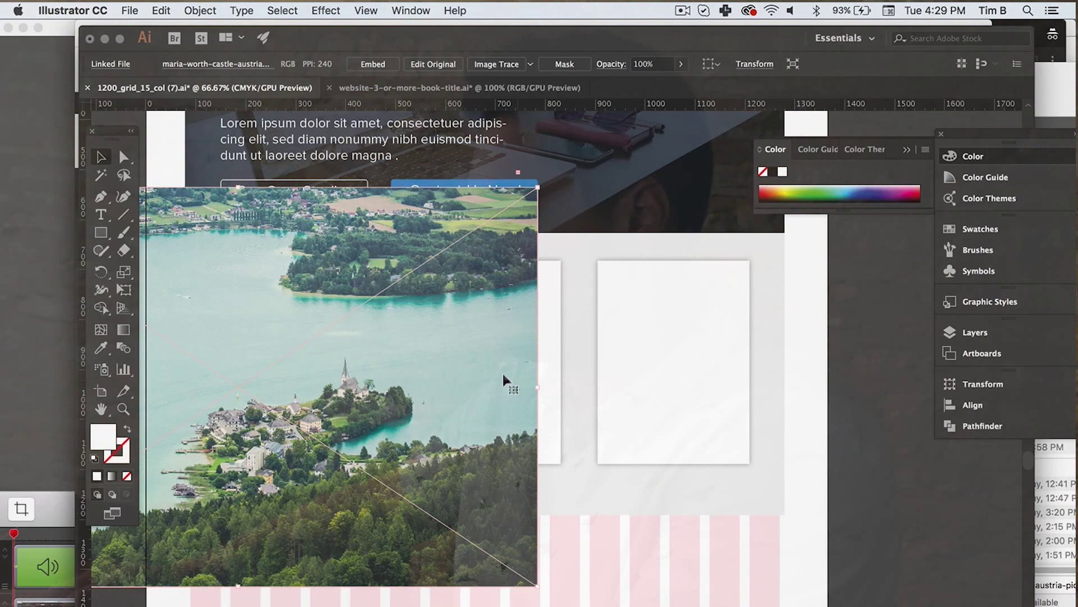
{"action": "left_click_drag", "start_coordinate": [505, 377], "coordinate": [802, 230]}
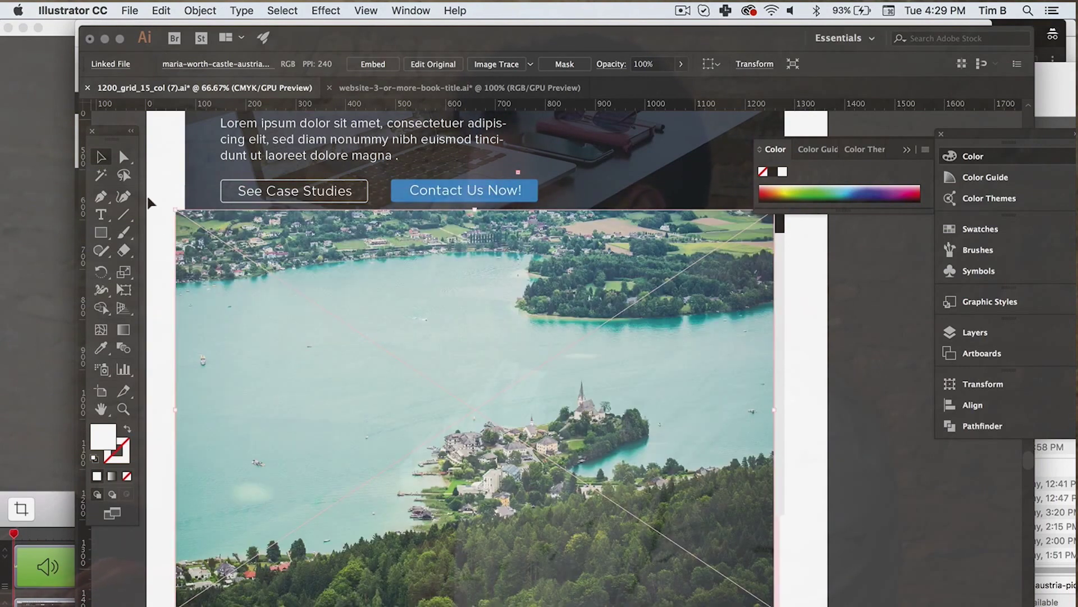
{"action": "left_click_drag", "start_coordinate": [171, 209], "coordinate": [601, 494]}
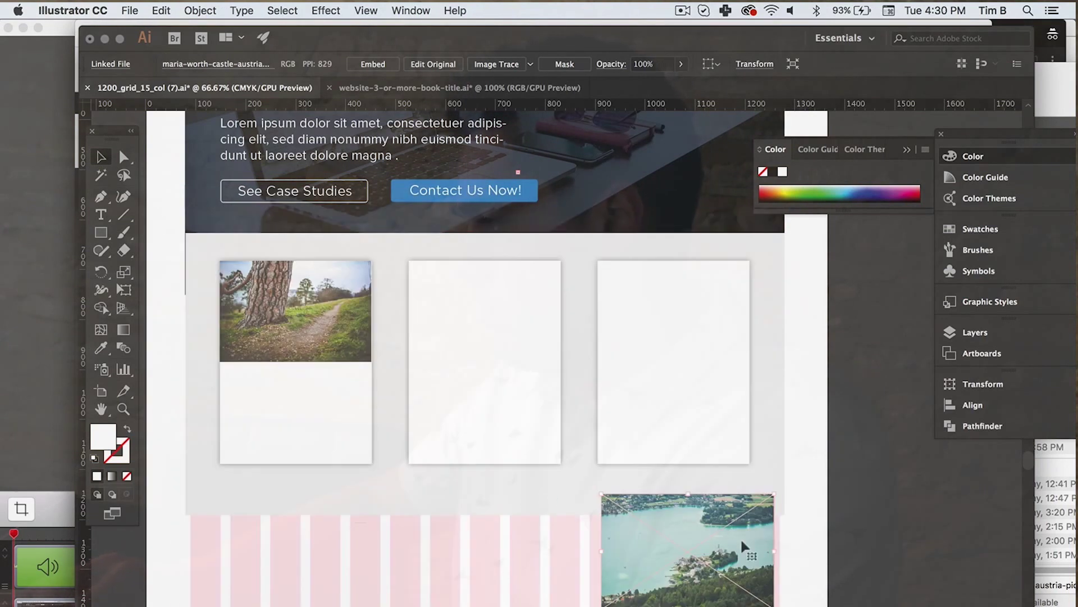
{"action": "left_click_drag", "start_coordinate": [740, 536], "coordinate": [550, 313]}
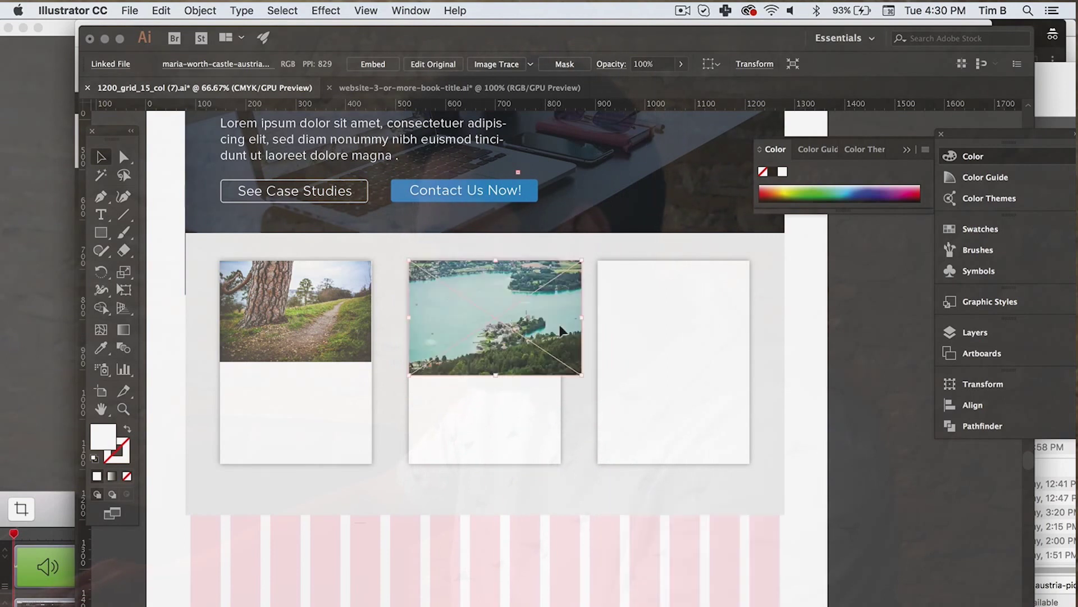
{"action": "left_click_drag", "start_coordinate": [583, 374], "coordinate": [562, 363]}
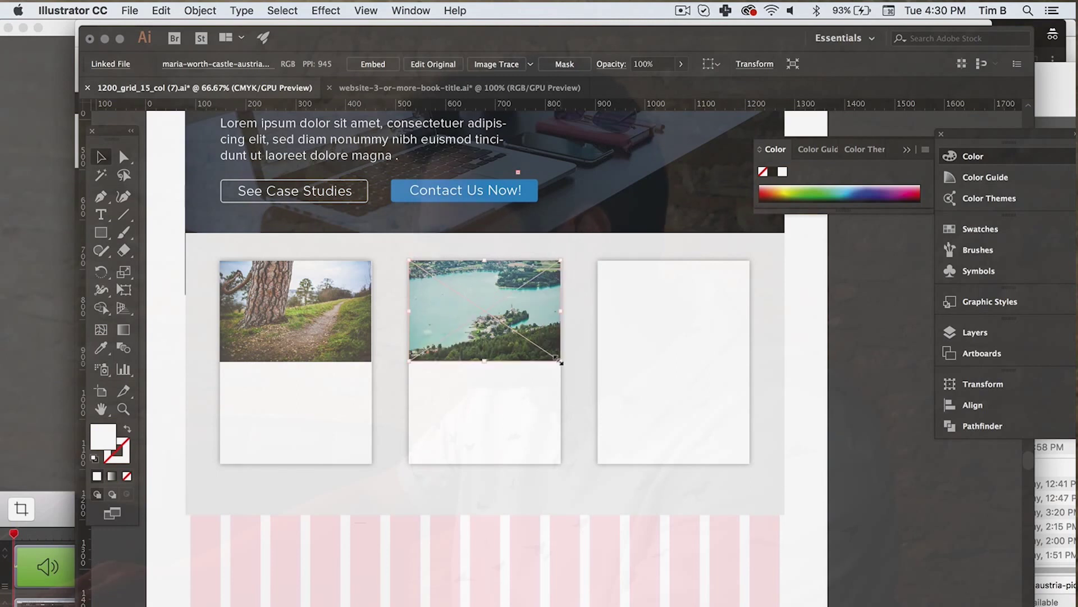
Place the frosted-leaf photo and fit it to the third card's top
{"action": "left_click", "coordinate": [1063, 576]}
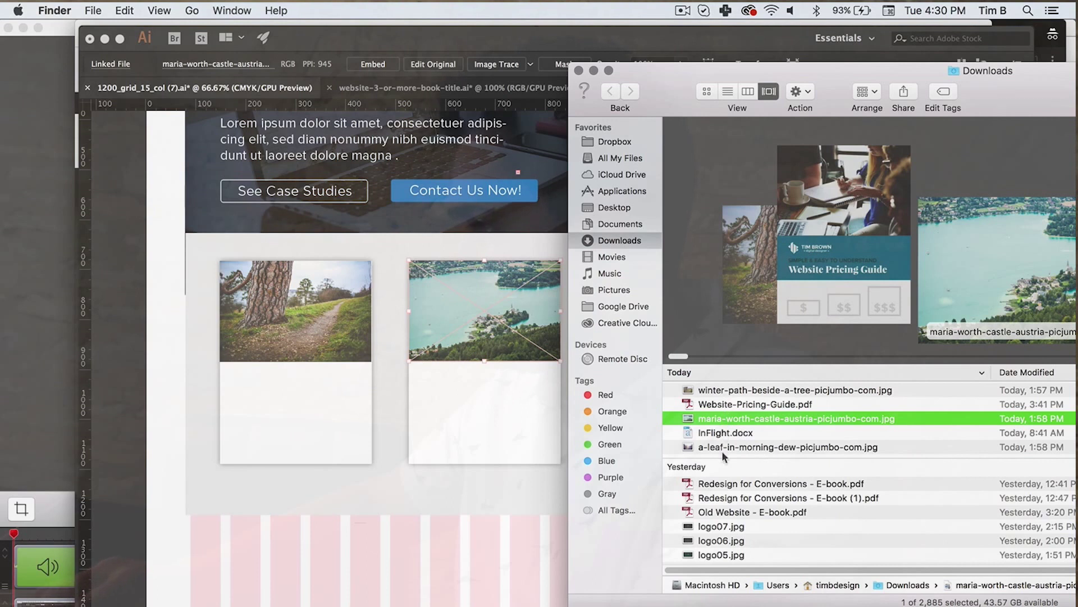
{"action": "left_click_drag", "start_coordinate": [725, 447], "coordinate": [611, 327]}
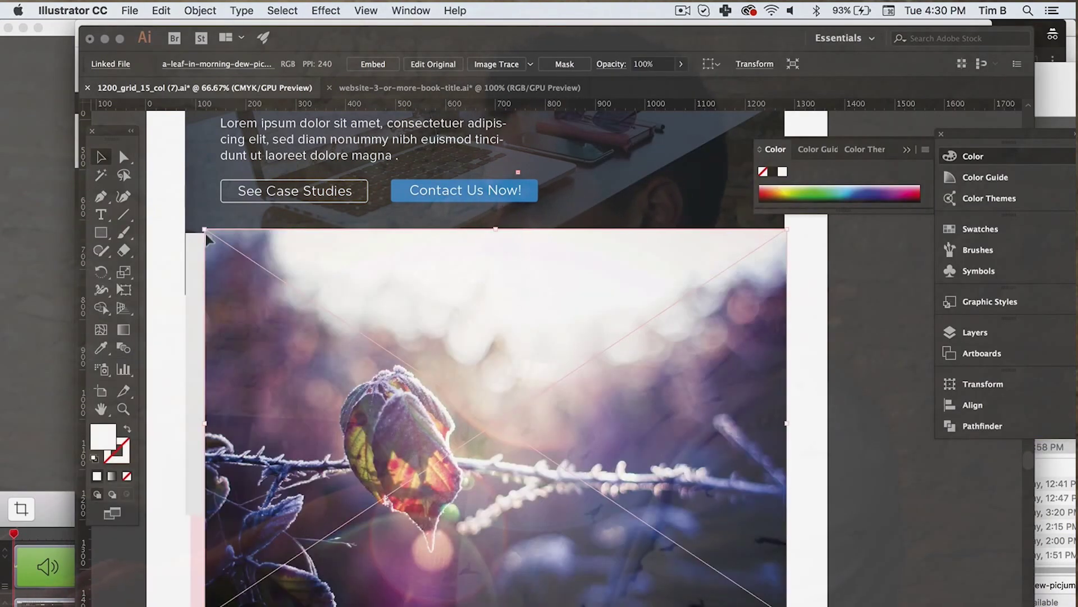
{"action": "left_click_drag", "start_coordinate": [201, 224], "coordinate": [657, 529]}
{"action": "left_click_drag", "start_coordinate": [753, 576], "coordinate": [690, 302]}
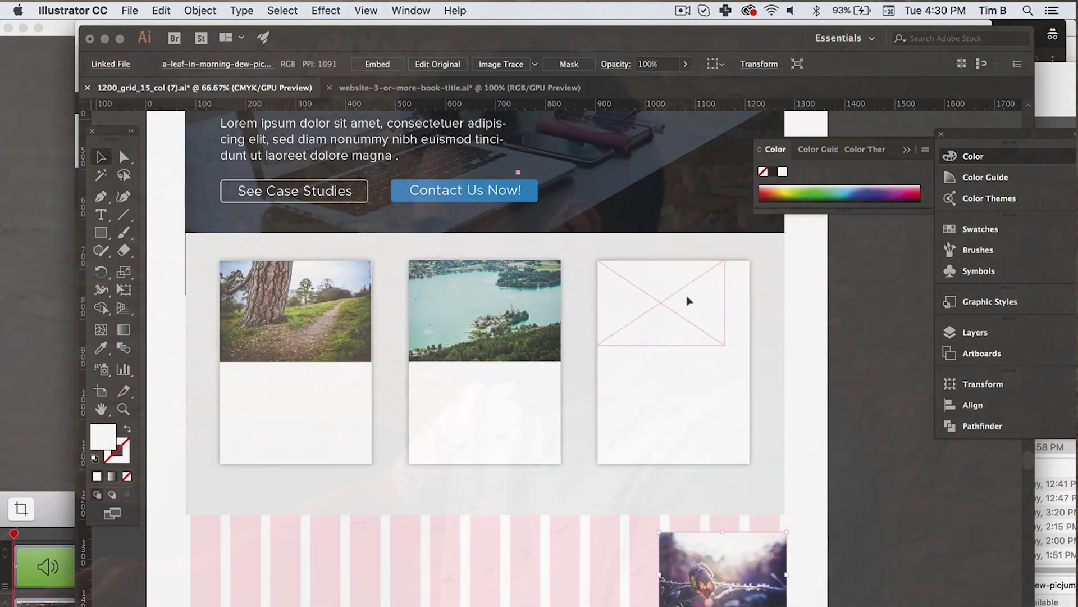
{"action": "left_click_drag", "start_coordinate": [691, 301], "coordinate": [692, 303]}
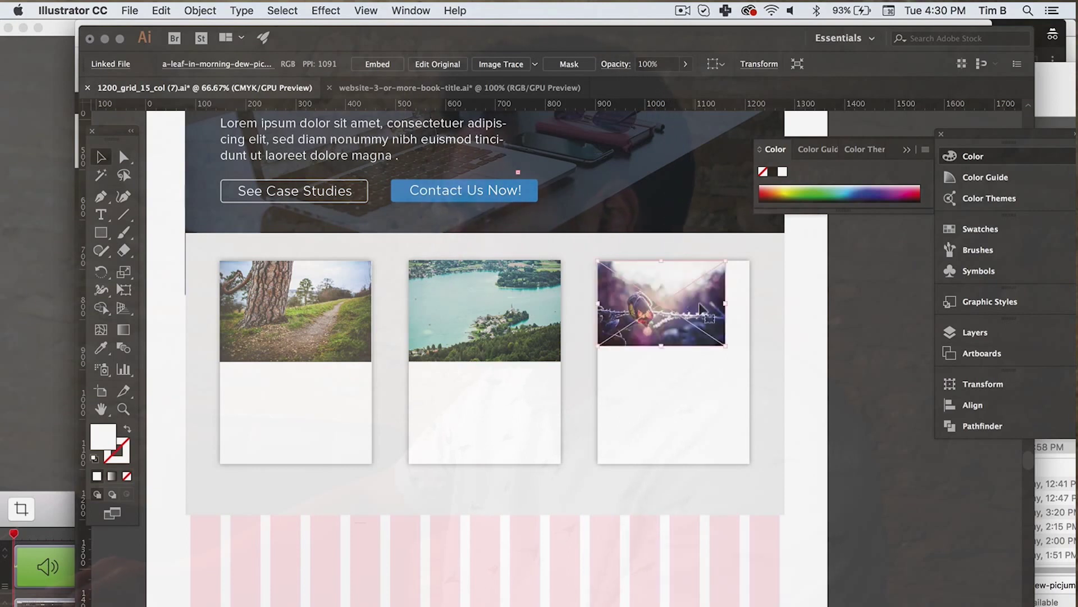
{"action": "left_click_drag", "start_coordinate": [726, 346], "coordinate": [750, 361]}
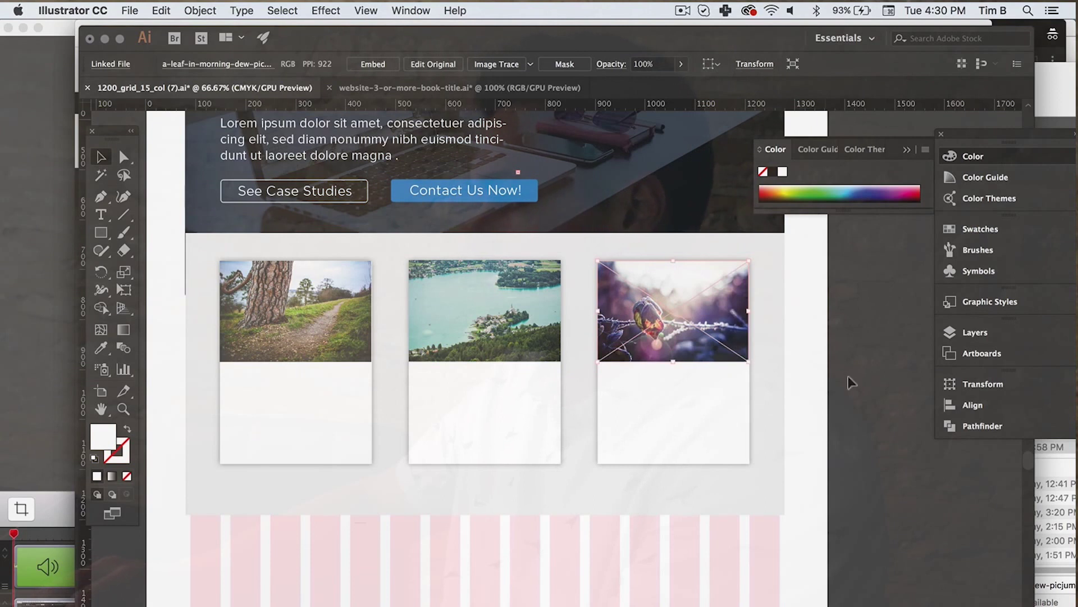
{"action": "left_click", "coordinate": [862, 382]}
{"action": "scroll", "coordinate": [862, 382], "scroll_direction": "up", "scroll_amount": 8}
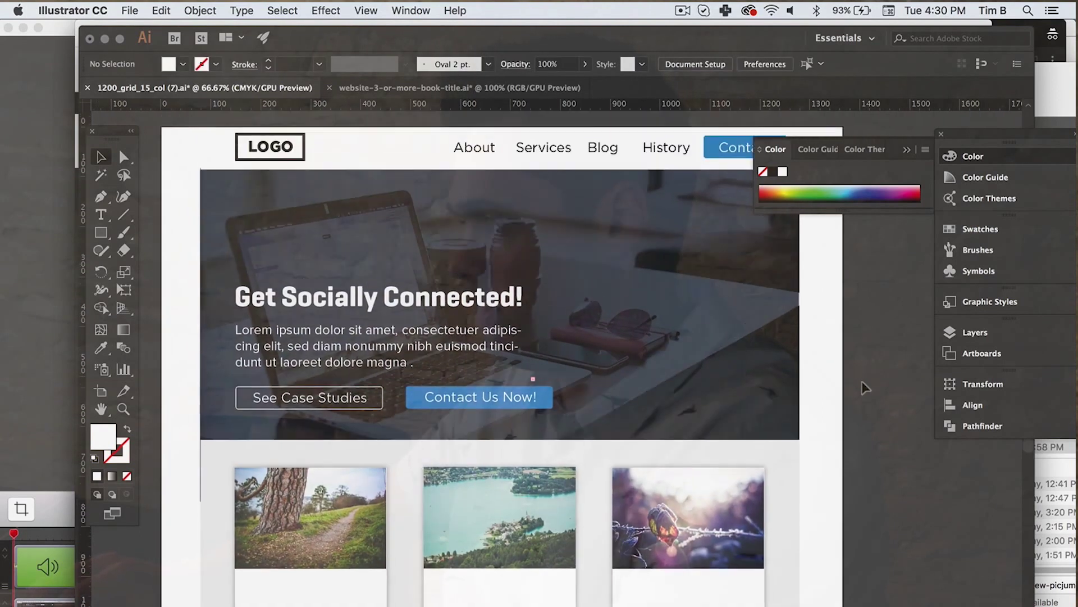
Copy the 'Get Socially Connected!' headline under the first photo and colour it Contact-button blue
{"action": "scroll", "coordinate": [493, 434], "scroll_direction": "down", "scroll_amount": 4}
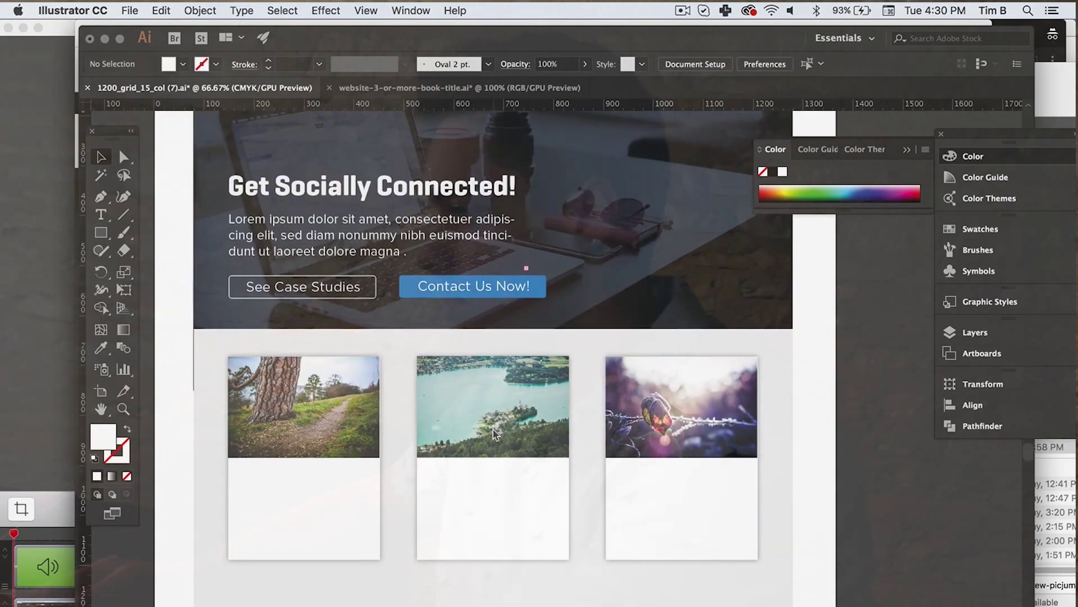
{"action": "scroll", "coordinate": [493, 428], "scroll_direction": "up", "scroll_amount": 1}
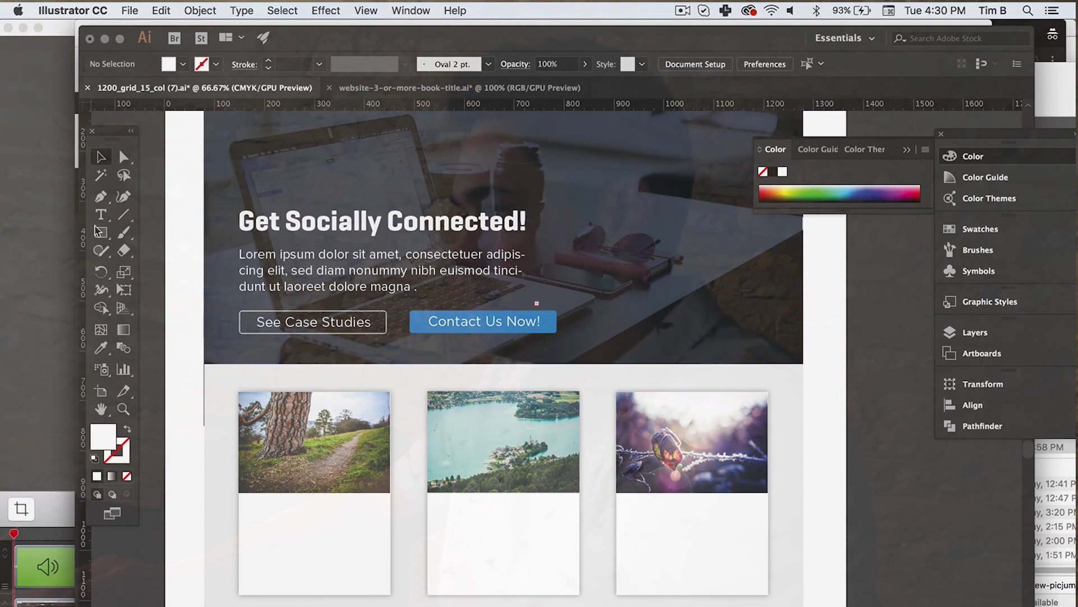
{"action": "left_click", "coordinate": [288, 228]}
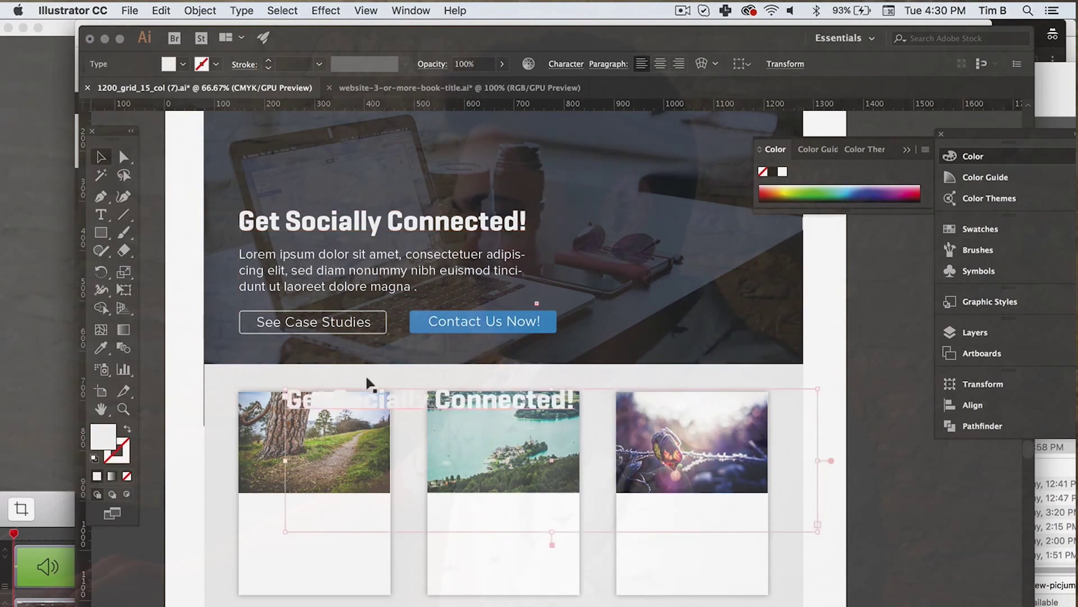
{"action": "left_click_drag", "start_coordinate": [369, 393], "coordinate": [352, 439]}
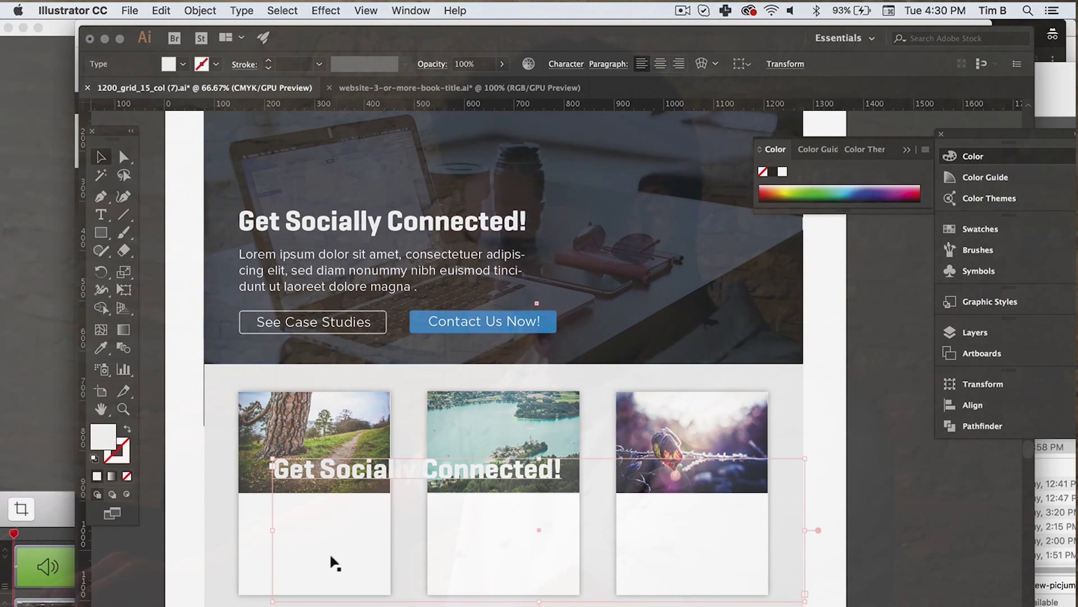
{"action": "left_click_drag", "start_coordinate": [348, 466], "coordinate": [329, 510]}
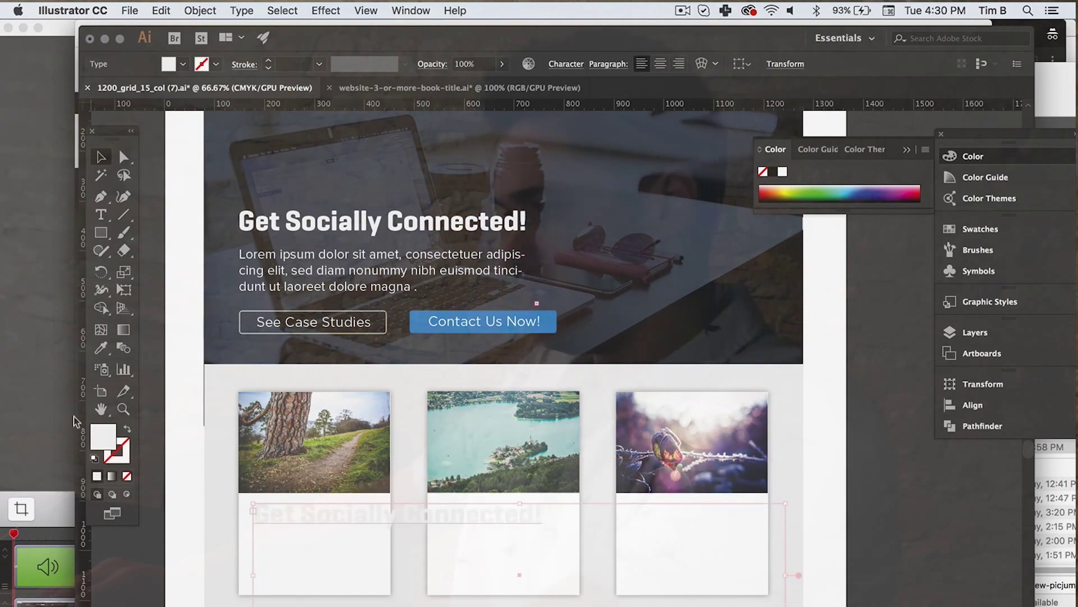
{"action": "left_click", "coordinate": [415, 310]}
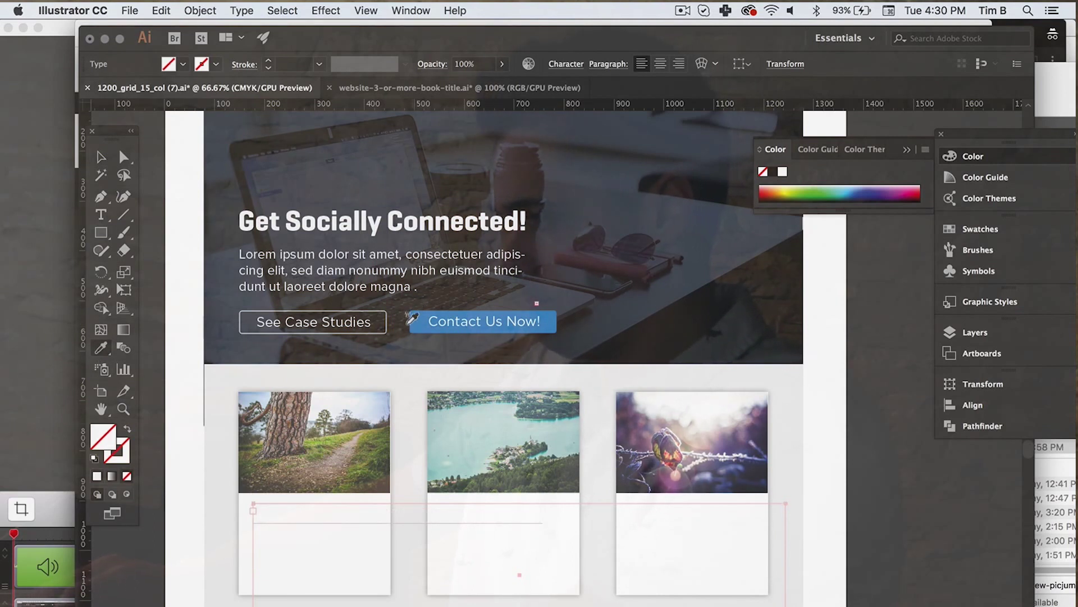
{"action": "left_click", "coordinate": [408, 321]}
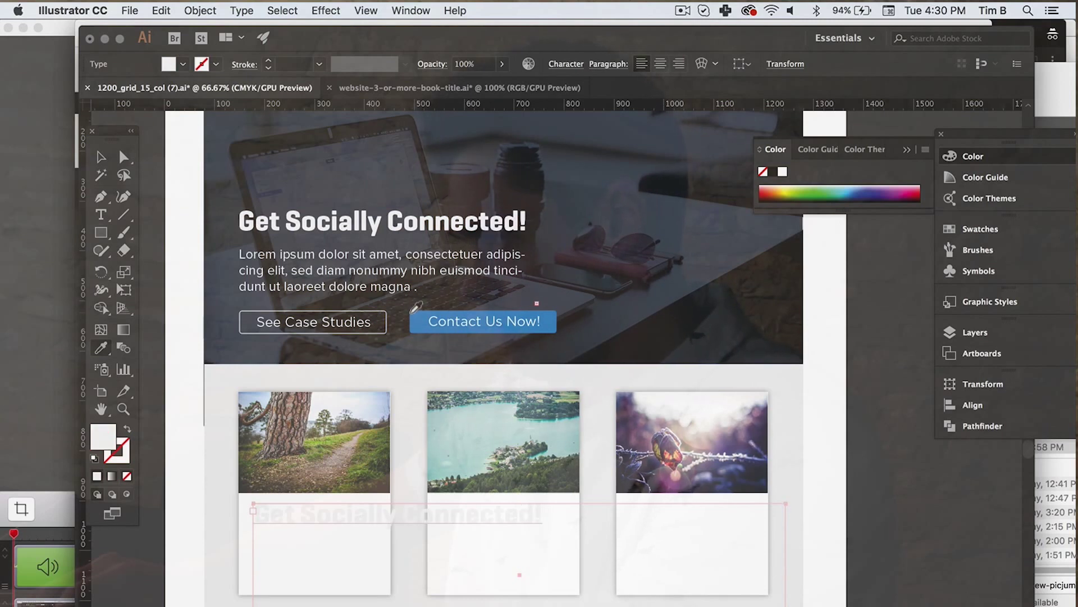
{"action": "left_click", "coordinate": [414, 313]}
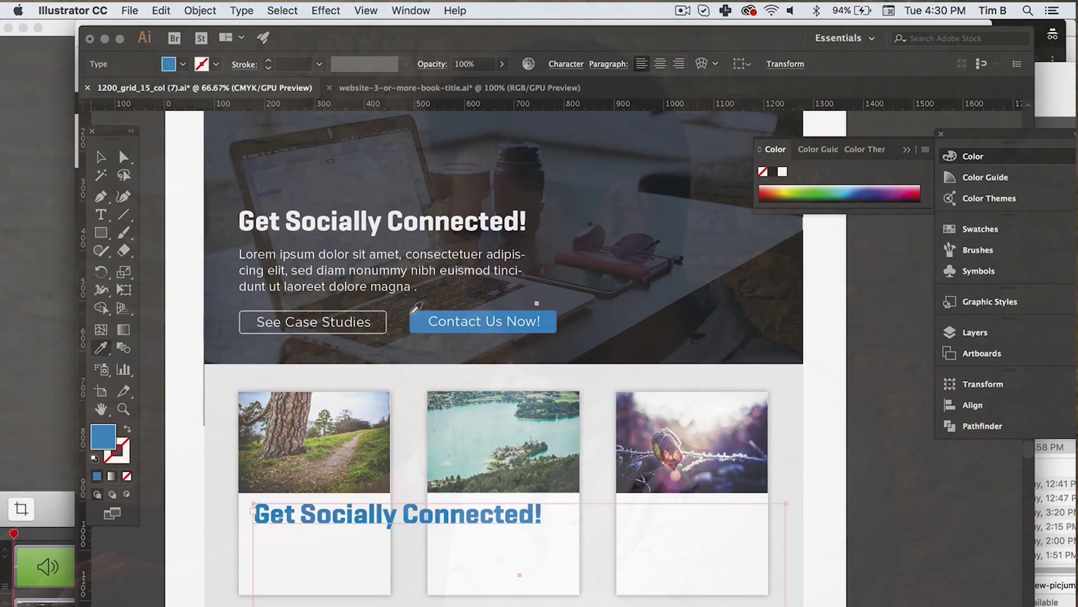
Set the card heading's font size to 25 pt
{"action": "left_click", "coordinate": [564, 64]}
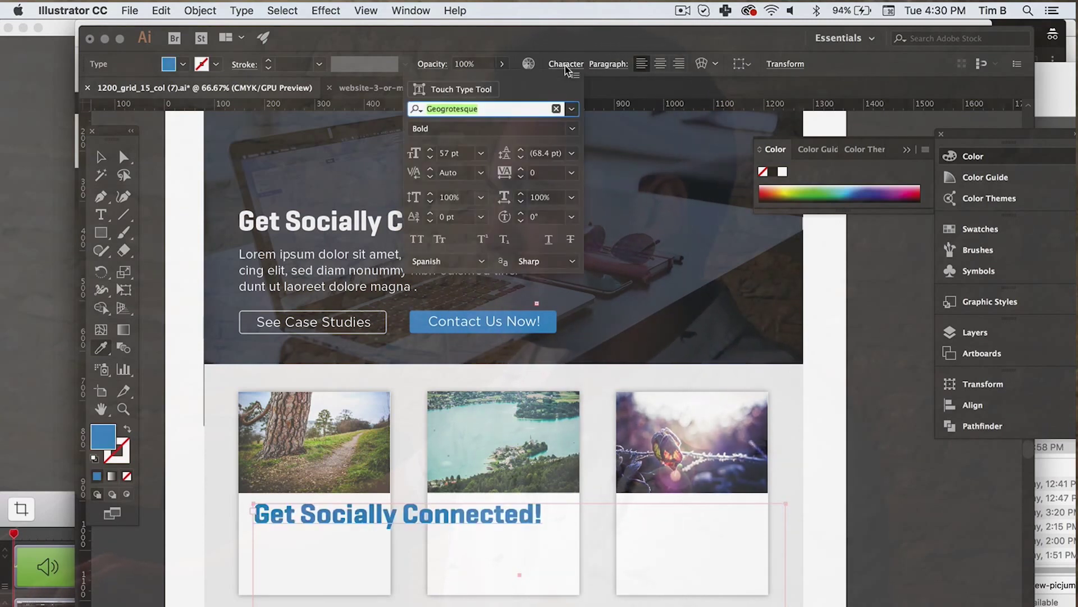
{"action": "left_click", "coordinate": [449, 153]}
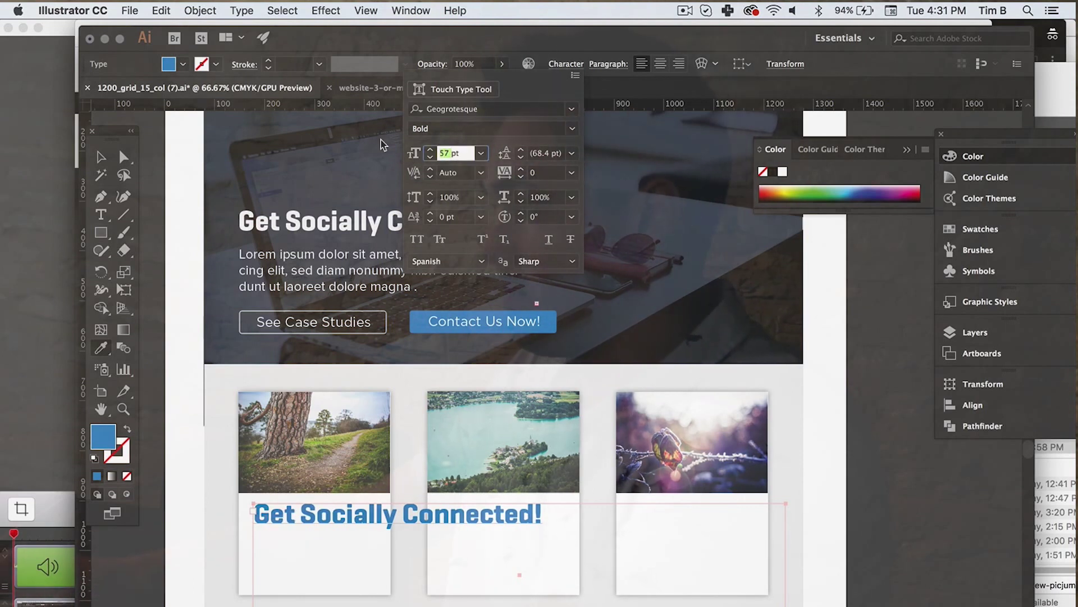
{"action": "type", "text": "20"}
{"action": "key", "text": "Return"}
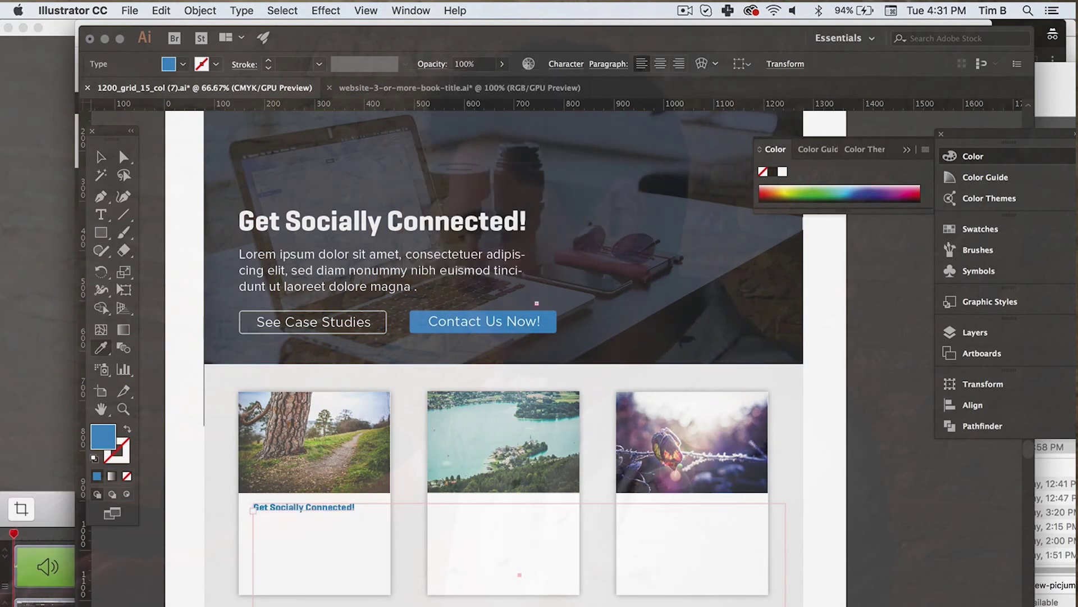
{"action": "left_click", "coordinate": [565, 64]}
{"action": "left_click", "coordinate": [449, 154]}
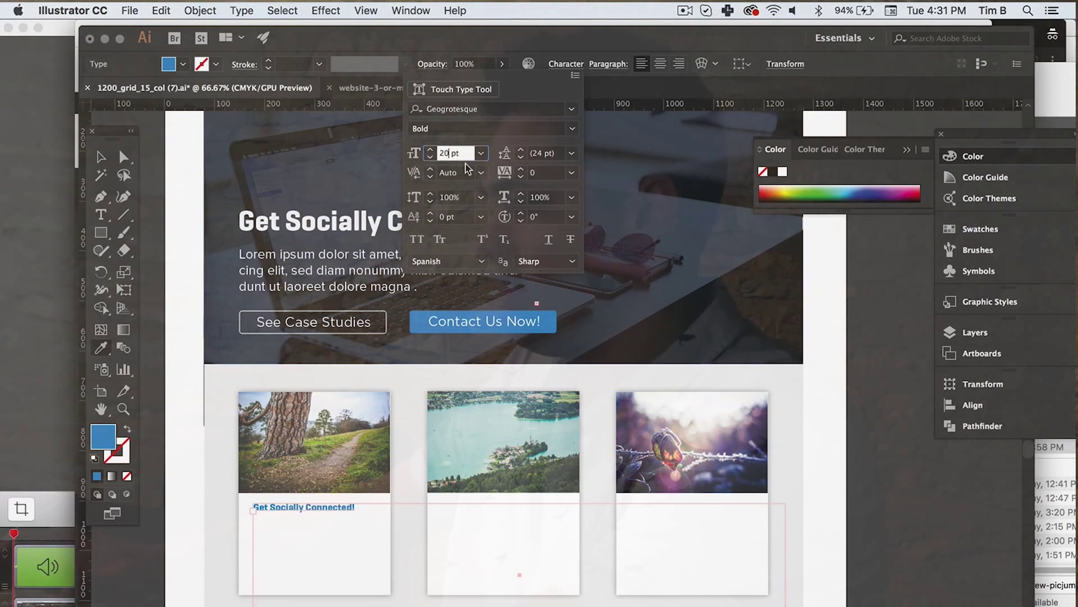
{"action": "type", "text": "25"}
{"action": "key", "text": "Return"}
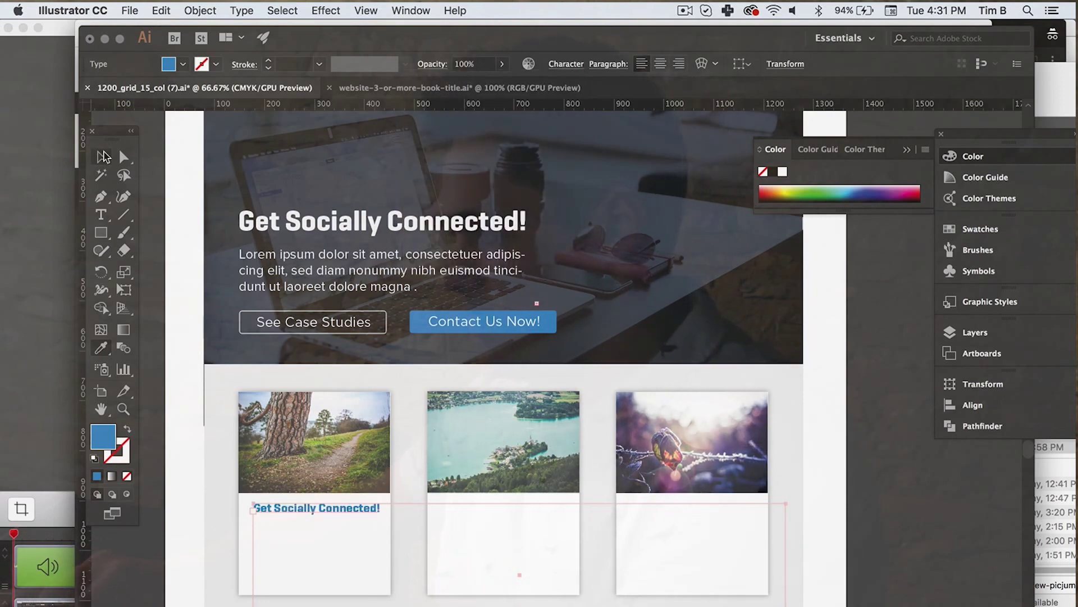
{"action": "scroll", "coordinate": [340, 453], "scroll_direction": "down", "scroll_amount": 3}
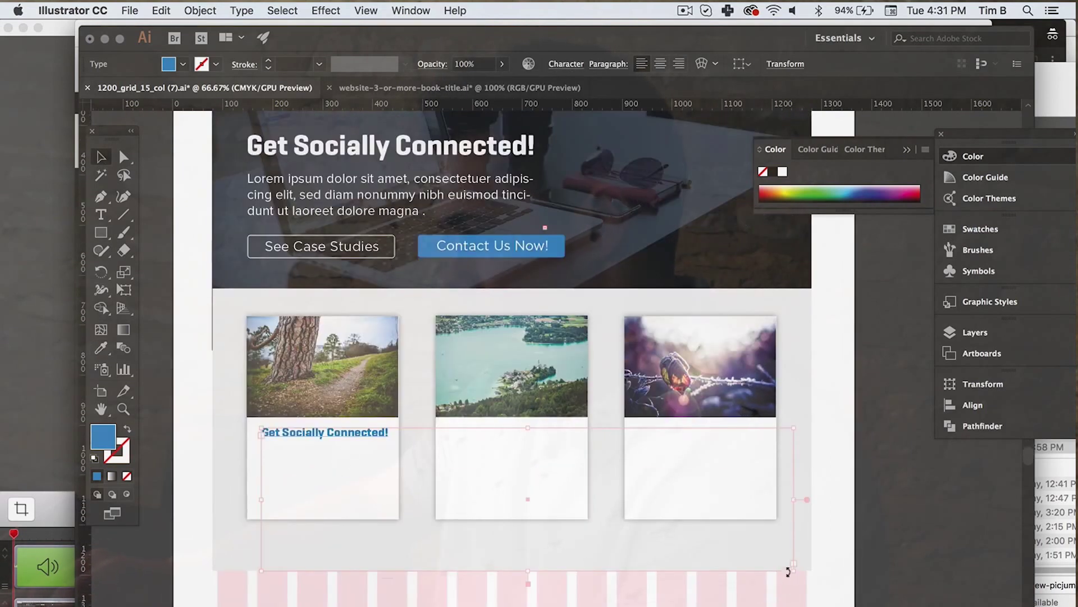
Shrink the heading's text frame, copy it under the lake photo, and begin editing it
{"action": "left_click_drag", "start_coordinate": [789, 567], "coordinate": [584, 456]}
{"action": "left_click_drag", "start_coordinate": [512, 458], "coordinate": [475, 437]}
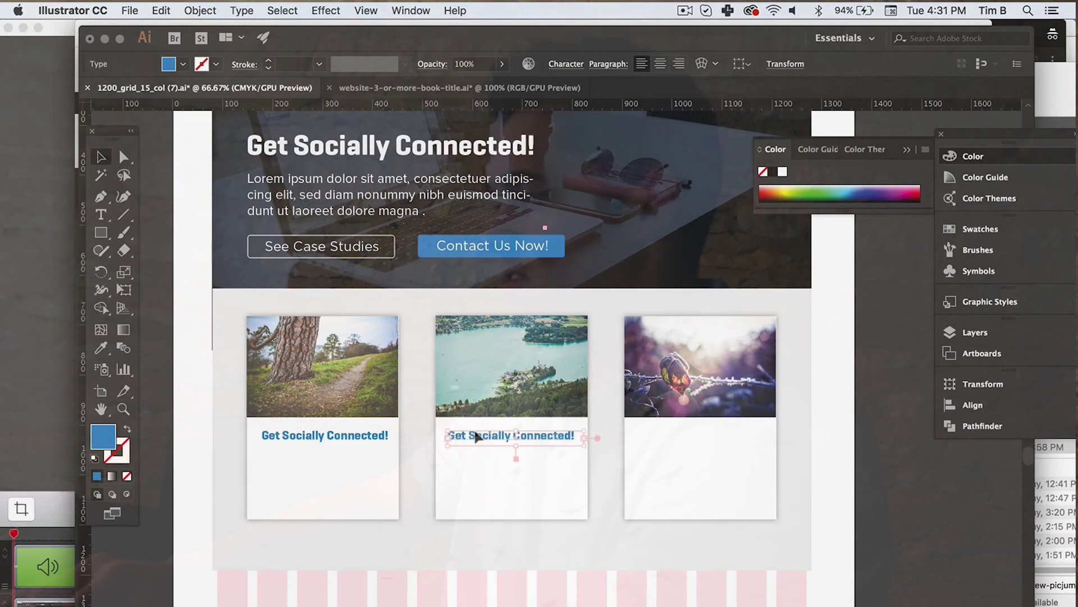
{"action": "double_click", "coordinate": [481, 440]}
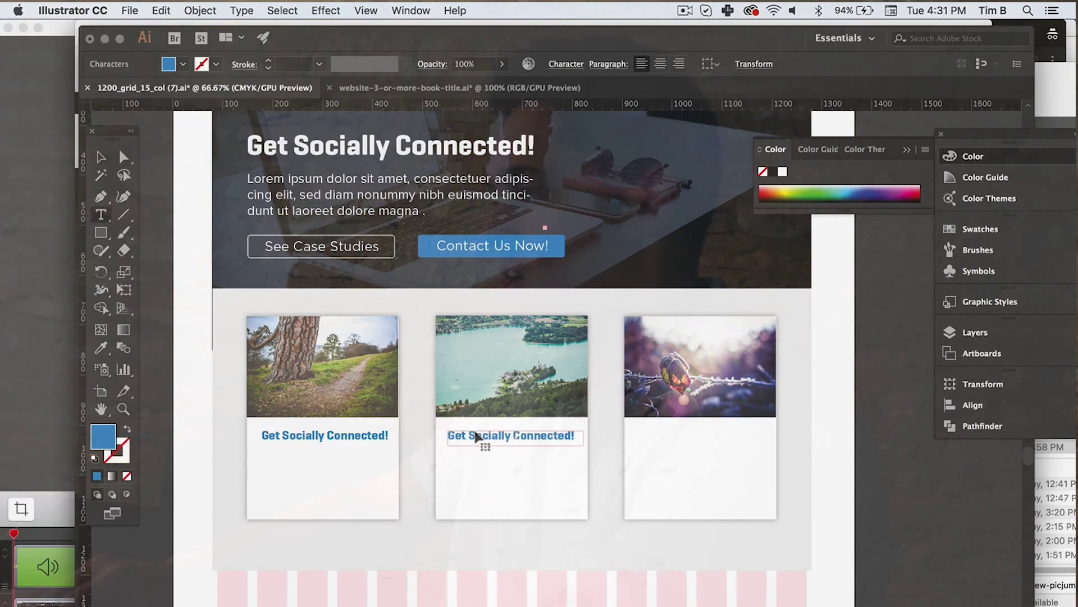
Retype the first card's heading as 'Social Media Photography'
{"action": "left_click", "coordinate": [100, 159]}
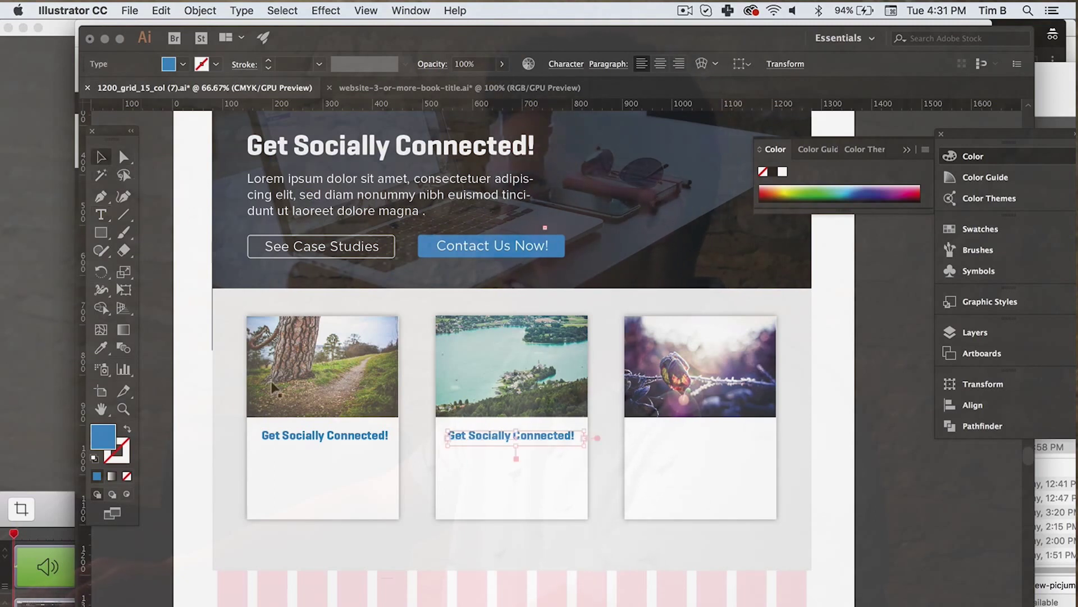
{"action": "double_click", "coordinate": [316, 438]}
{"action": "triple_click", "coordinate": [329, 436]}
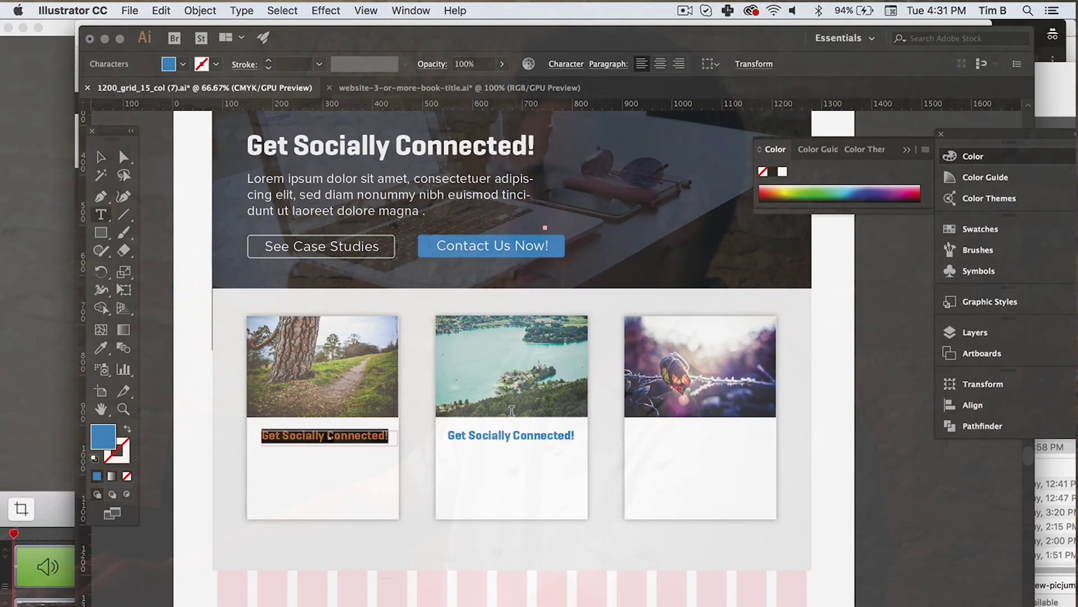
{"action": "scroll", "coordinate": [512, 411], "scroll_direction": "up", "scroll_amount": 3}
{"action": "scroll", "coordinate": [369, 470], "scroll_direction": "down", "scroll_amount": 3}
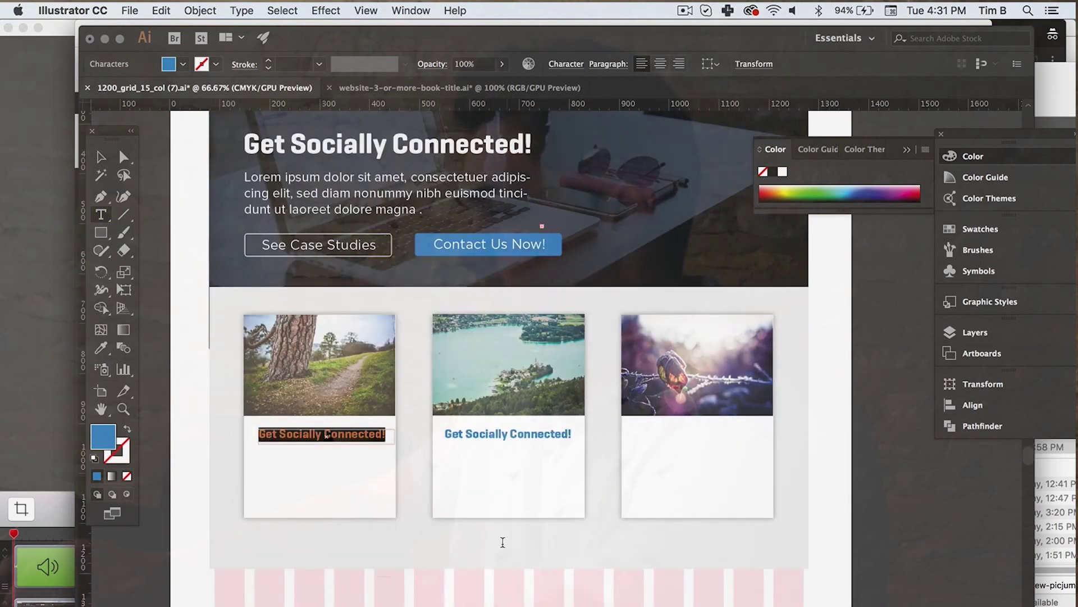
{"action": "scroll", "coordinate": [502, 542], "scroll_direction": "up", "scroll_amount": 5}
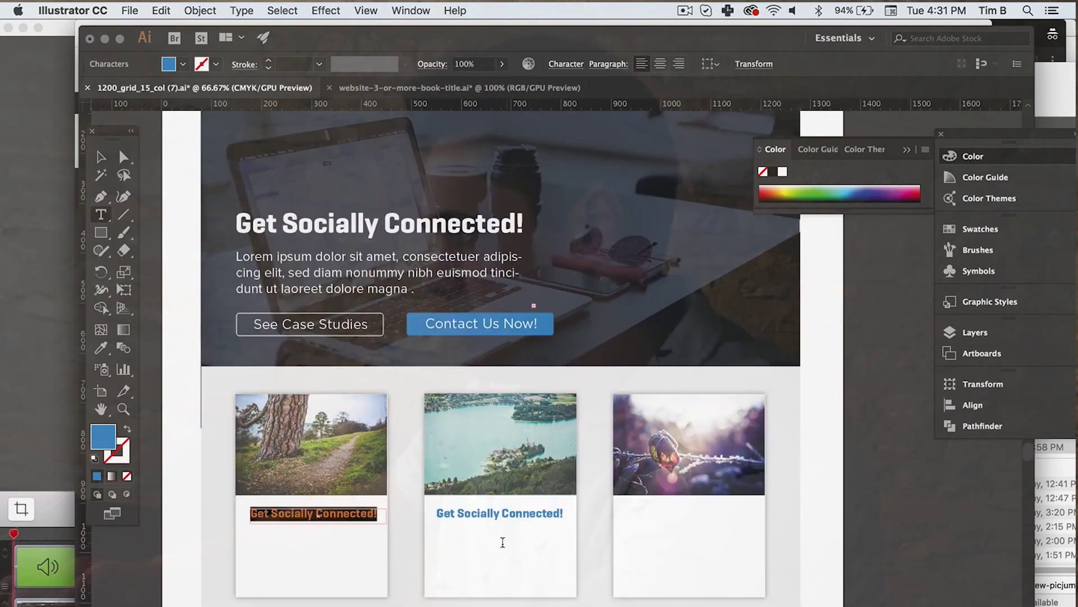
{"action": "scroll", "coordinate": [503, 542], "scroll_direction": "down", "scroll_amount": 4}
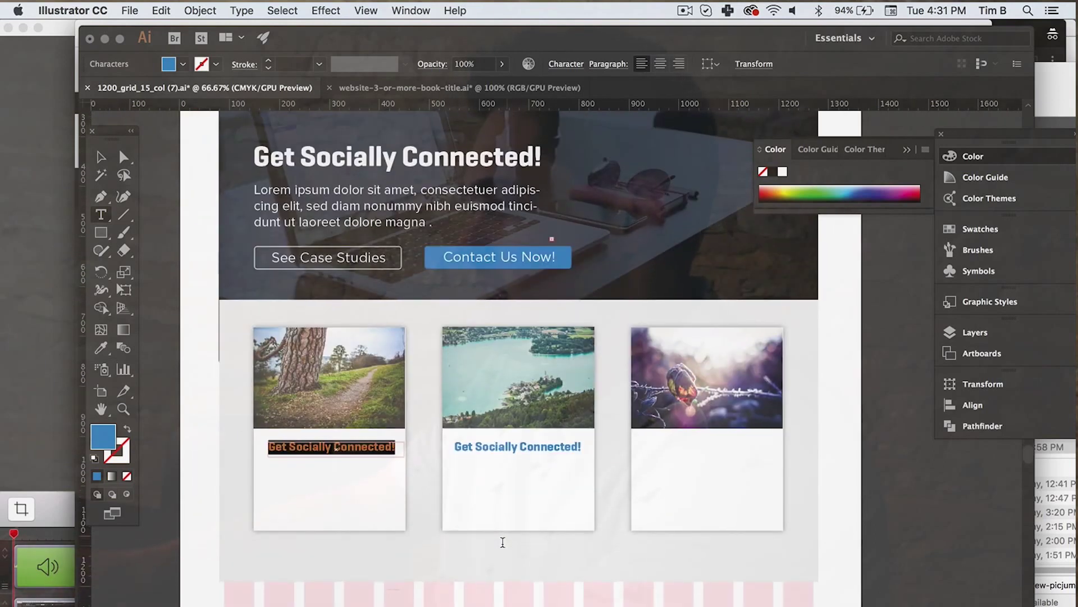
{"action": "type", "text": "Soci"}
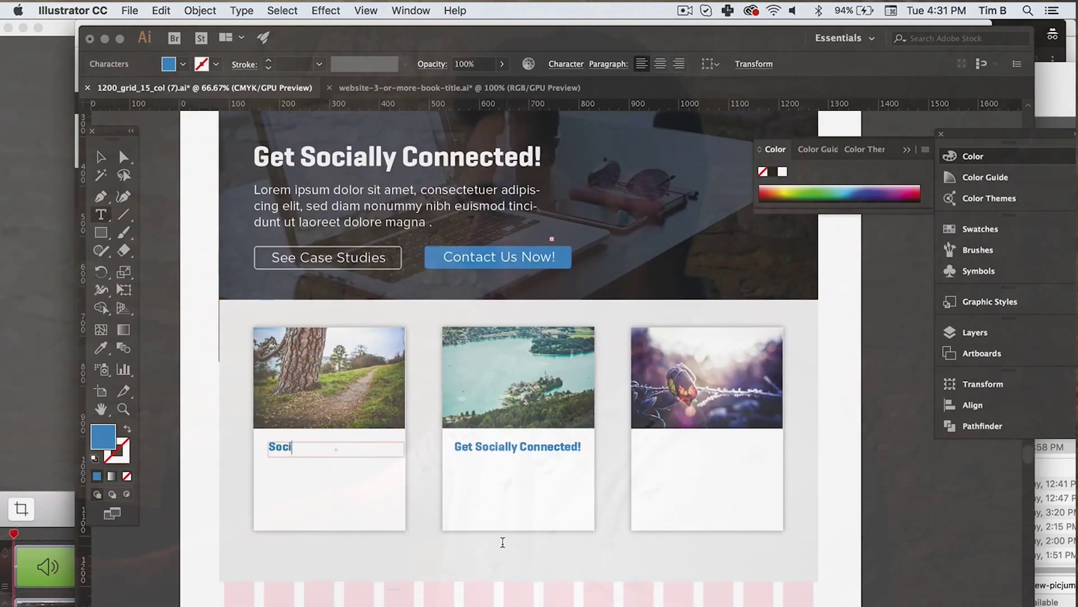
{"action": "type", "text": "al Media"}
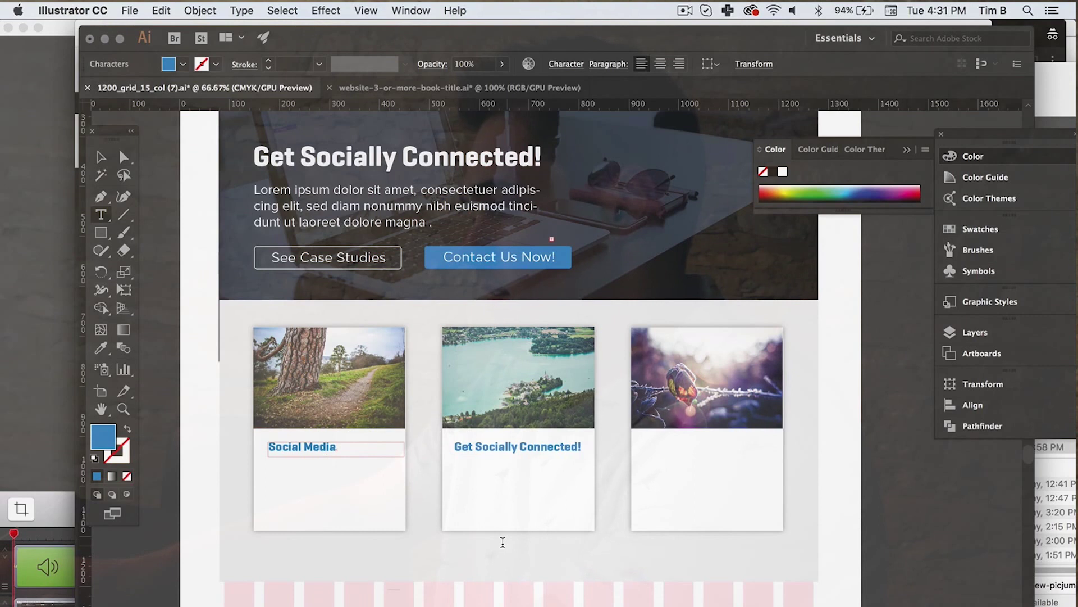
{"action": "type", "text": " Photogra-"}
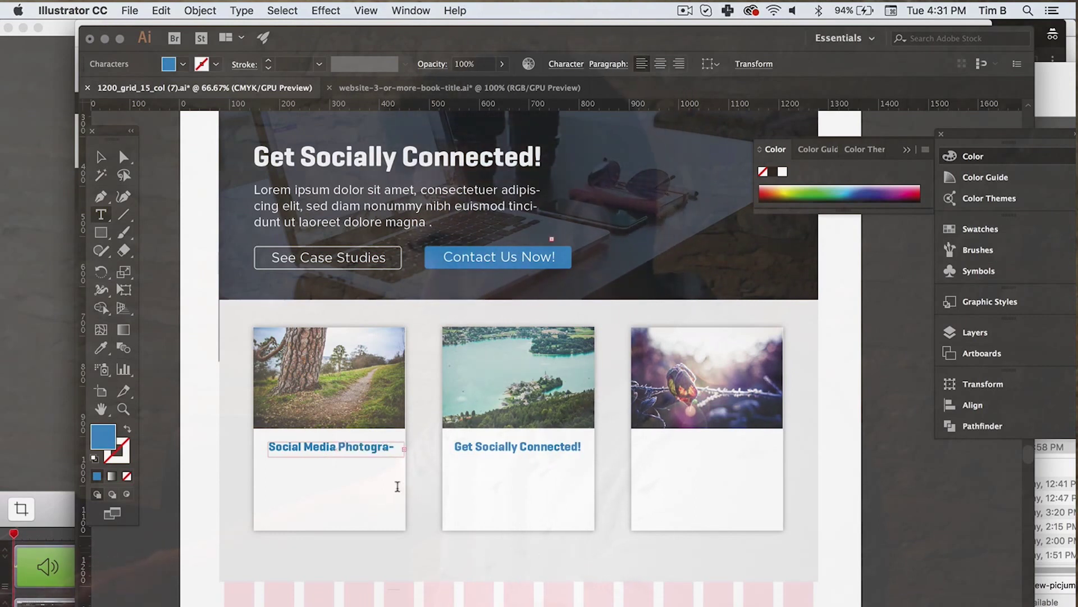
{"action": "left_click", "coordinate": [101, 158]}
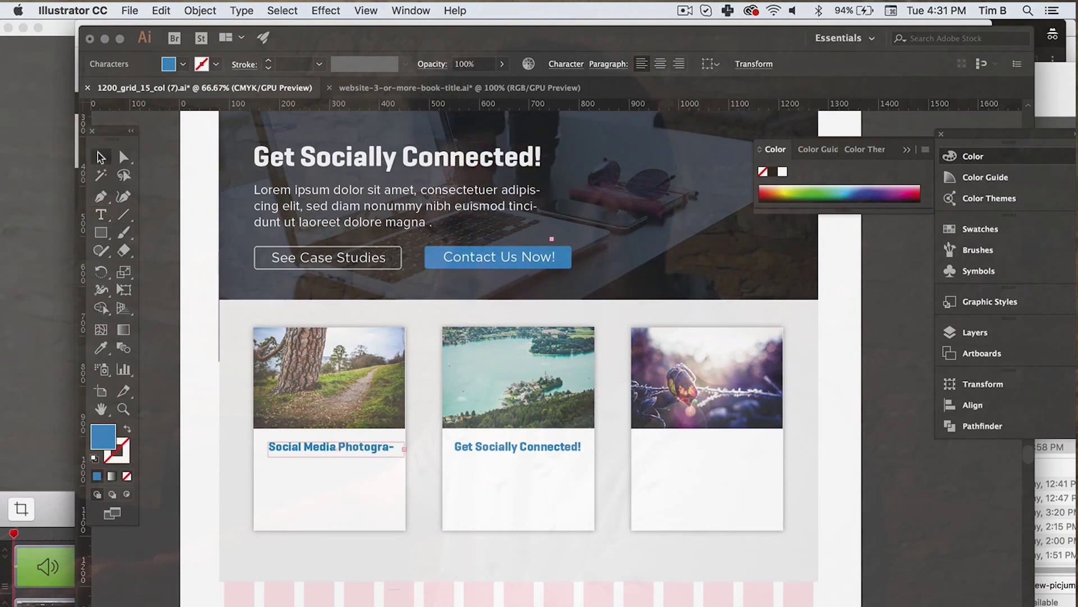
Widen the heading's box to fit one line and set its text to 22 pt
{"action": "left_click_drag", "start_coordinate": [403, 449], "coordinate": [445, 450]}
{"action": "double_click", "coordinate": [393, 446]}
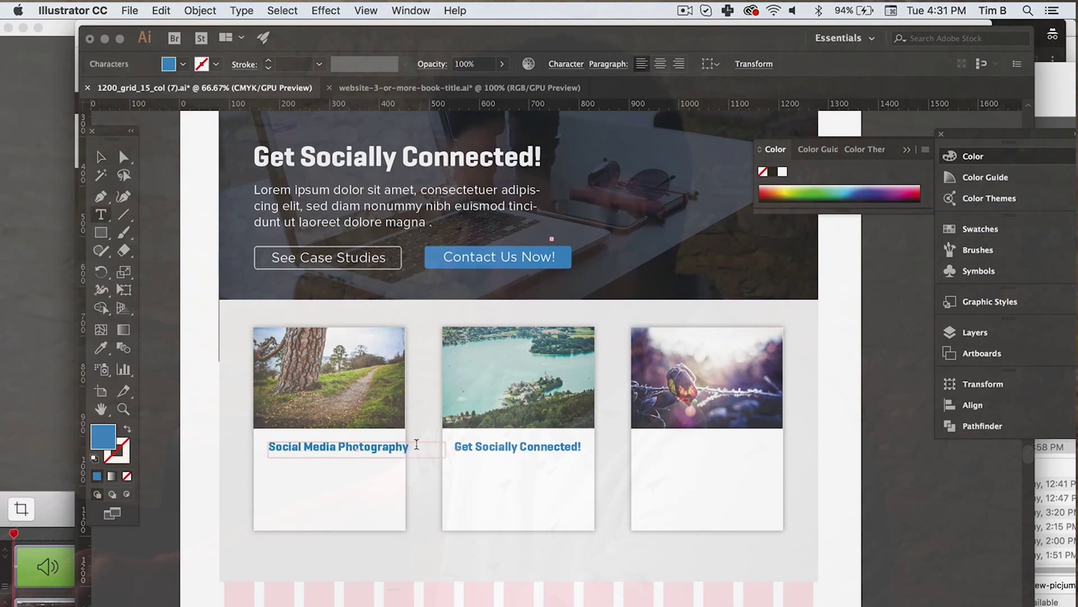
{"action": "key", "text": "super+a"}
{"action": "left_click", "coordinate": [567, 65]}
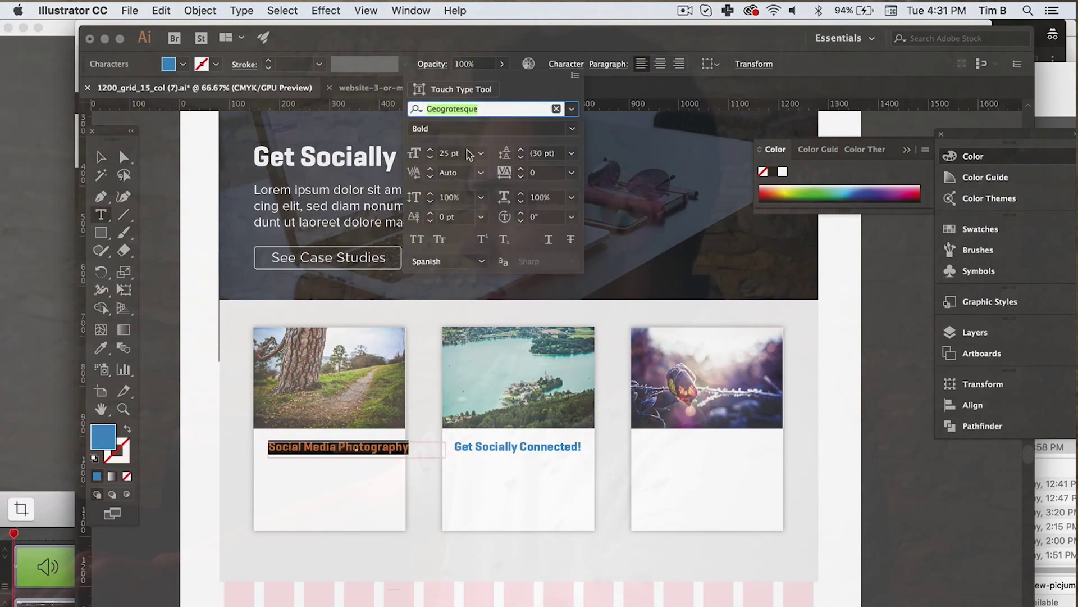
{"action": "left_click", "coordinate": [449, 153]}
{"action": "type", "text": "22"}
{"action": "key", "text": "Return"}
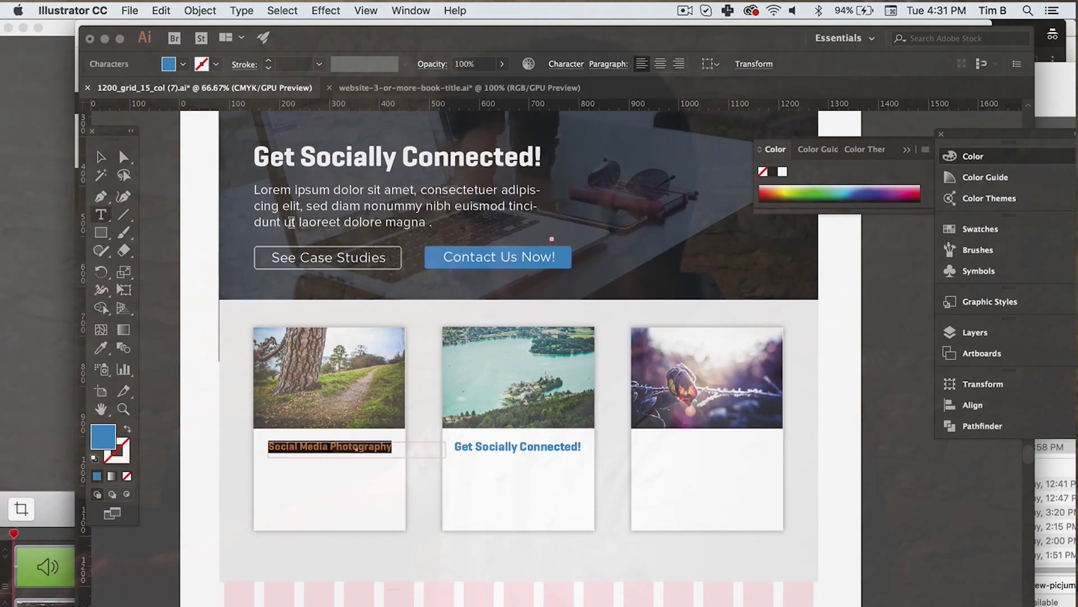
{"action": "left_click", "coordinate": [101, 157]}
{"action": "left_click", "coordinate": [651, 474]}
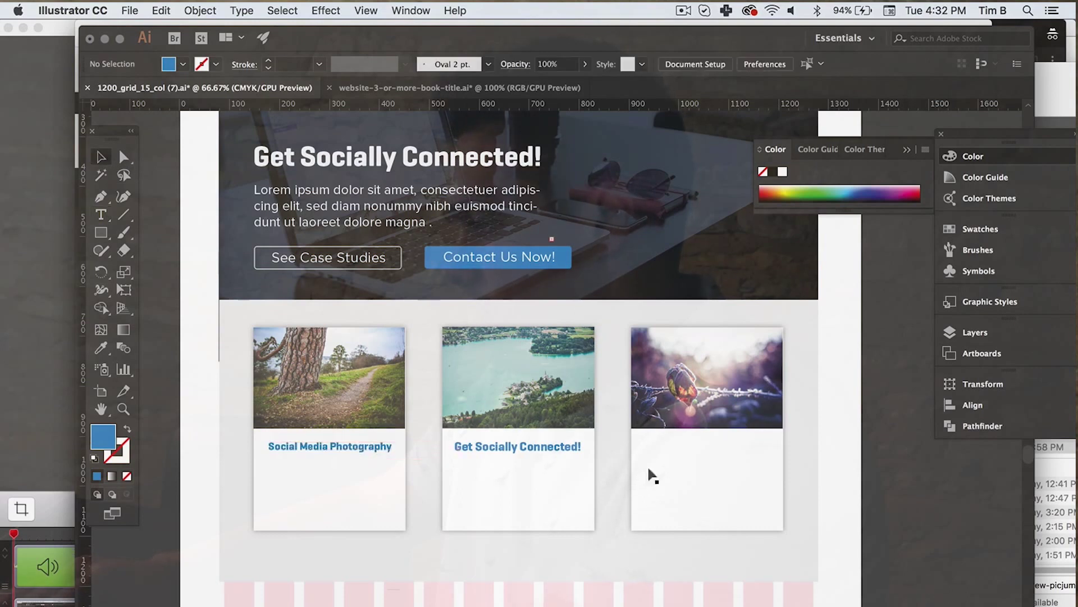
Eyedropper the Social Media Photography heading style onto the middle heading and retype it 'We help you post regularly'
{"action": "left_click", "coordinate": [553, 449]}
{"action": "left_click_drag", "start_coordinate": [583, 445], "coordinate": [304, 391]}
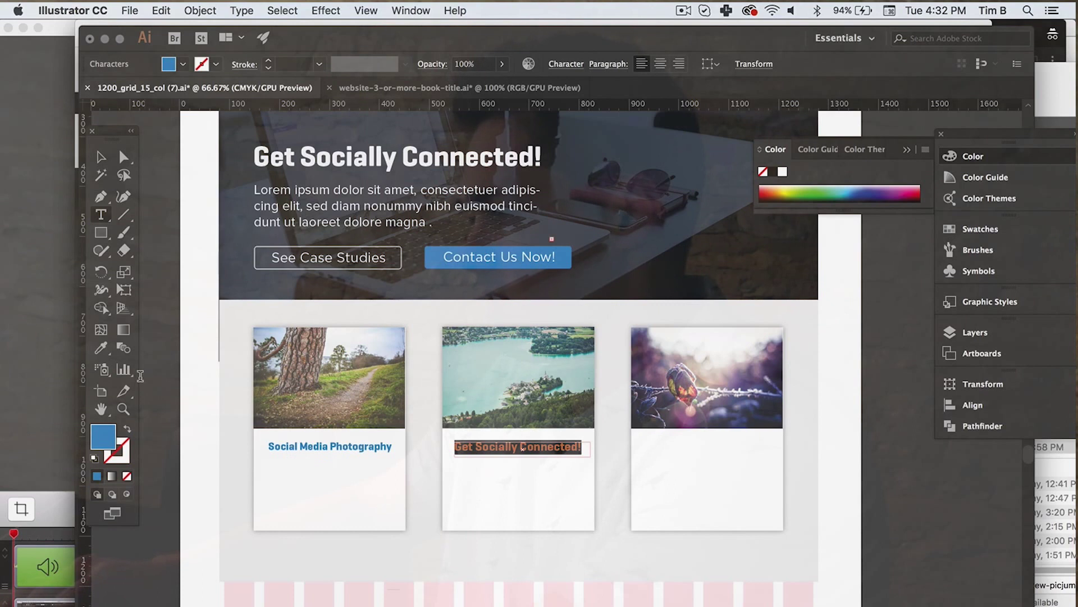
{"action": "left_click", "coordinate": [105, 350]}
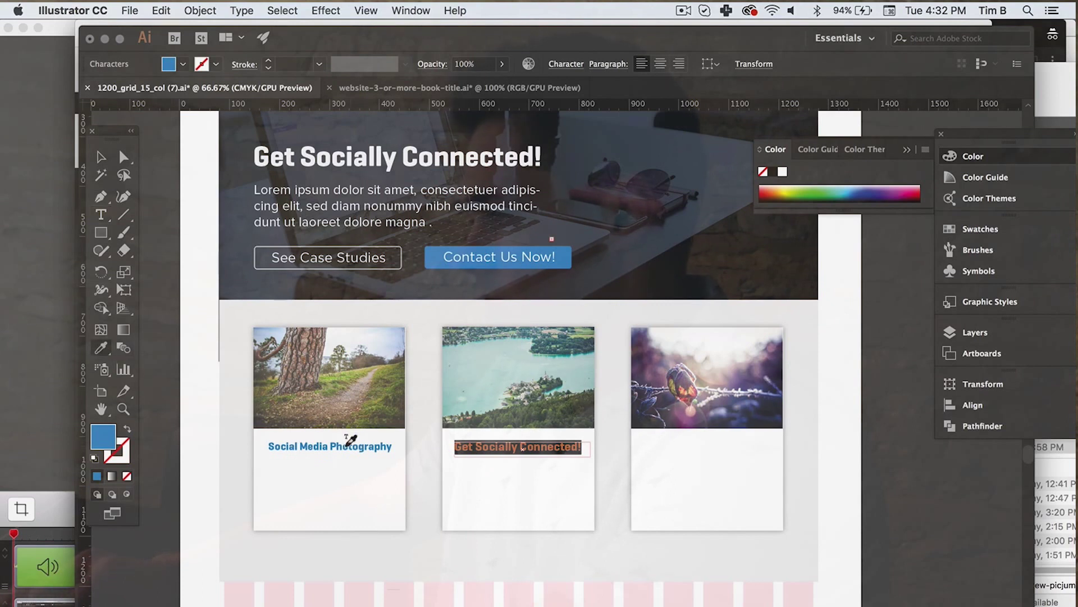
{"action": "left_click", "coordinate": [345, 446]}
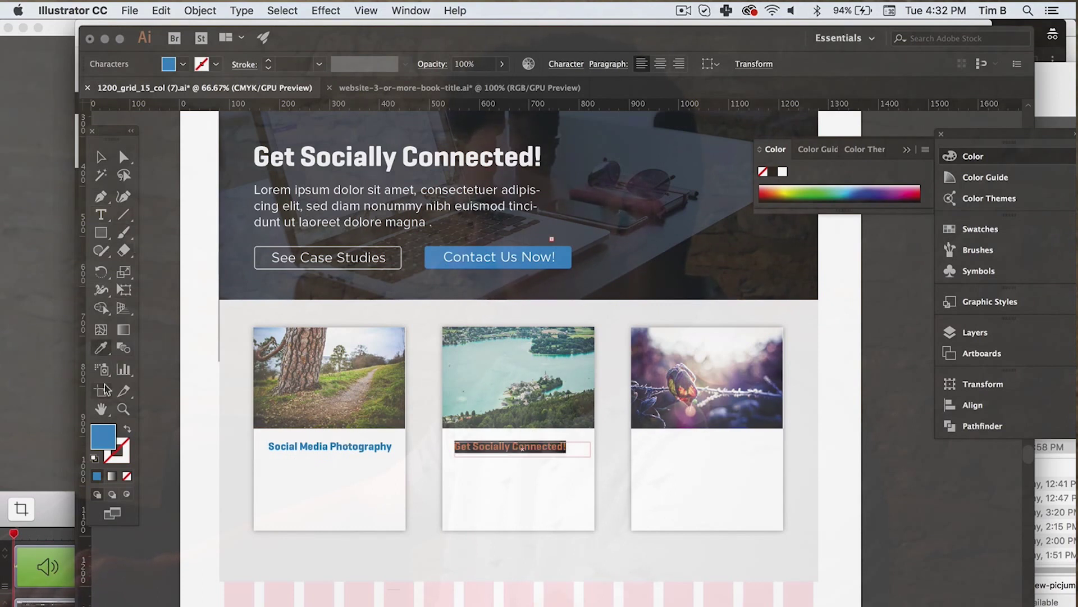
{"action": "type", "text": "W"}
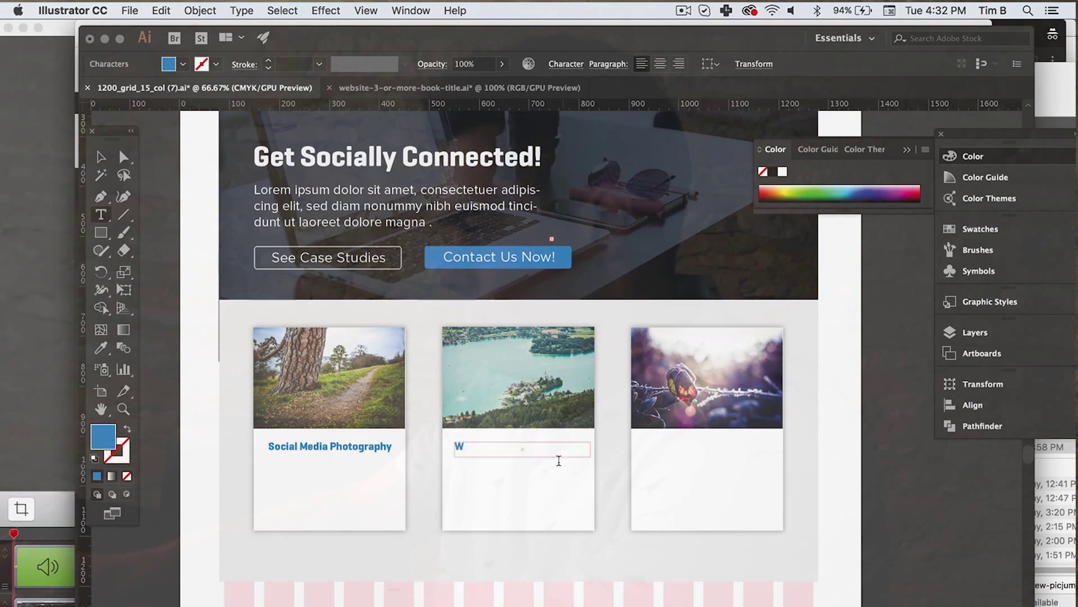
{"action": "type", "text": "e help oyu"}
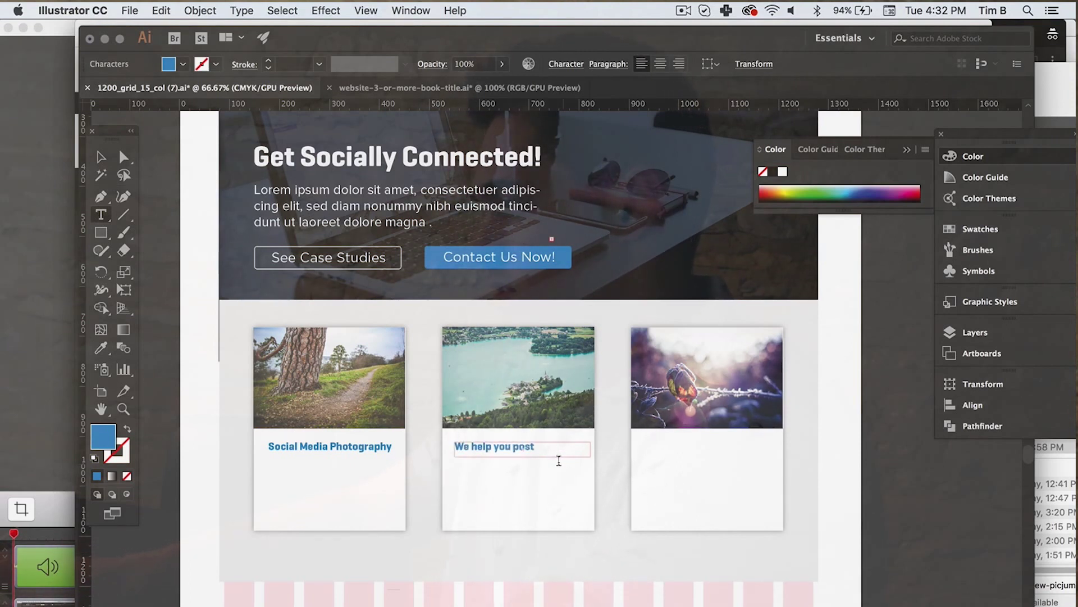
{"action": "type", "text": "ly"}
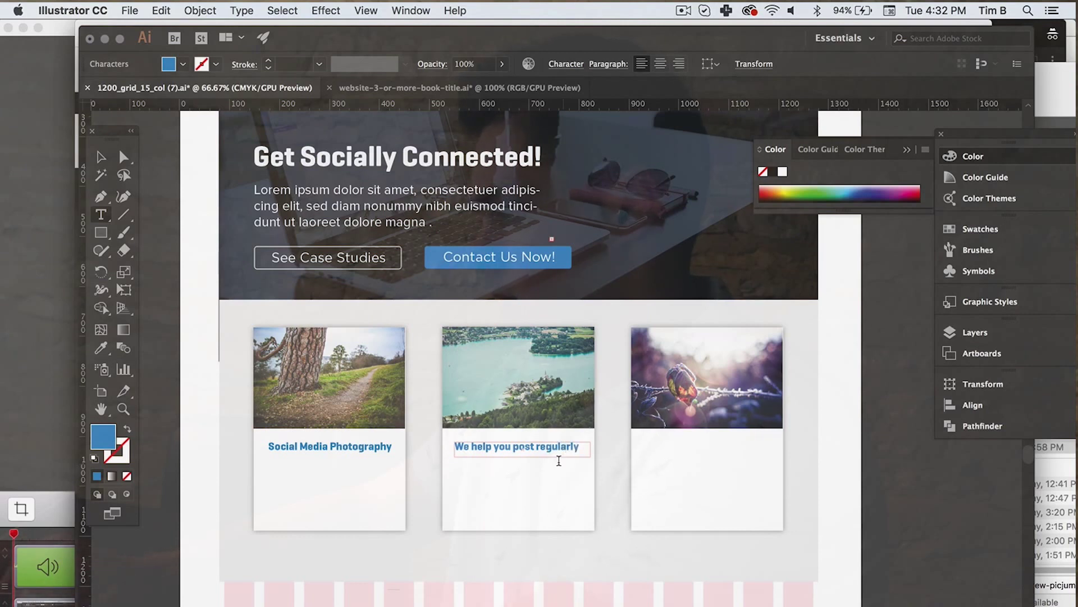
{"action": "left_click", "coordinate": [100, 156]}
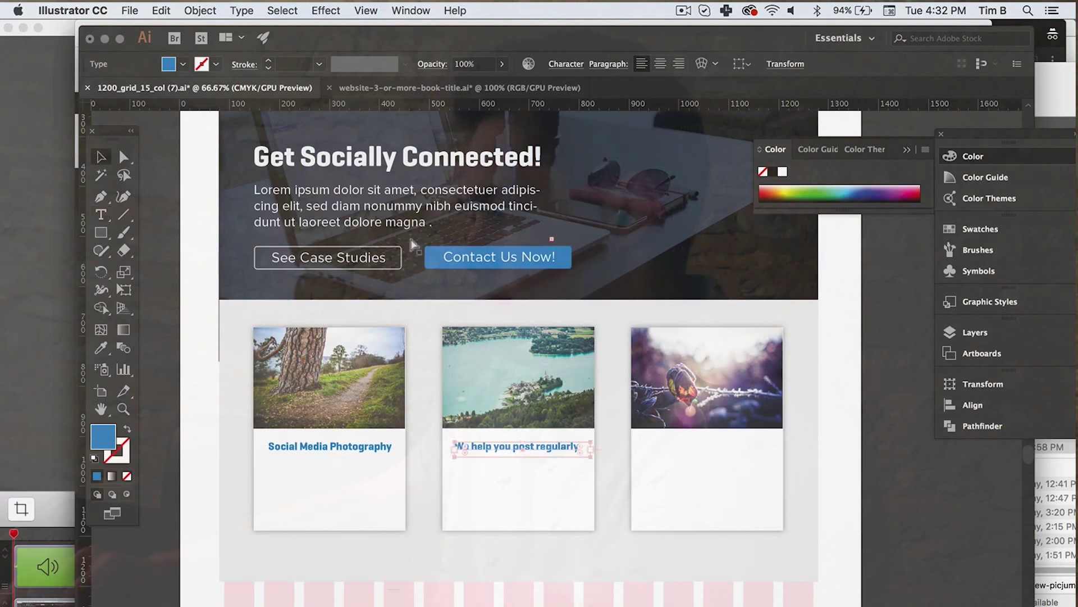
Alt-drag a copy of the middle heading into the third card and retype its text
{"action": "left_click_drag", "start_coordinate": [522, 453], "coordinate": [682, 449]}
{"action": "double_click", "coordinate": [683, 450]}
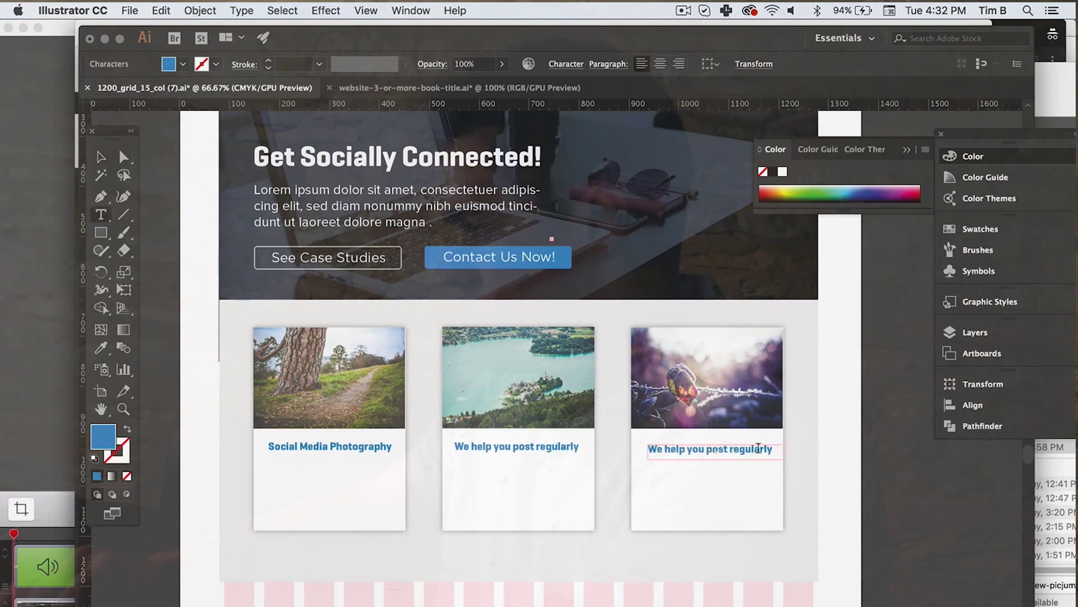
{"action": "left_click_drag", "start_coordinate": [771, 449], "coordinate": [618, 408]}
{"action": "type", "text": "We hel"}
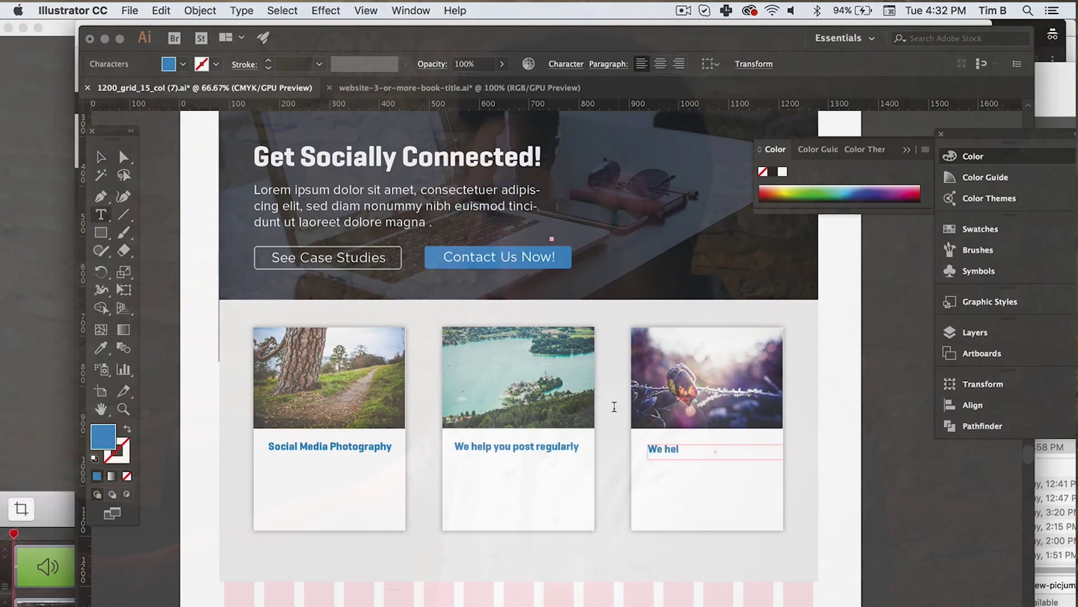
{"action": "type", "text": "p you engage with"}
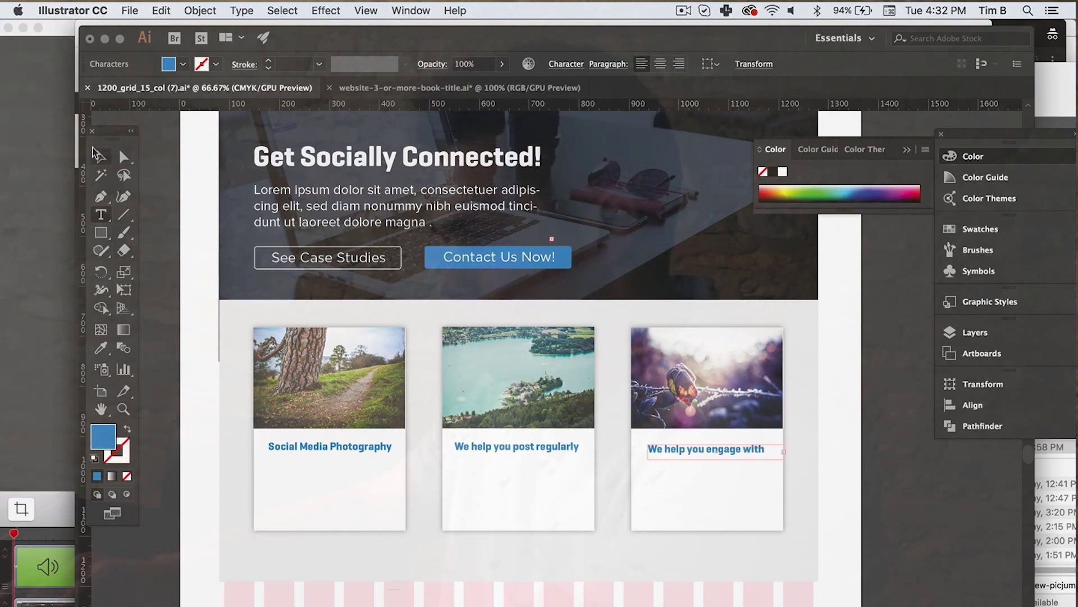
{"action": "key", "text": "Escape"}
Fix the 'audience' typo, then trim the third heading to read 'We help you engage'
{"action": "left_click_drag", "start_coordinate": [715, 458], "coordinate": [713, 476]}
{"action": "double_click", "coordinate": [695, 461]}
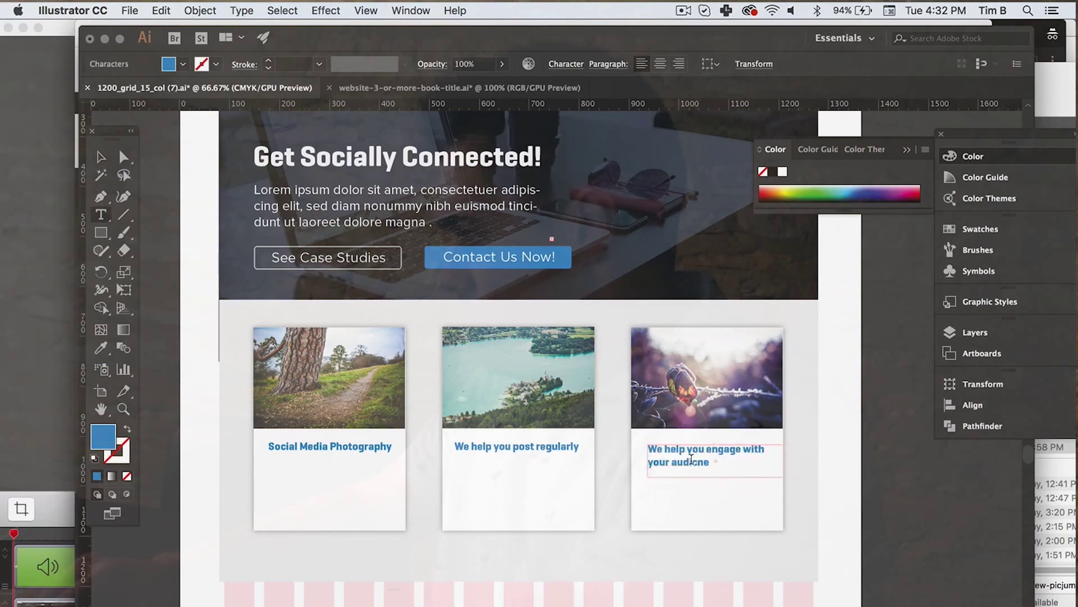
{"action": "key", "text": "Delete"}
{"action": "key", "text": "Delete"}
{"action": "key", "text": "BackSpace"}
{"action": "type", "text": "ence"}
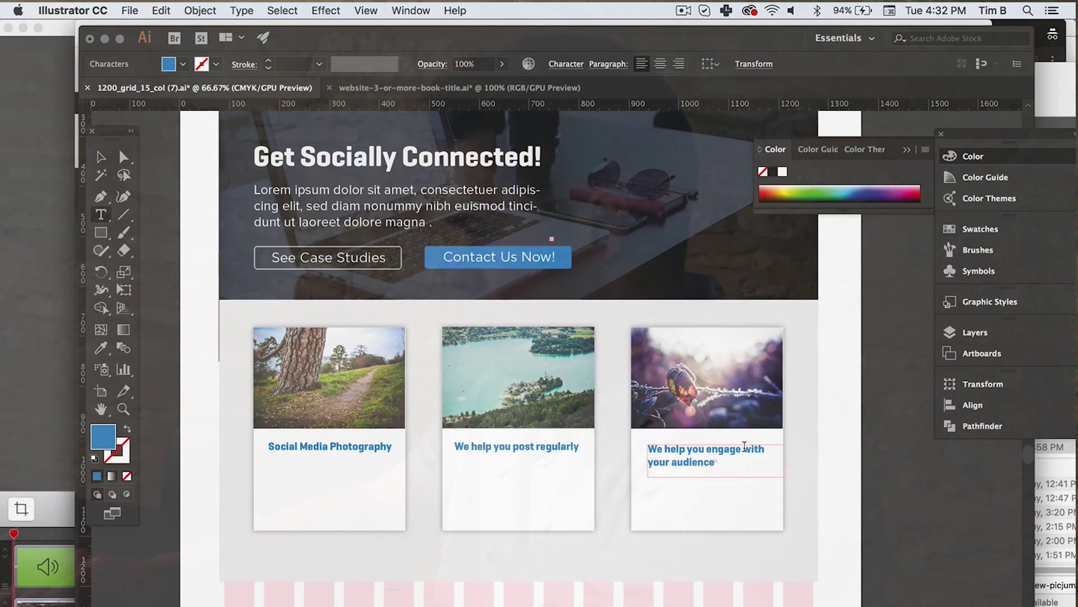
{"action": "left_click_drag", "start_coordinate": [742, 450], "coordinate": [775, 470]}
{"action": "key", "text": "BackSpace"}
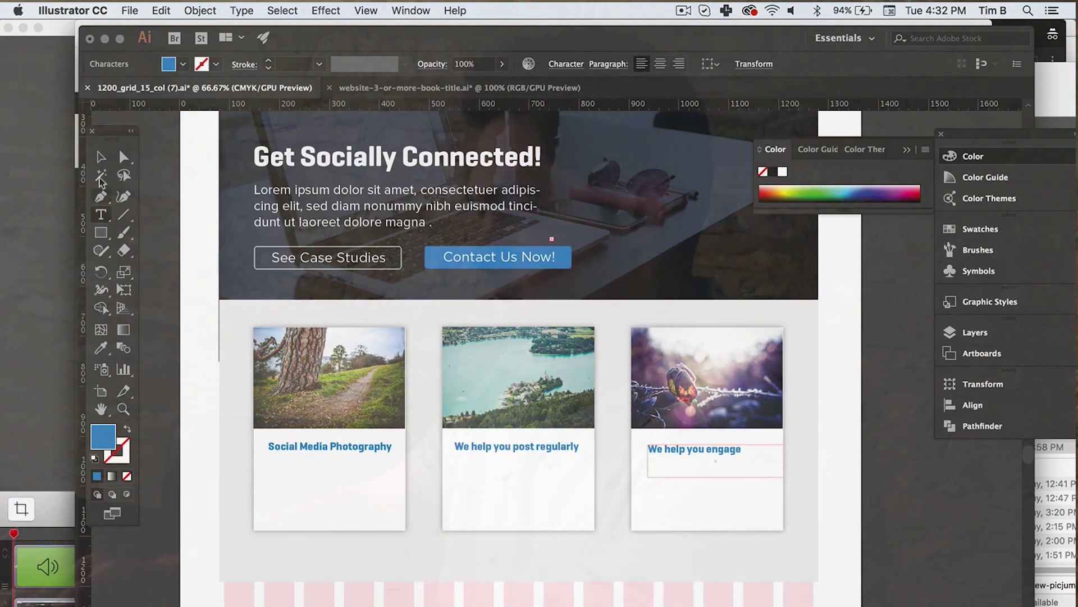
{"action": "left_click", "coordinate": [100, 157]}
Copy the hero's Lorem ipsum paragraph onto the first card and colour it dark grey 474747
{"action": "left_click", "coordinate": [910, 494]}
{"action": "left_click", "coordinate": [394, 222]}
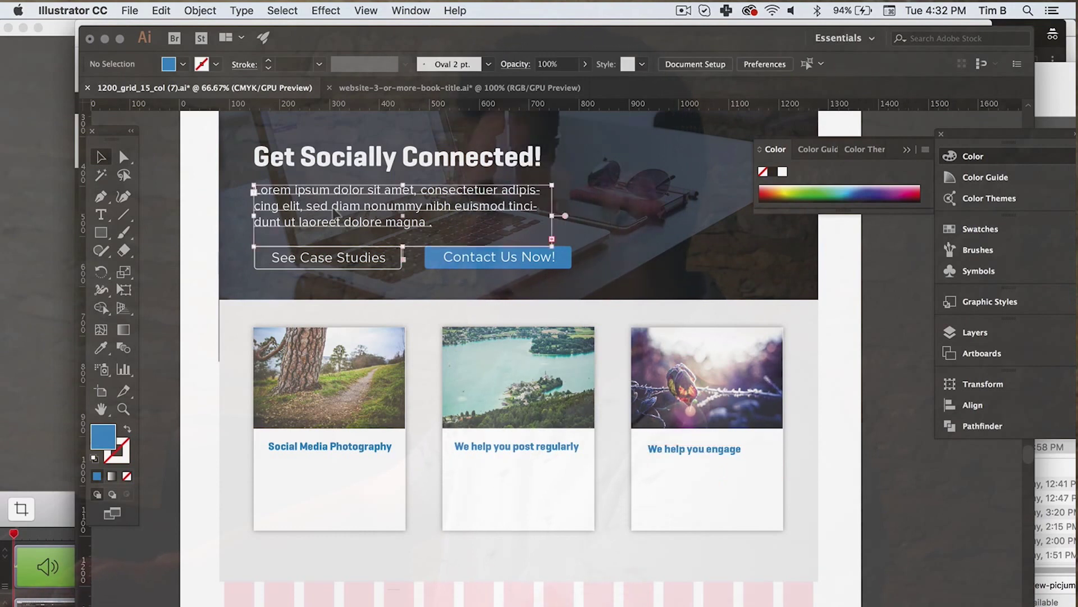
{"action": "left_click_drag", "start_coordinate": [287, 205], "coordinate": [299, 481]}
{"action": "double_click", "coordinate": [416, 498]}
{"action": "key", "text": "super+a"}
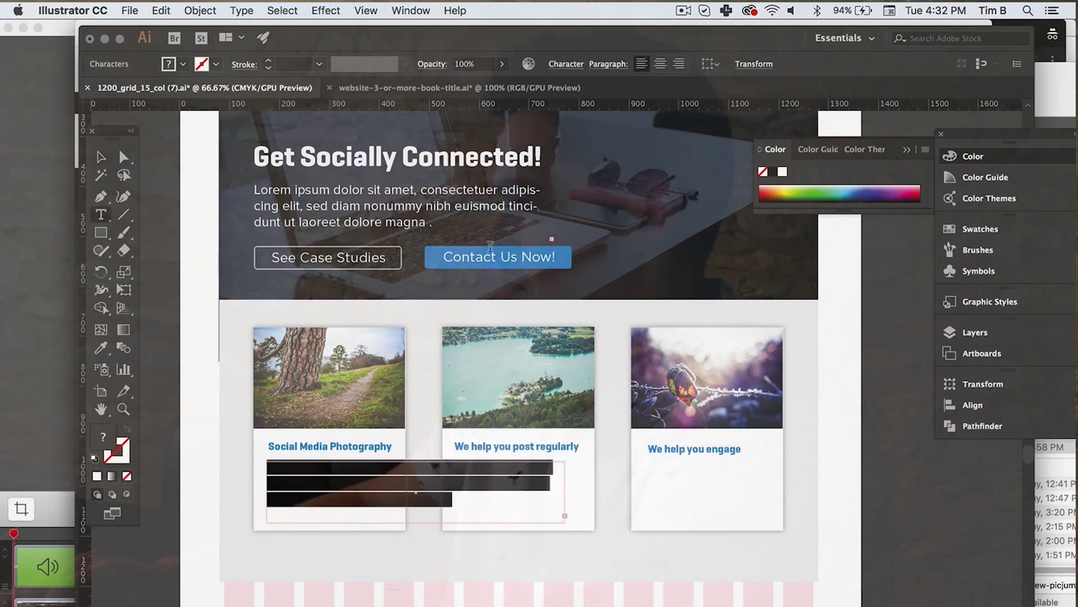
{"action": "left_click", "coordinate": [566, 64]}
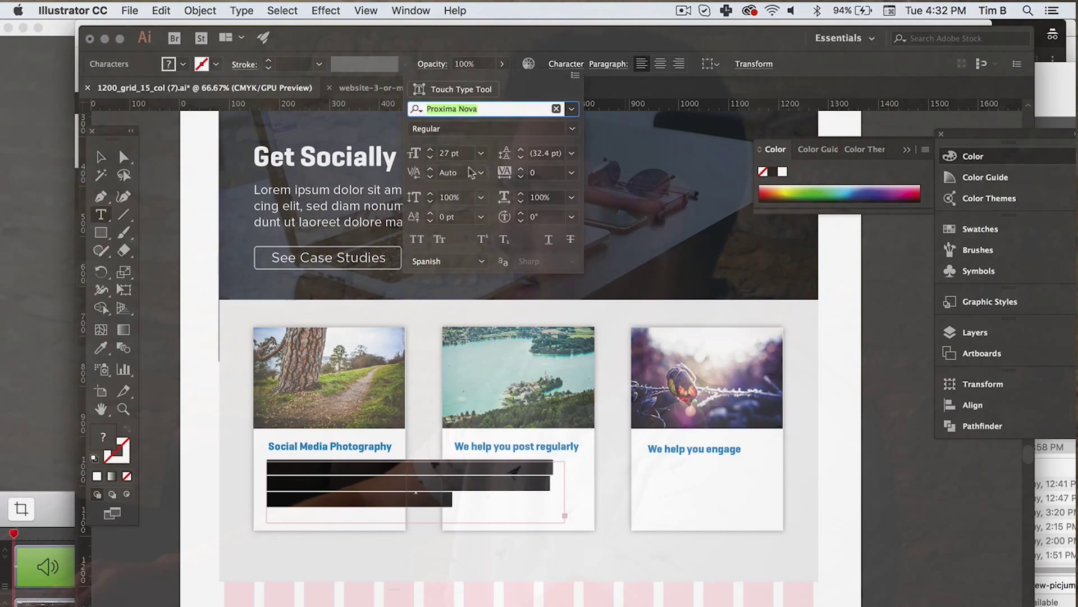
{"action": "double_click", "coordinate": [110, 434]}
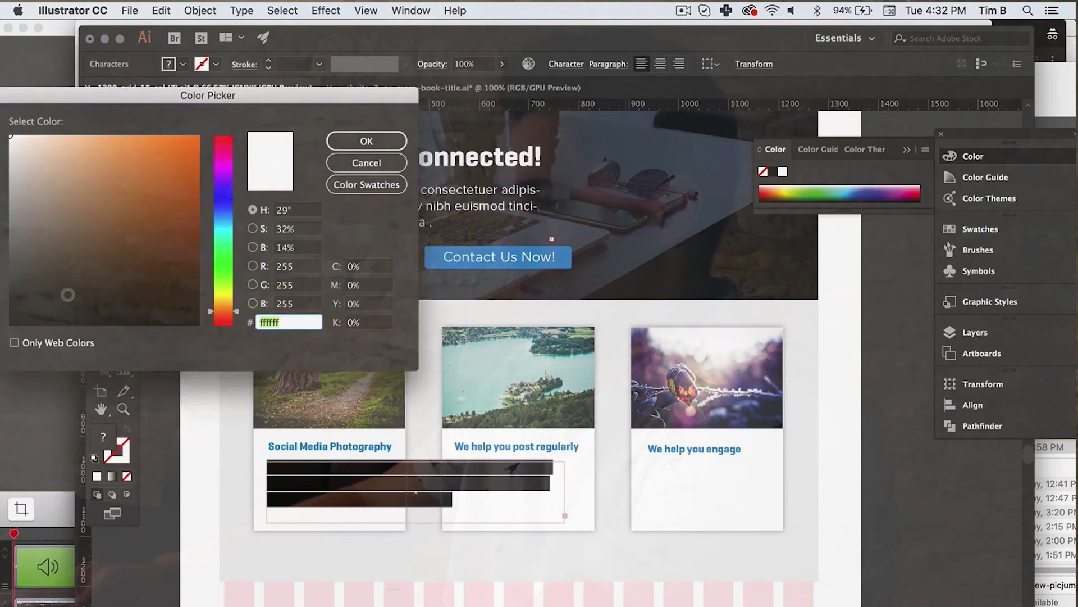
{"action": "type", "text": "474747"}
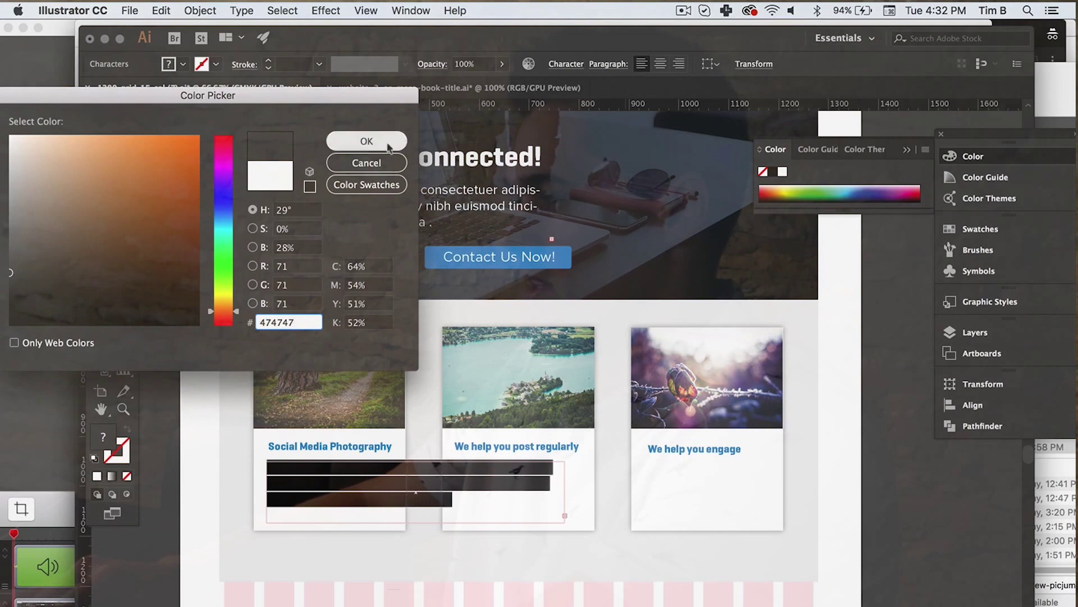
{"action": "left_click", "coordinate": [388, 147]}
Set the card paragraph to 20 pt and delete the leftover larger-font text
{"action": "left_click", "coordinate": [565, 64]}
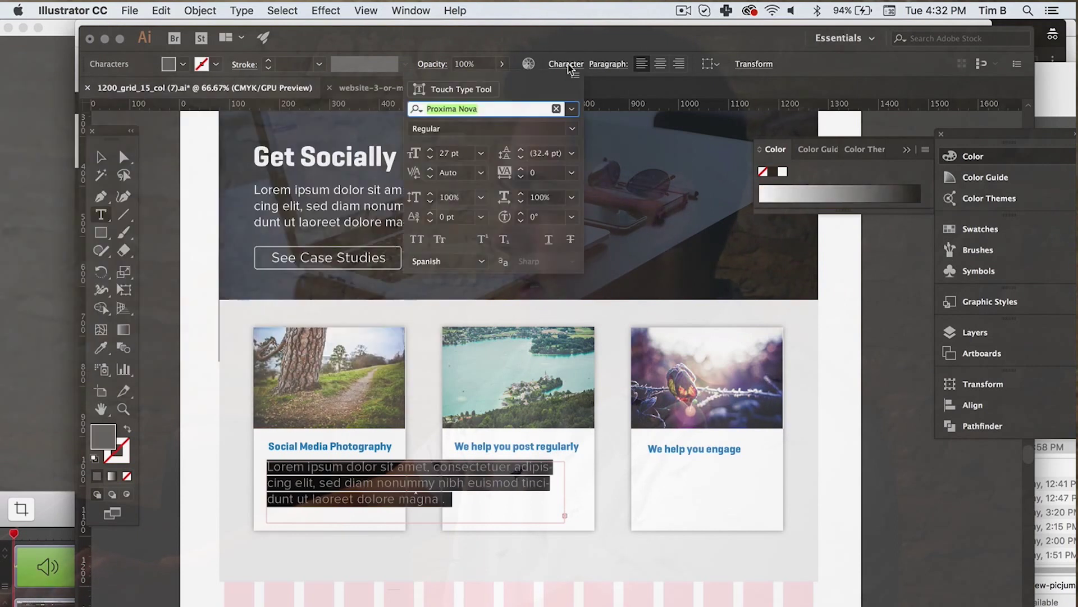
{"action": "left_click", "coordinate": [448, 153]}
{"action": "type", "text": "20"}
{"action": "key", "text": "Return"}
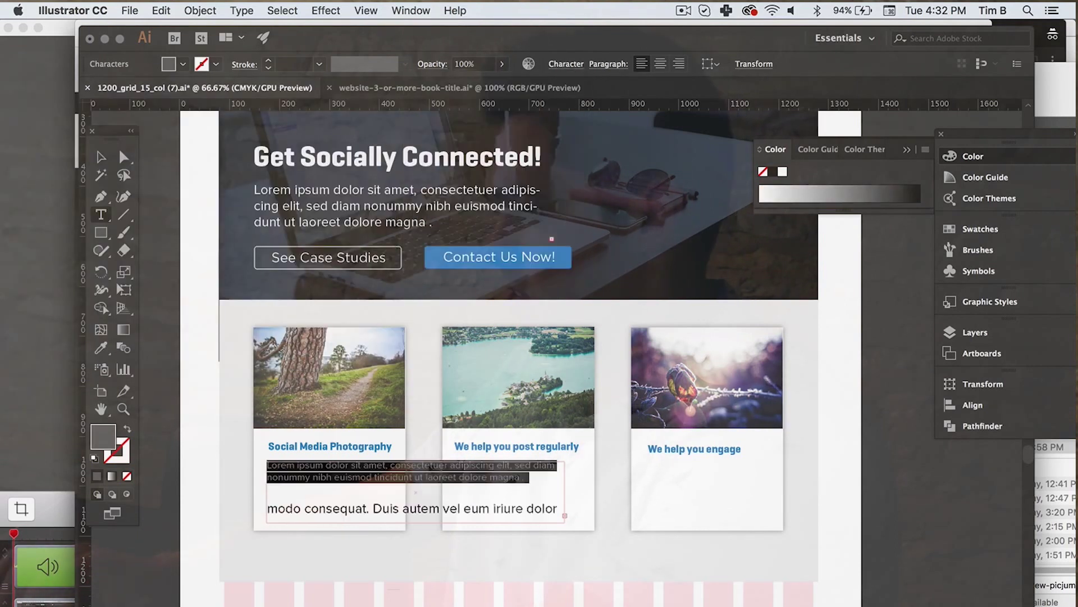
{"action": "left_click", "coordinate": [524, 477]}
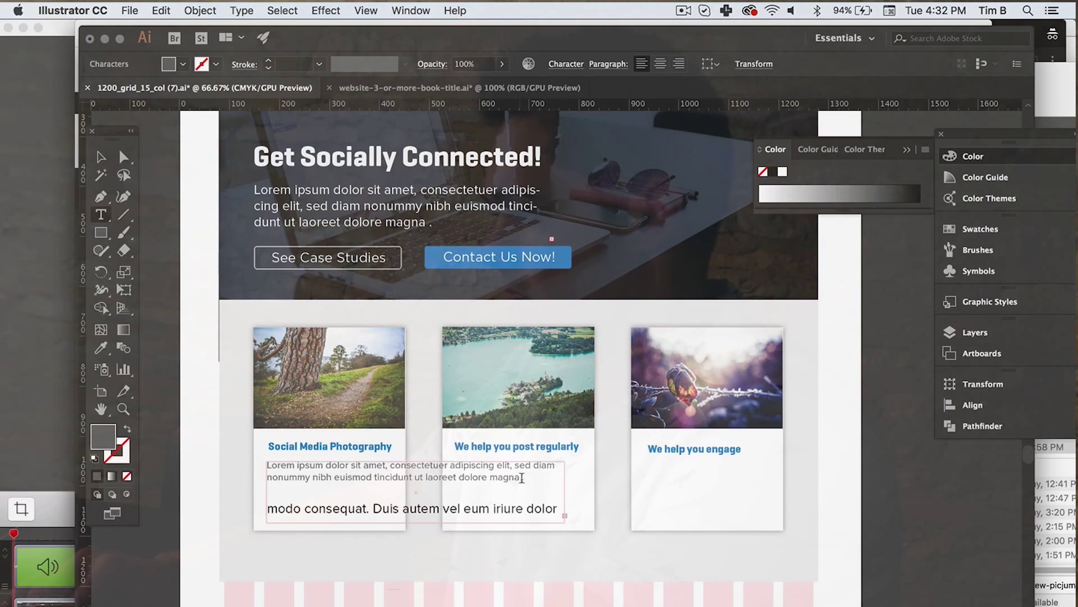
{"action": "key", "text": "shift+Down"}
{"action": "key", "text": "BackSpace"}
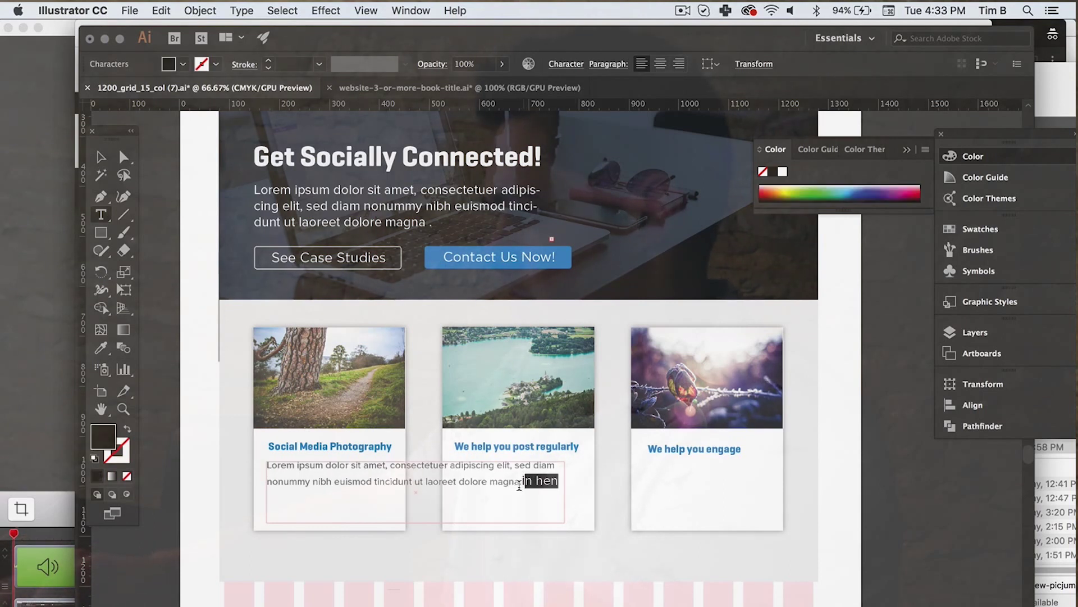
{"action": "key", "text": "BackSpace"}
Narrow the text frame to the first card and end the text at 'nibh.'
{"action": "left_click", "coordinate": [101, 162]}
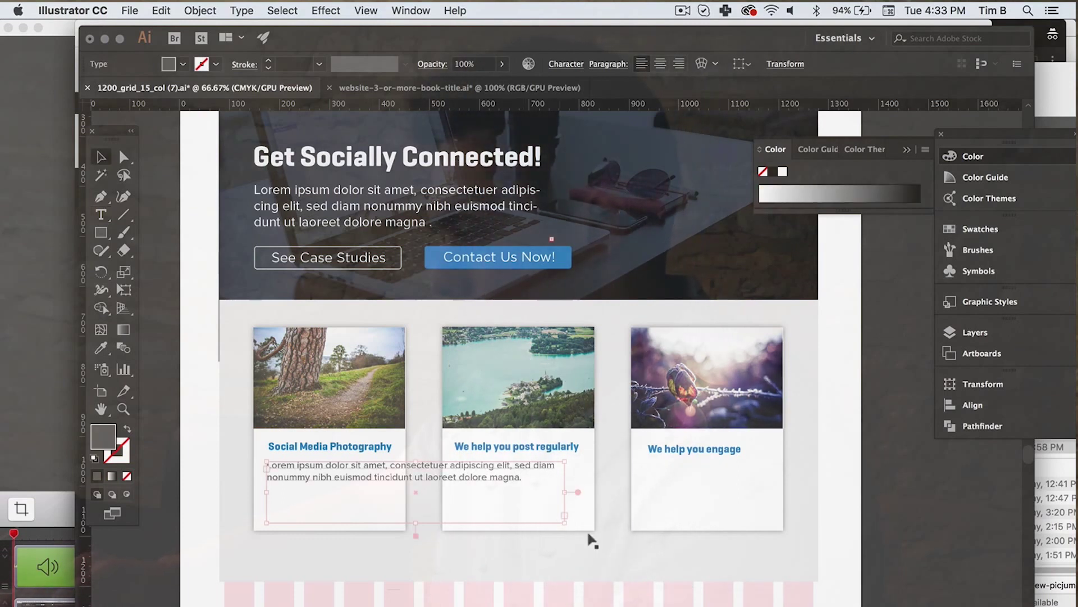
{"action": "left_click_drag", "start_coordinate": [563, 492], "coordinate": [417, 546]}
{"action": "double_click", "coordinate": [362, 481]}
{"action": "key", "text": "BackSpace"}
{"action": "type", "text": "."}
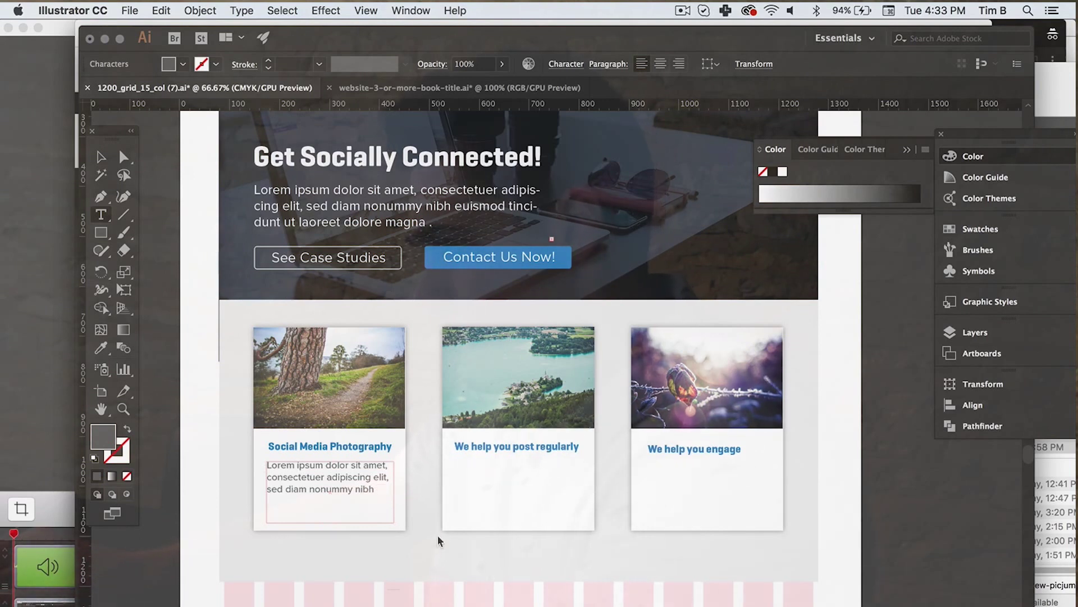
{"action": "left_click", "coordinate": [101, 157]}
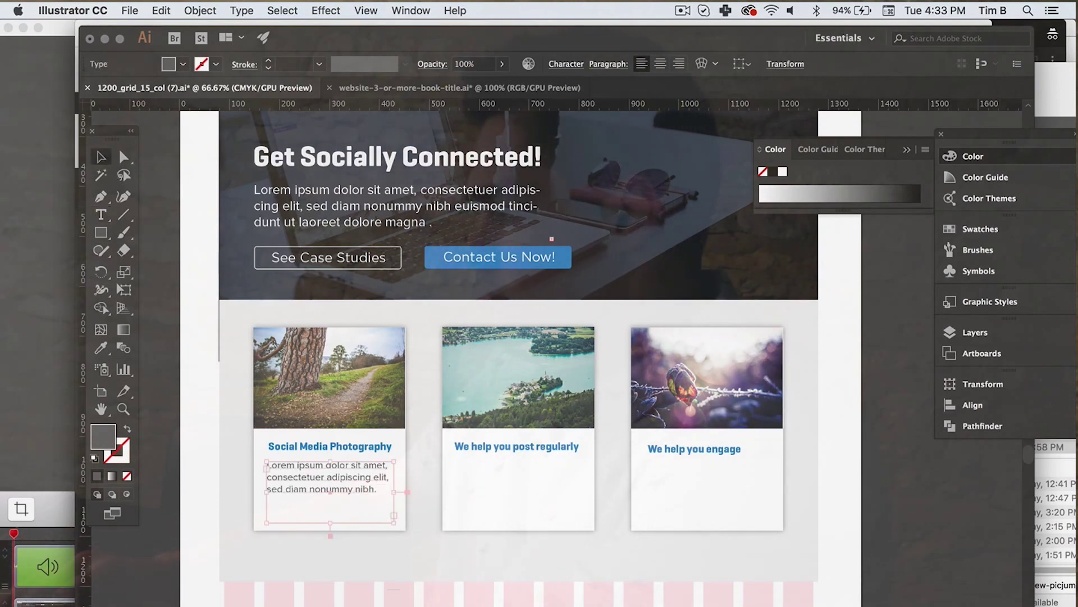
{"action": "left_click", "coordinate": [914, 578]}
{"action": "left_click", "coordinate": [351, 444]}
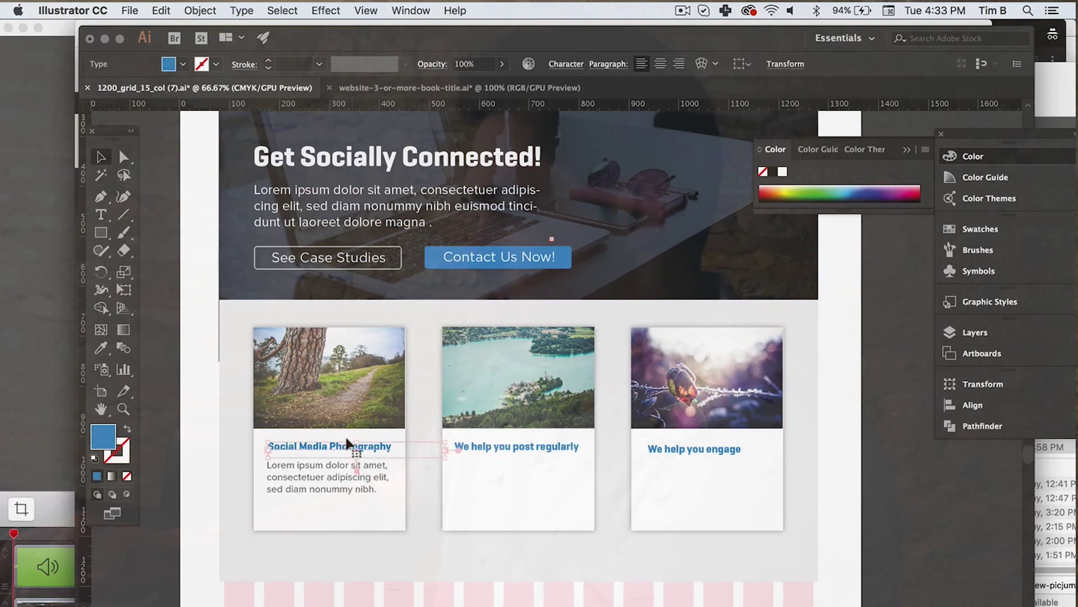
{"action": "left_click", "coordinate": [808, 570]}
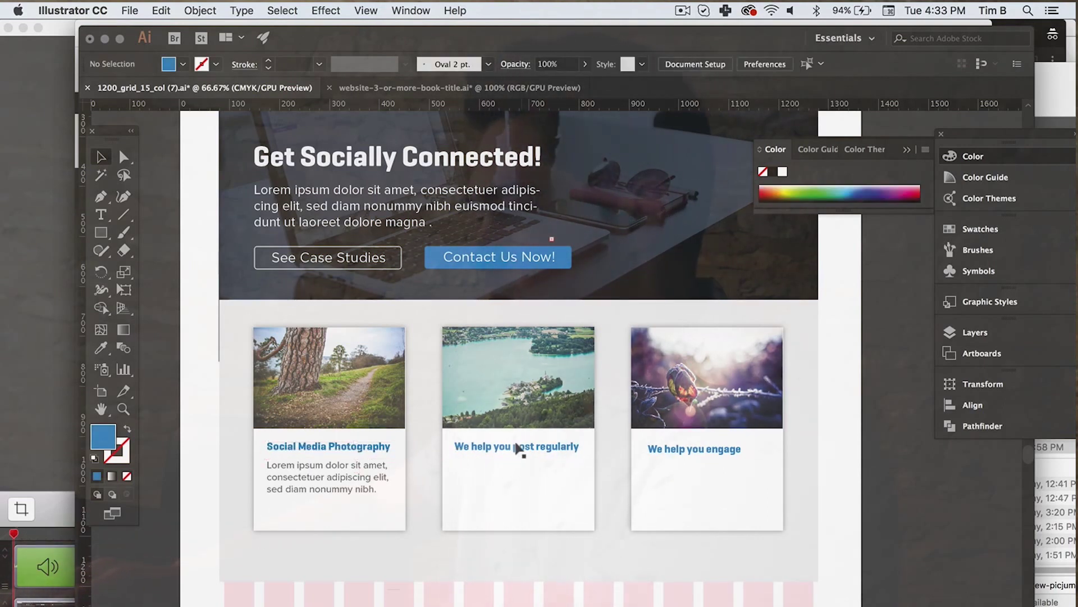
Draw a horizontal line across the first card
{"action": "scroll", "coordinate": [510, 453], "scroll_direction": "left", "scroll_amount": 5}
{"action": "scroll", "coordinate": [510, 452], "scroll_direction": "down", "scroll_amount": 2}
{"action": "scroll", "coordinate": [373, 480], "scroll_direction": "down", "scroll_amount": 3}
{"action": "scroll", "coordinate": [373, 481], "scroll_direction": "left", "scroll_amount": 1}
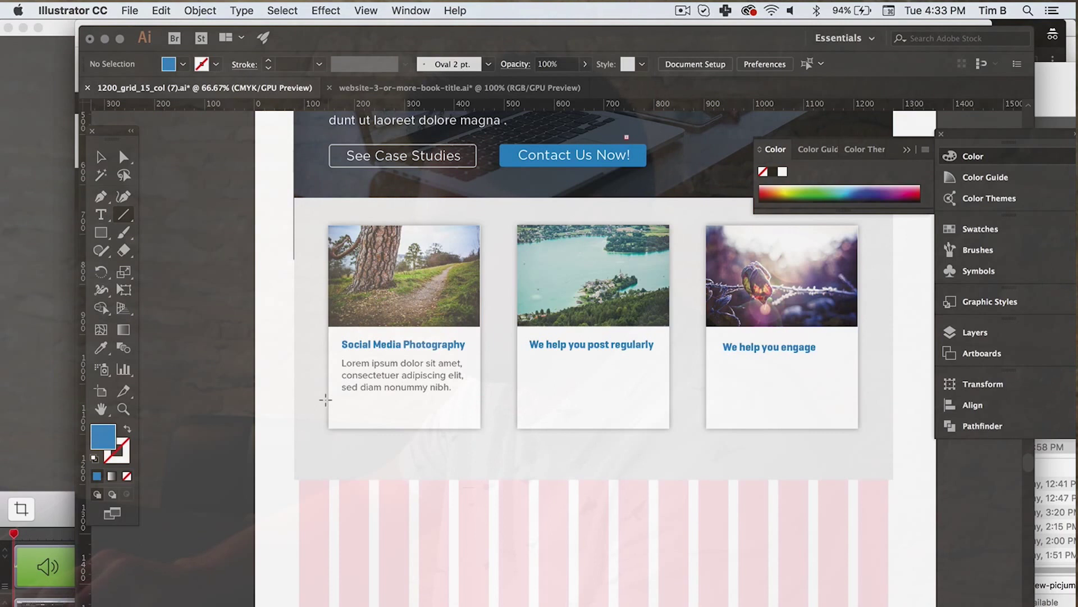
{"action": "left_click_drag", "start_coordinate": [325, 400], "coordinate": [479, 406]}
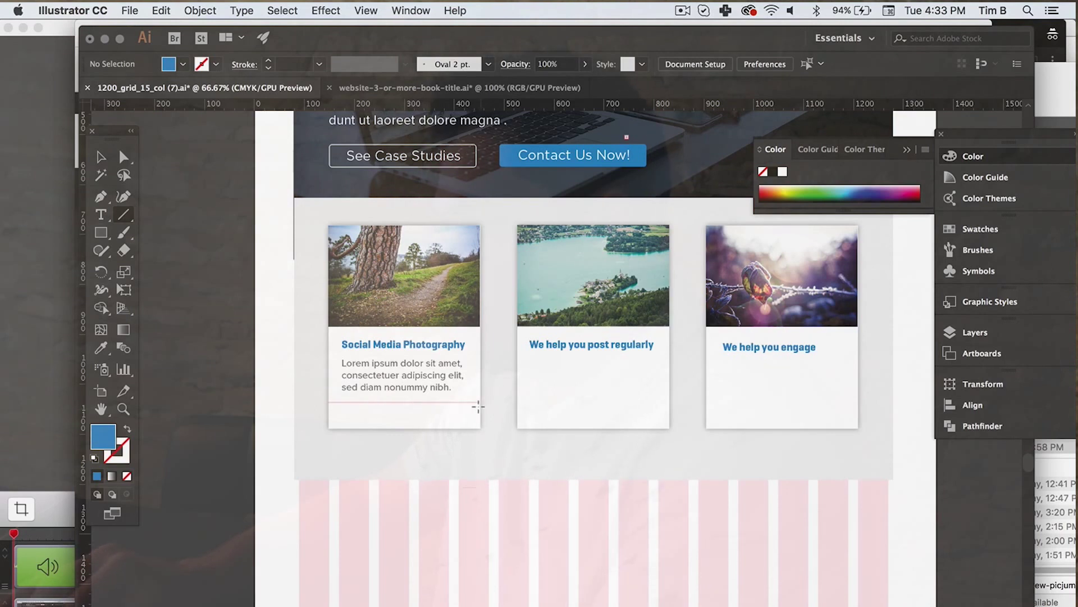
{"action": "left_click_drag", "start_coordinate": [479, 406], "coordinate": [479, 406]}
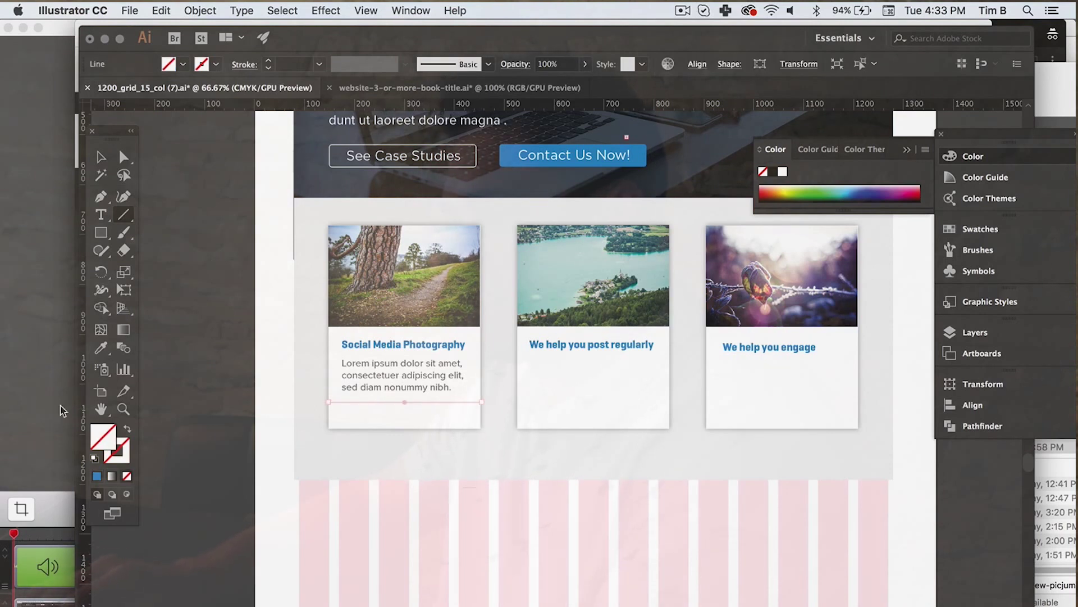
Draw a rectangle across the bottom strip of the first card
{"action": "scroll", "coordinate": [479, 534], "scroll_direction": "down", "scroll_amount": 4}
{"action": "scroll", "coordinate": [479, 534], "scroll_direction": "up", "scroll_amount": 6}
{"action": "scroll", "coordinate": [480, 534], "scroll_direction": "right", "scroll_amount": 1}
{"action": "left_click", "coordinate": [480, 537]}
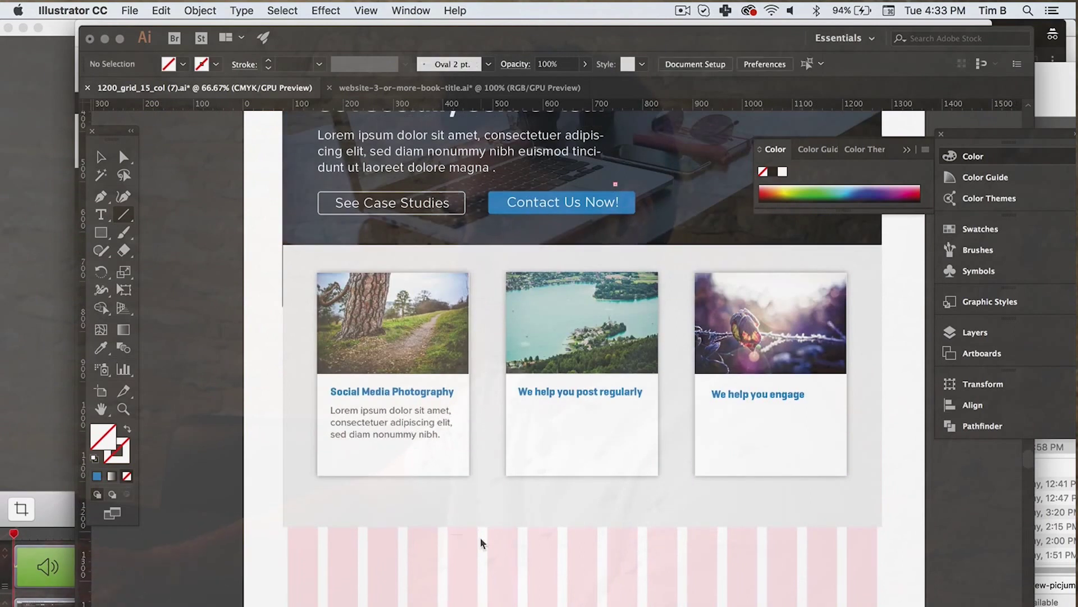
{"action": "scroll", "coordinate": [470, 436], "scroll_direction": "down", "scroll_amount": 5}
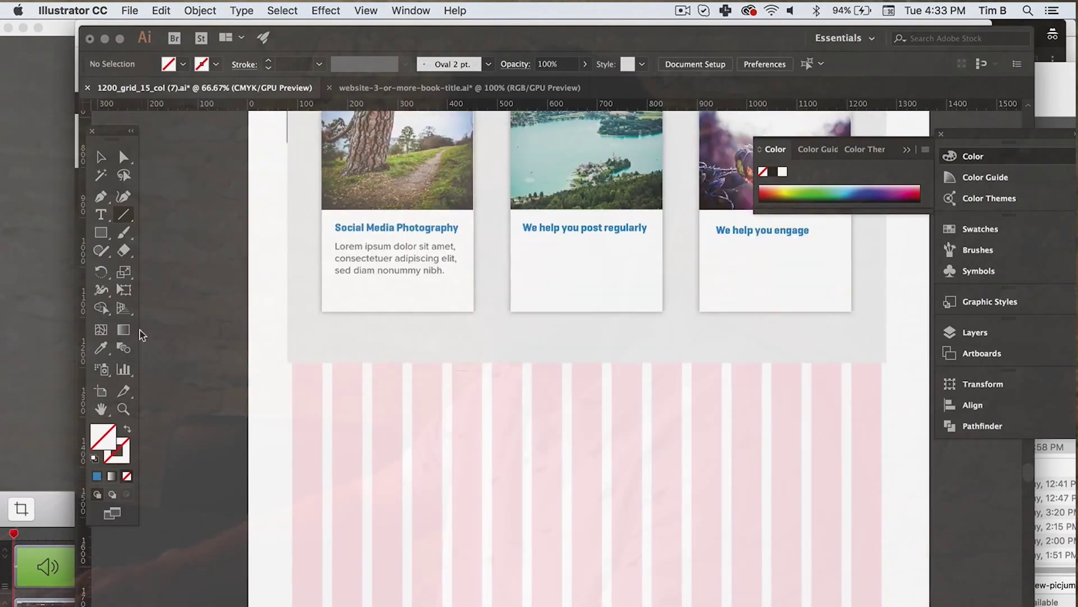
{"action": "left_click", "coordinate": [101, 231]}
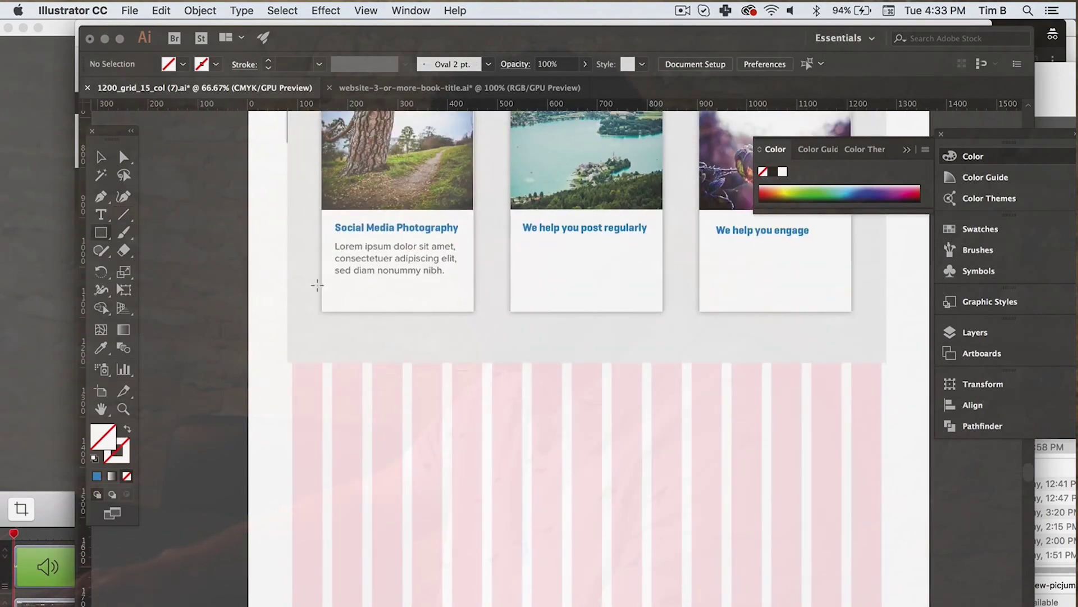
{"action": "left_click_drag", "start_coordinate": [319, 286], "coordinate": [486, 300]}
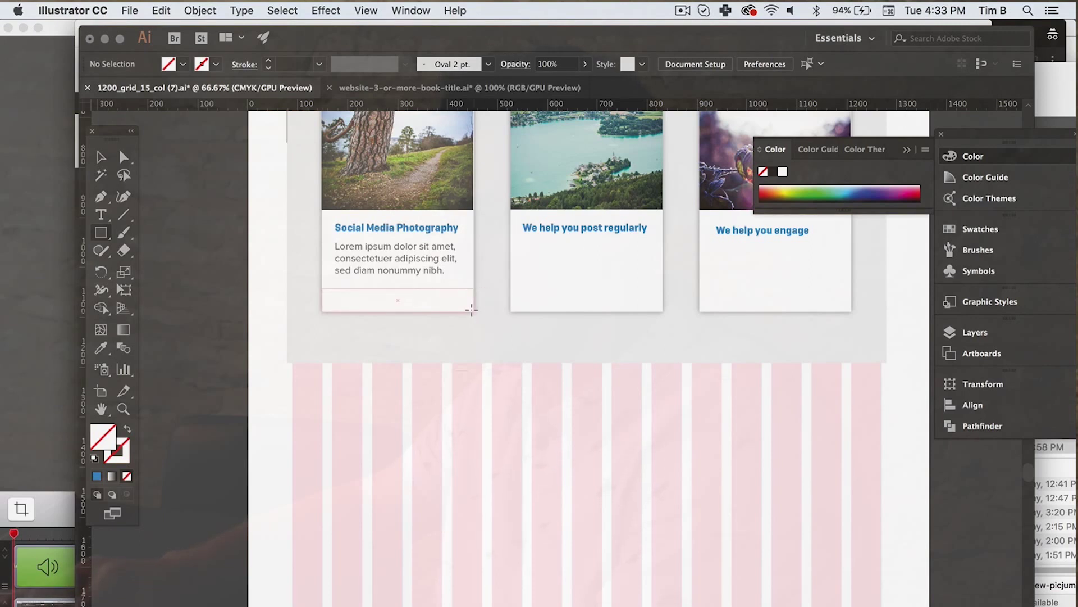
Finish the bar rectangle and fill it with the heading's blue via the Eyedropper
{"action": "left_click_drag", "start_coordinate": [471, 308], "coordinate": [475, 313]}
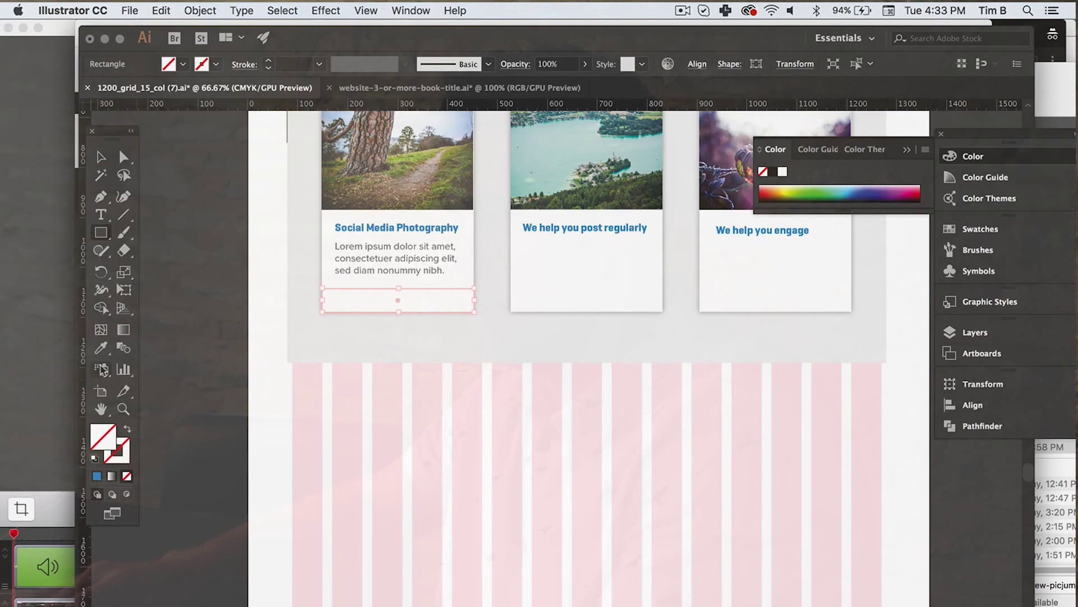
{"action": "left_click", "coordinate": [101, 348]}
{"action": "left_click", "coordinate": [368, 224]}
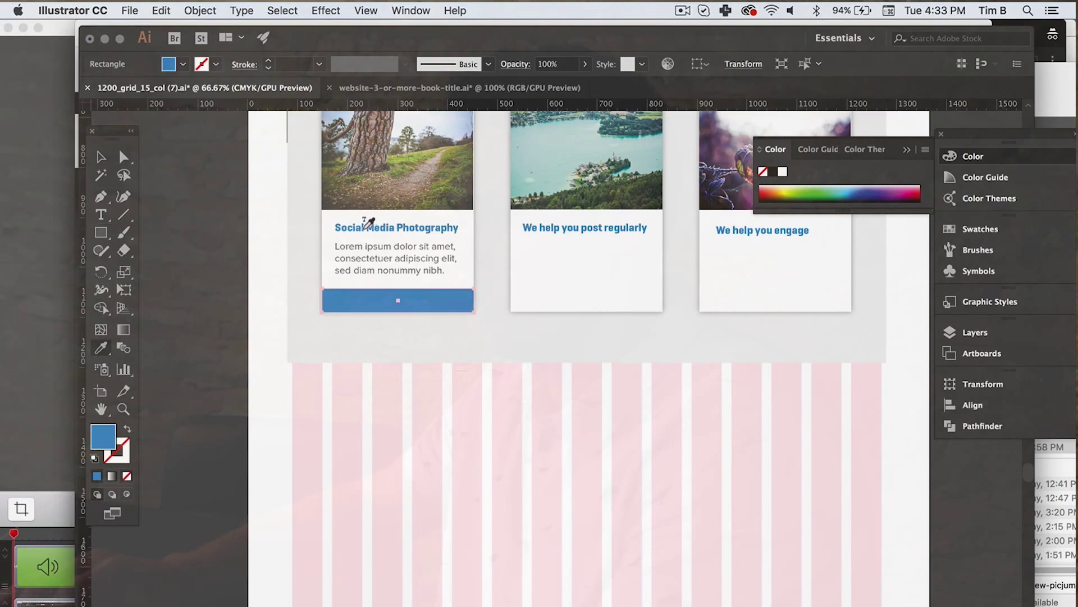
{"action": "key", "text": "v"}
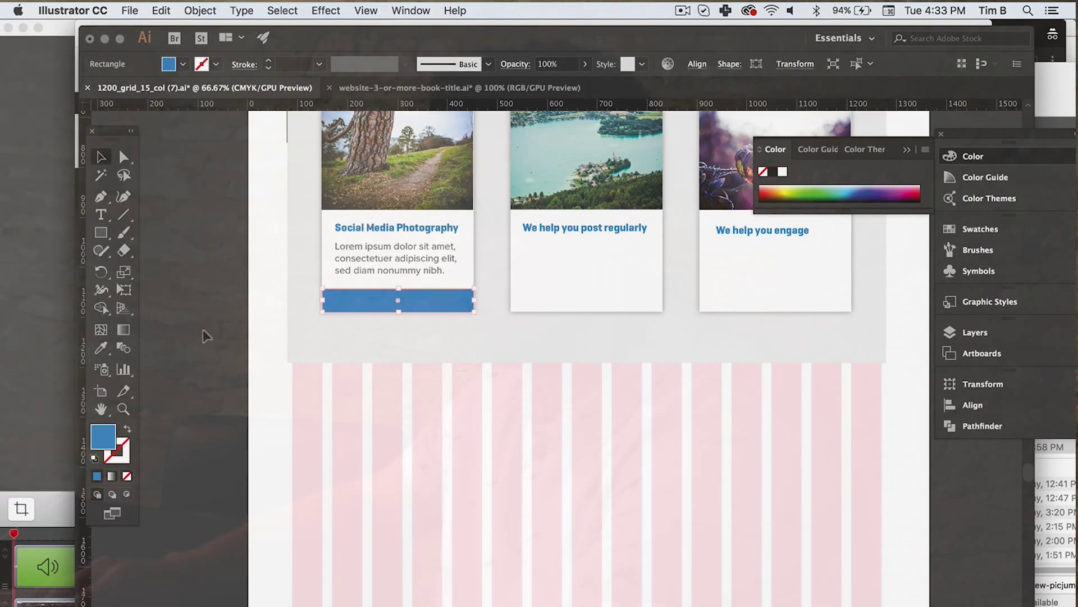
{"action": "left_click", "coordinate": [315, 332]}
Place copies of the blue bar at the bottoms of the second and third cards
{"action": "scroll", "coordinate": [359, 365], "scroll_direction": "up", "scroll_amount": 3}
{"action": "left_click", "coordinate": [405, 405]}
{"action": "left_click_drag", "start_coordinate": [405, 406], "coordinate": [568, 448]}
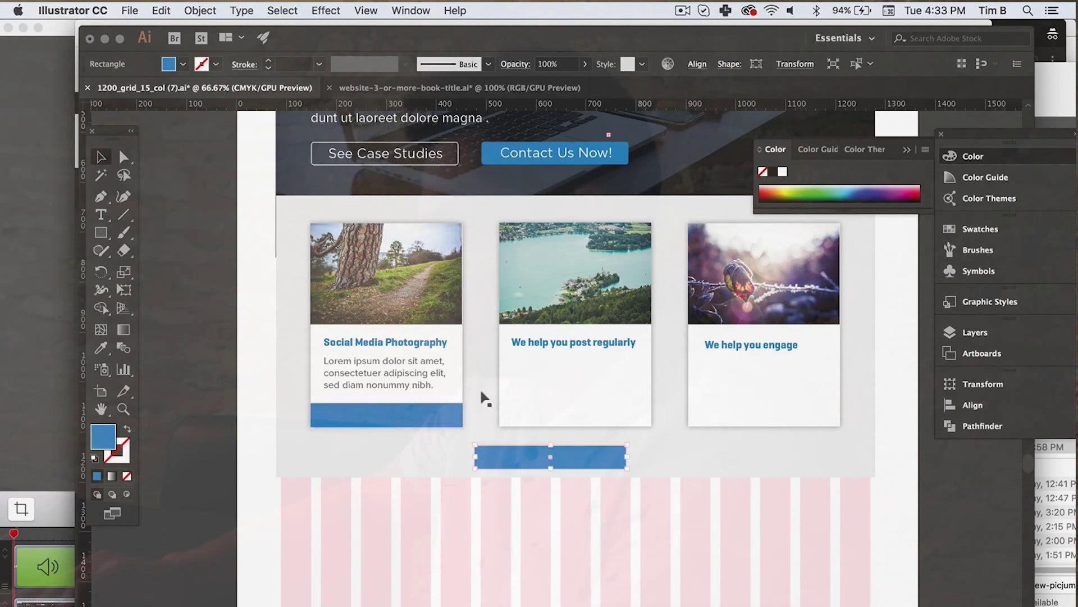
{"action": "left_click_drag", "start_coordinate": [499, 457], "coordinate": [520, 410]}
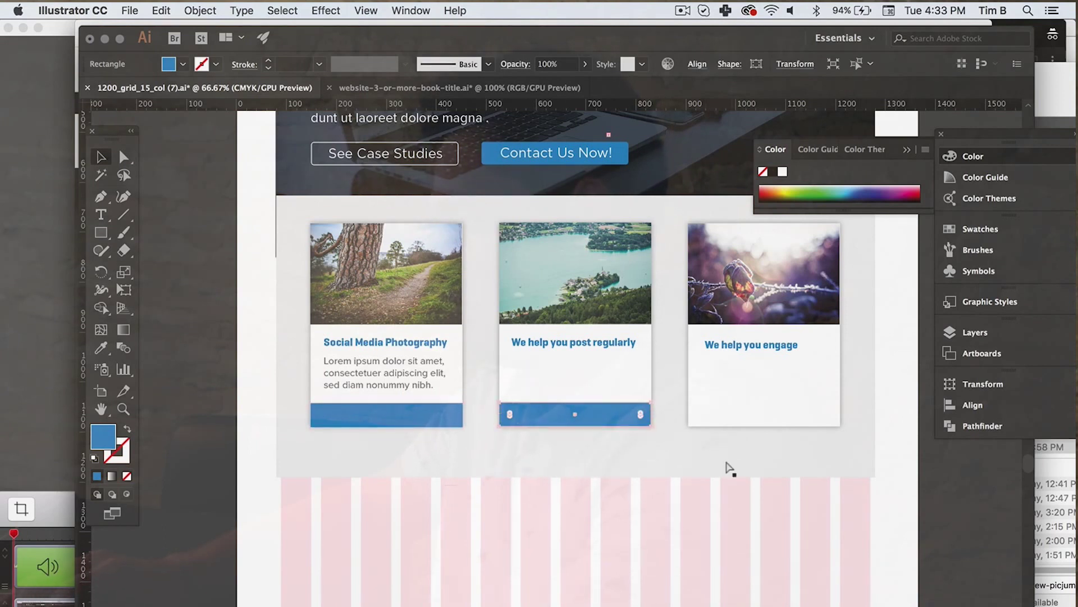
{"action": "left_click", "coordinate": [581, 449]}
{"action": "left_click_drag", "start_coordinate": [501, 460], "coordinate": [711, 418]}
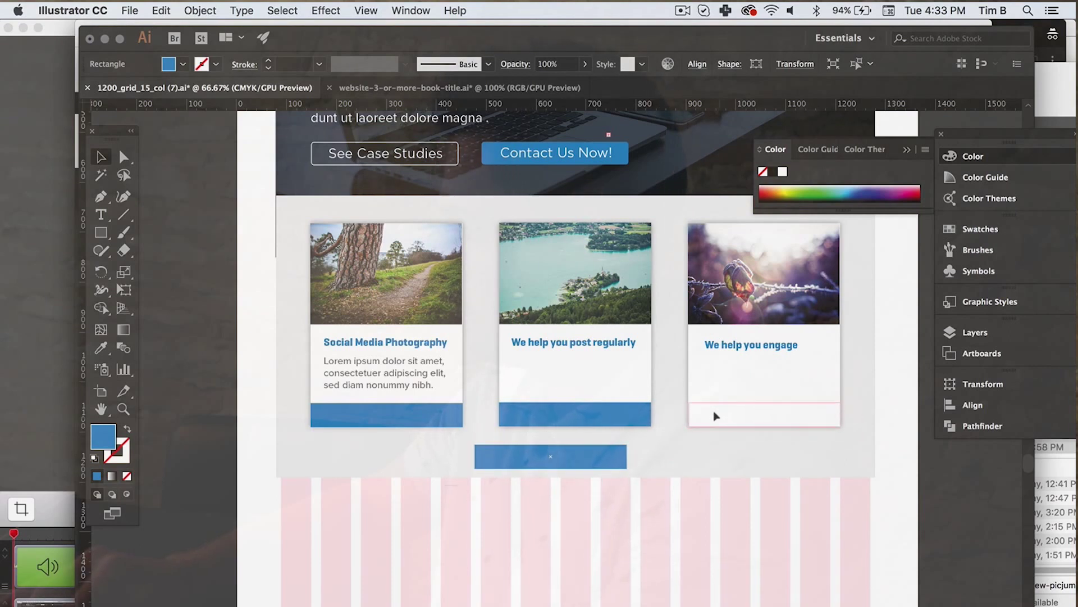
{"action": "left_click_drag", "start_coordinate": [715, 416], "coordinate": [716, 417]}
{"action": "left_click", "coordinate": [966, 514]}
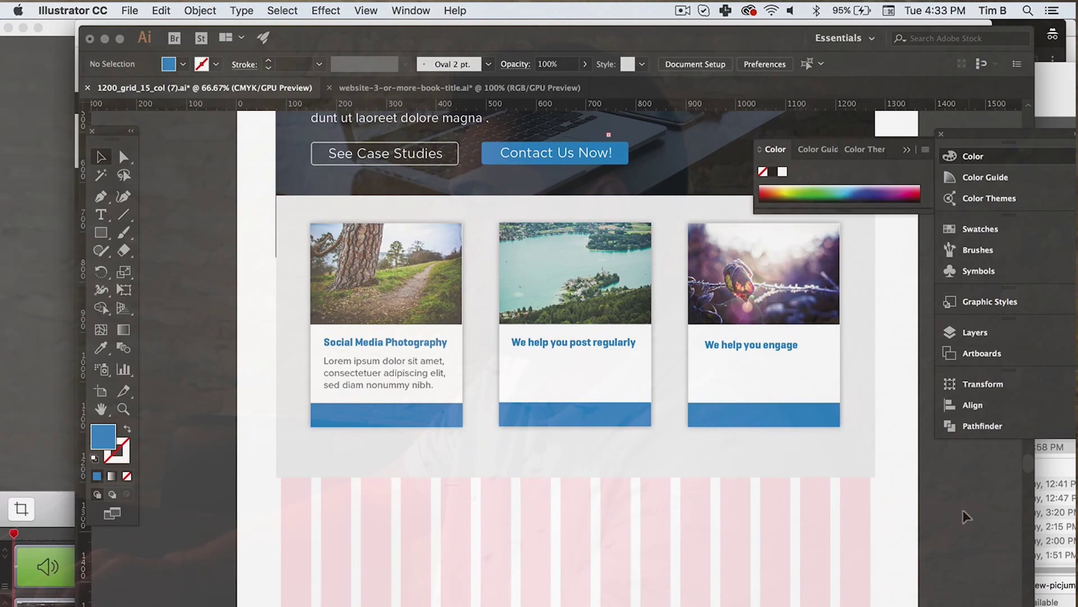
{"action": "left_click", "coordinate": [328, 358]}
Alt-drag copies of the first card's three-line body text into the second and third cards
{"action": "left_click_drag", "start_coordinate": [355, 373], "coordinate": [544, 373]}
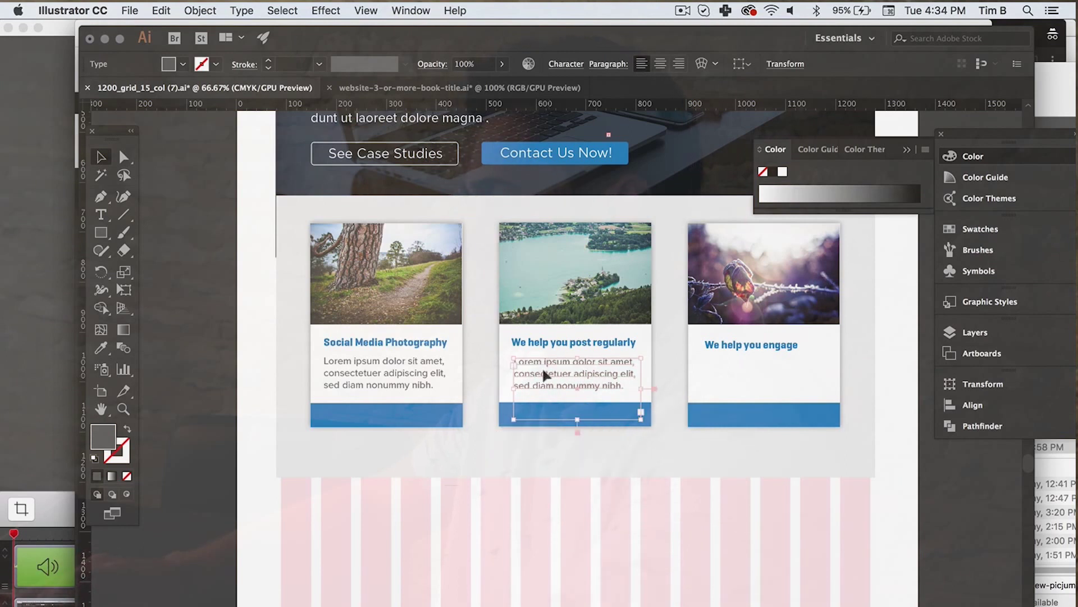
{"action": "left_click_drag", "start_coordinate": [554, 433], "coordinate": [774, 372]}
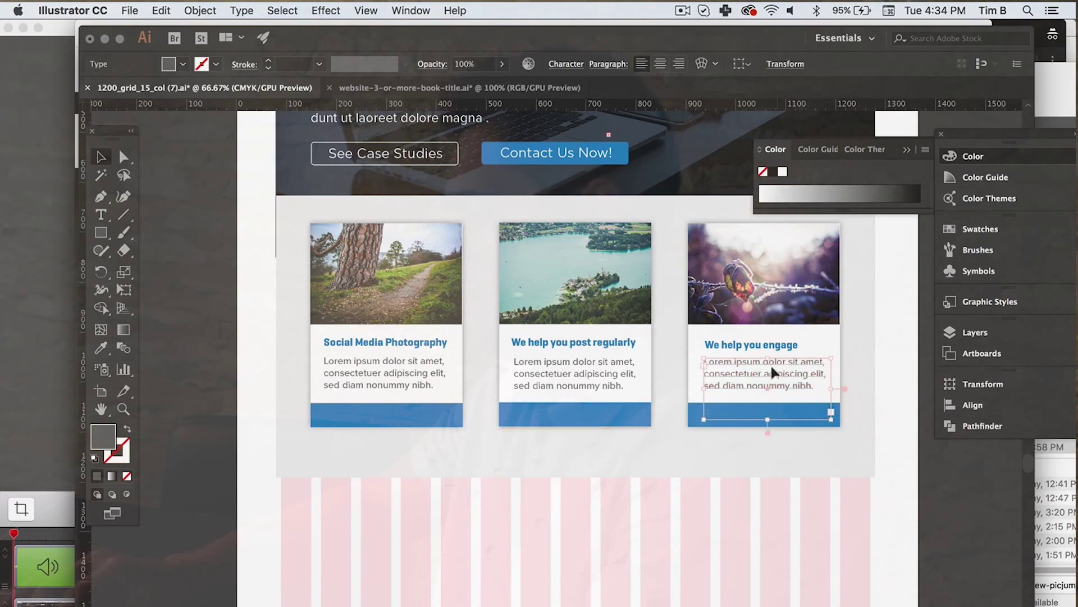
{"action": "left_click", "coordinate": [920, 467]}
{"action": "scroll", "coordinate": [750, 399], "scroll_direction": "left", "scroll_amount": 2}
{"action": "scroll", "coordinate": [750, 399], "scroll_direction": "up", "scroll_amount": 1}
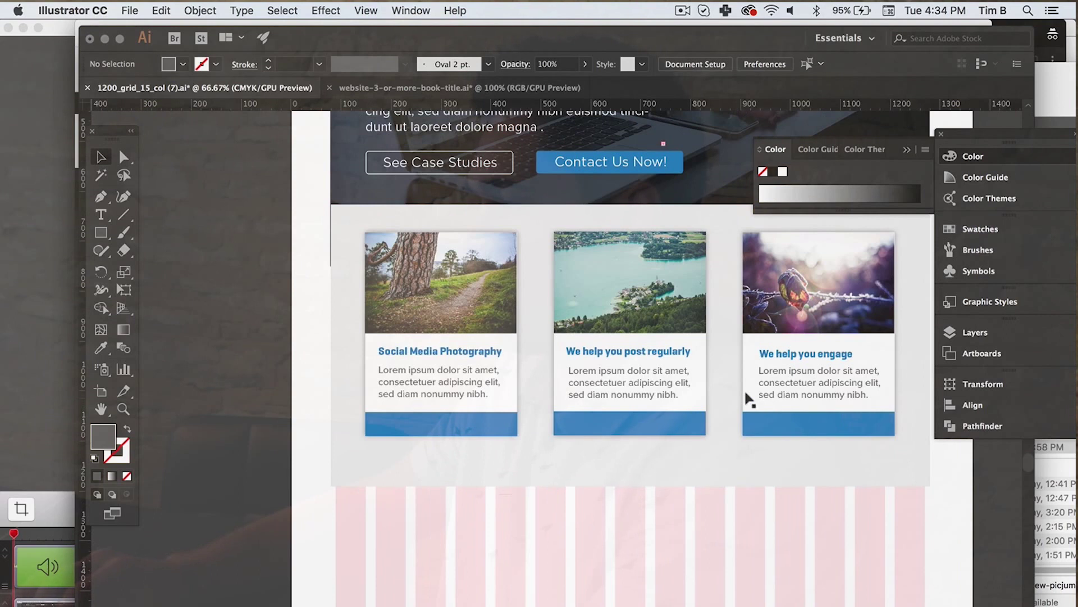
Open the fill Color Picker for the new text on the first card's blue bar
{"action": "left_click", "coordinate": [444, 371]}
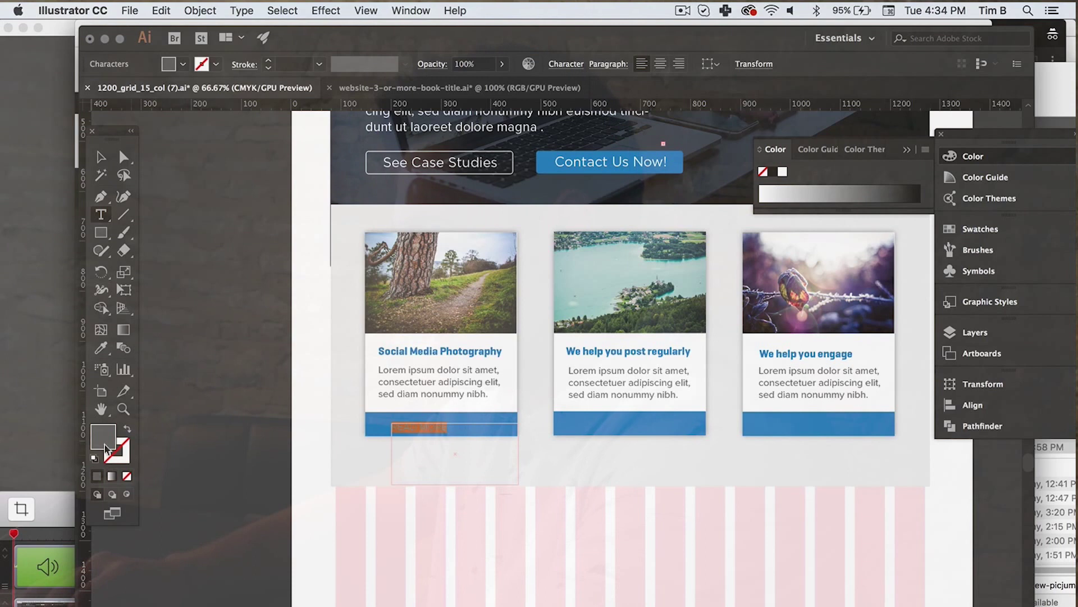
{"action": "double_click", "coordinate": [104, 438]}
Make the READ MORE text white and centre it on the first card's blue bar
{"action": "left_click", "coordinate": [10, 136]}
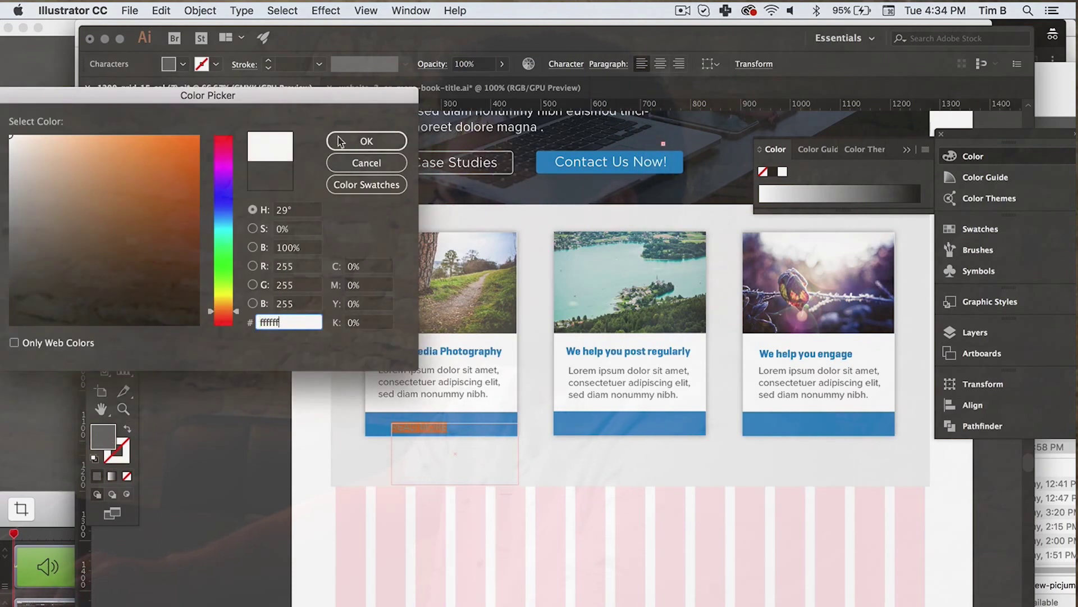
{"action": "left_click", "coordinate": [341, 141]}
{"action": "left_click", "coordinate": [101, 157]}
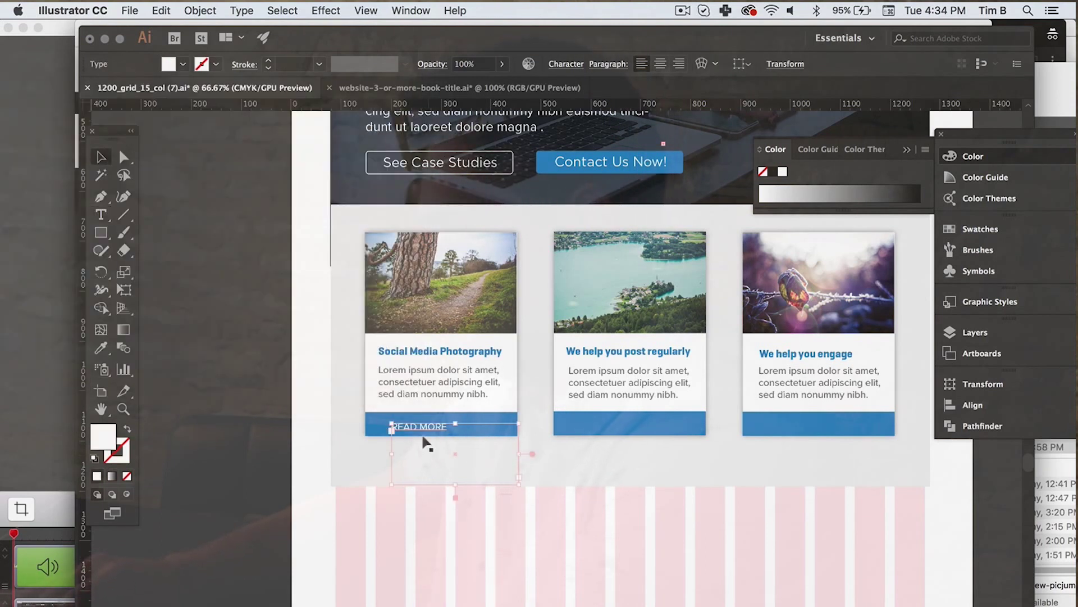
{"action": "left_click_drag", "start_coordinate": [436, 422], "coordinate": [514, 435]}
Place READ MORE copies on the second and third cards' blue bars
{"action": "left_click_drag", "start_coordinate": [631, 419], "coordinate": [617, 427]}
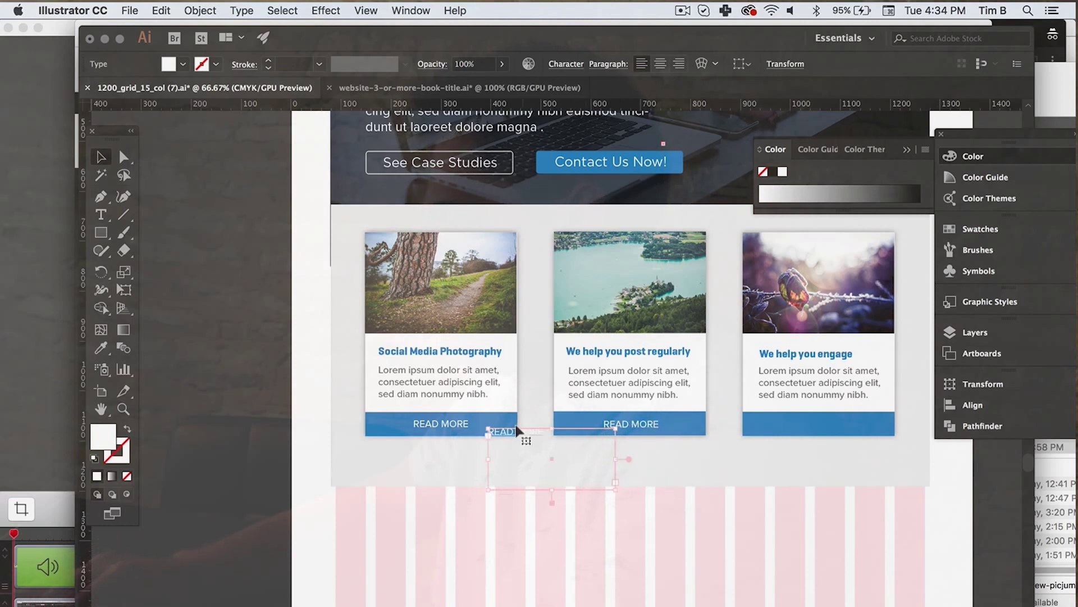
{"action": "left_click_drag", "start_coordinate": [759, 422], "coordinate": [819, 419]}
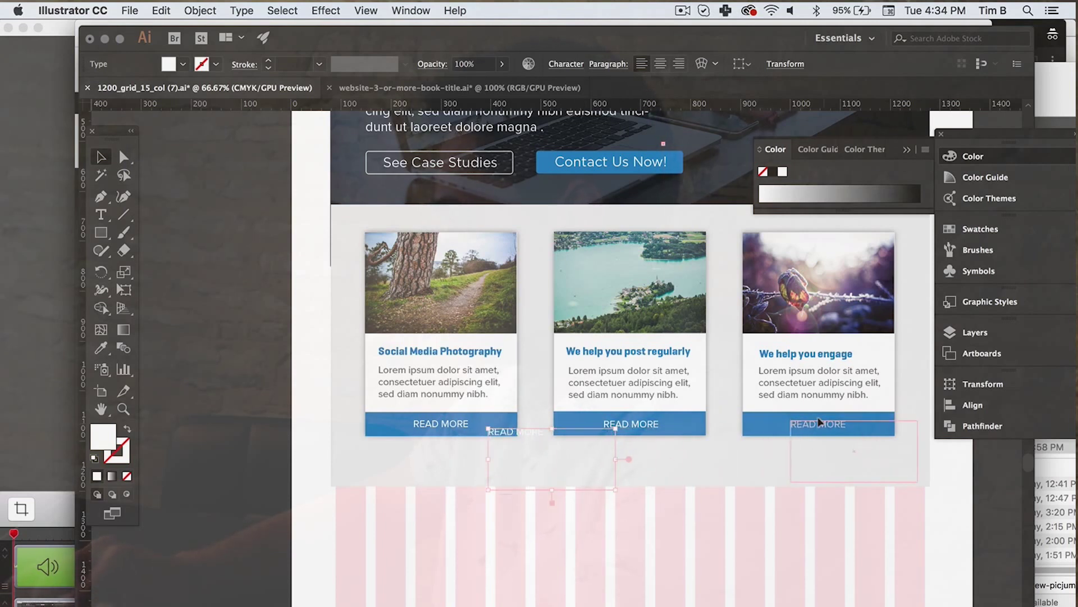
{"action": "left_click_drag", "start_coordinate": [818, 421], "coordinate": [794, 425]}
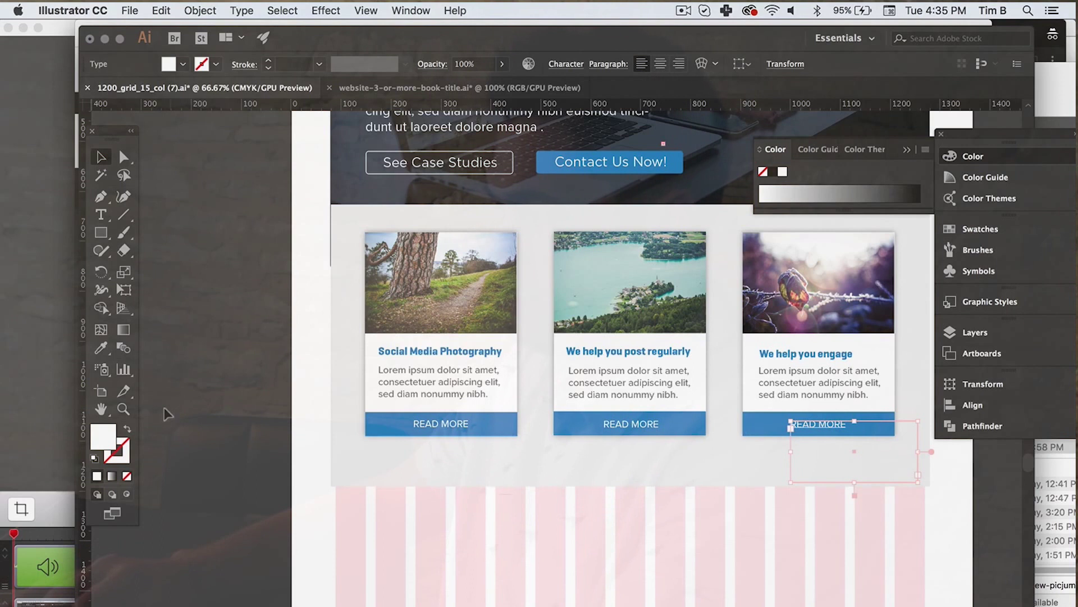
{"action": "left_click", "coordinate": [187, 414]}
{"action": "scroll", "coordinate": [273, 417], "scroll_direction": "right", "scroll_amount": 5}
{"action": "scroll", "coordinate": [272, 416], "scroll_direction": "left", "scroll_amount": 3}
{"action": "scroll", "coordinate": [272, 416], "scroll_direction": "up", "scroll_amount": 2}
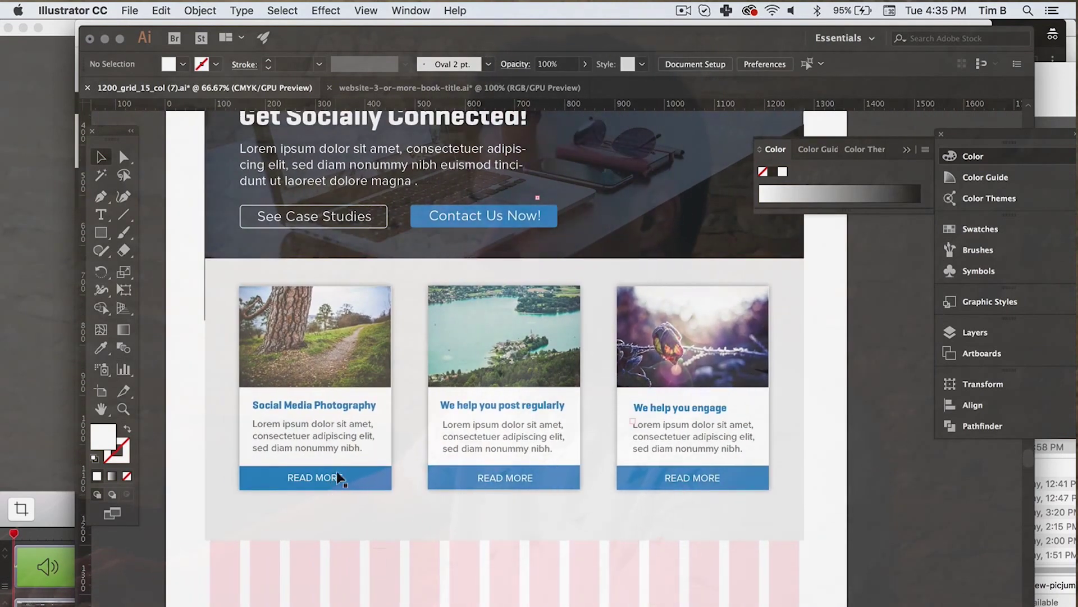
Fill the third card's READ MORE bar with the darker blue 1c74a0
{"action": "left_click", "coordinate": [632, 476]}
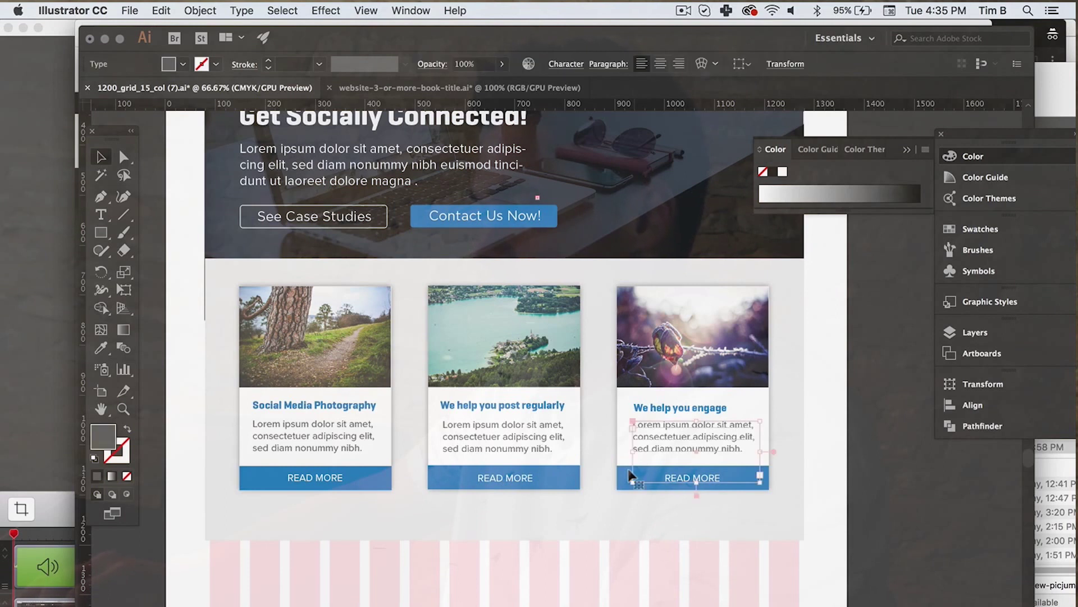
{"action": "left_click", "coordinate": [616, 478]}
{"action": "double_click", "coordinate": [115, 445]}
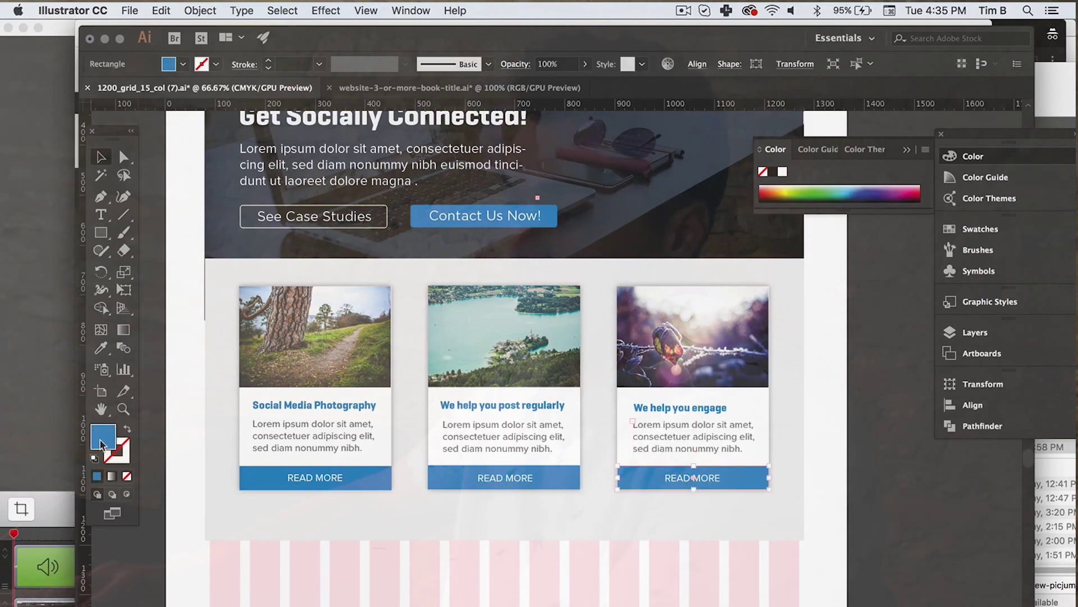
{"action": "key", "text": "super+v"}
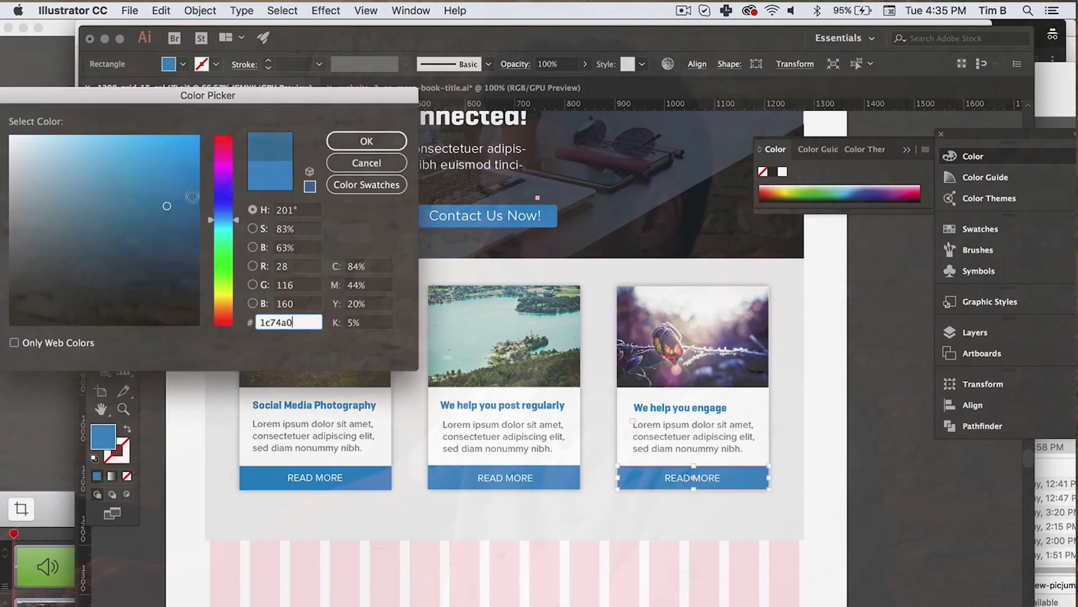
{"action": "left_click", "coordinate": [373, 142]}
{"action": "left_click", "coordinate": [954, 544]}
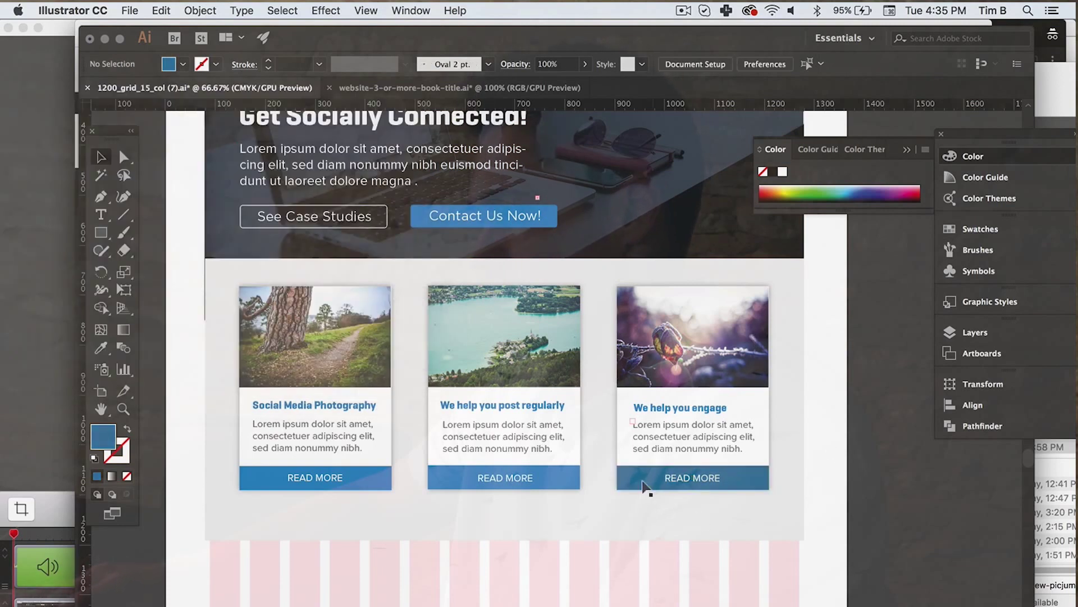
{"action": "scroll", "coordinate": [752, 427], "scroll_direction": "up", "scroll_amount": 3}
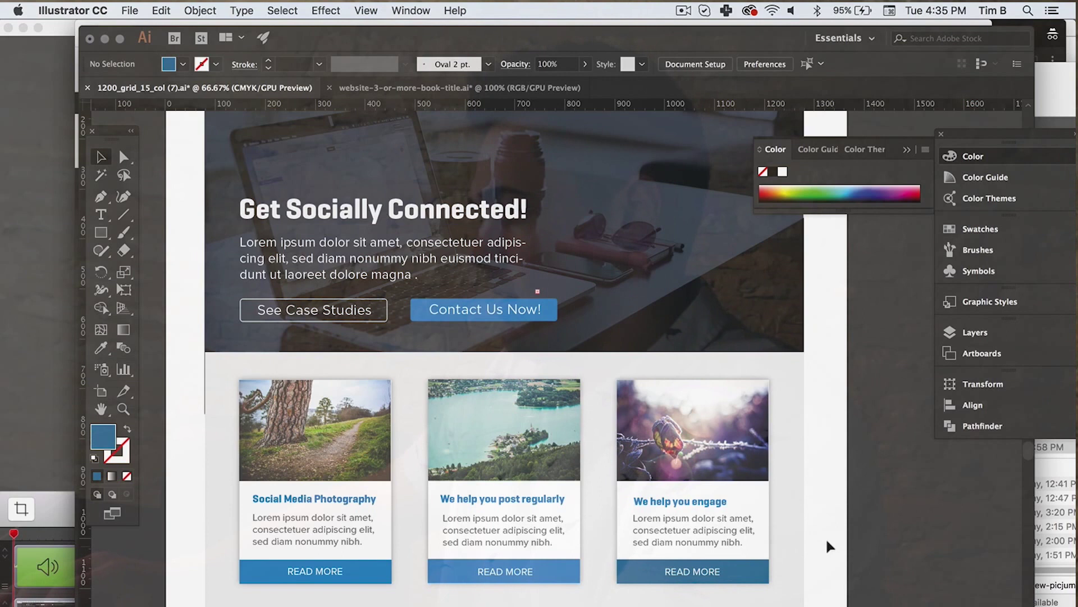
{"action": "scroll", "coordinate": [826, 536], "scroll_direction": "down", "scroll_amount": 7}
Draw a wide blue rectangle below the cards and stretch it taller over the pink grid
{"action": "scroll", "coordinate": [884, 537], "scroll_direction": "up", "scroll_amount": 2}
{"action": "scroll", "coordinate": [885, 537], "scroll_direction": "right", "scroll_amount": 1}
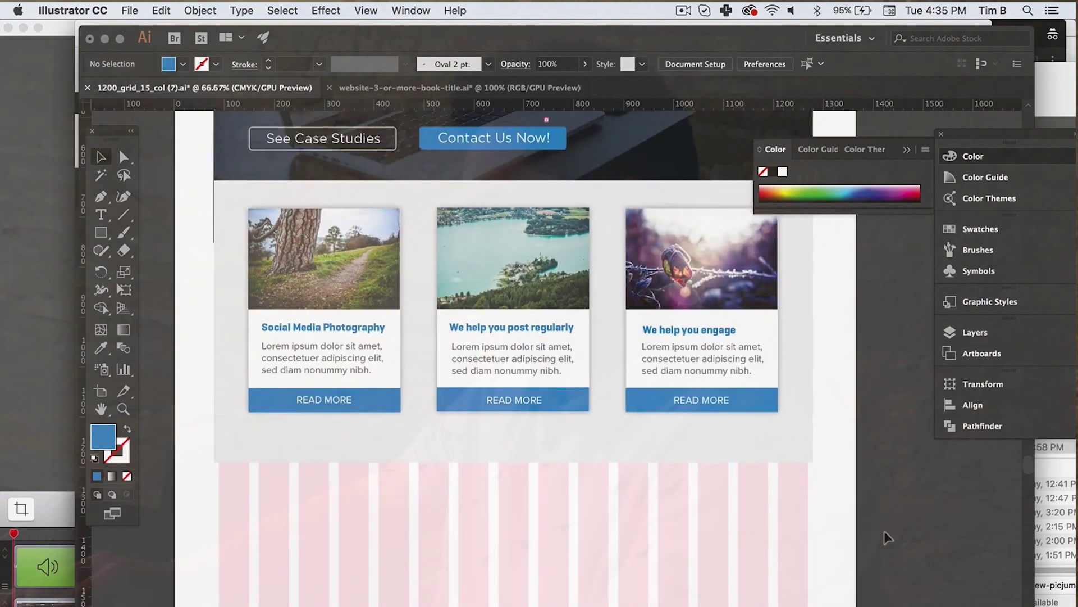
{"action": "scroll", "coordinate": [638, 483], "scroll_direction": "down", "scroll_amount": 2}
{"action": "scroll", "coordinate": [638, 483], "scroll_direction": "left", "scroll_amount": 1}
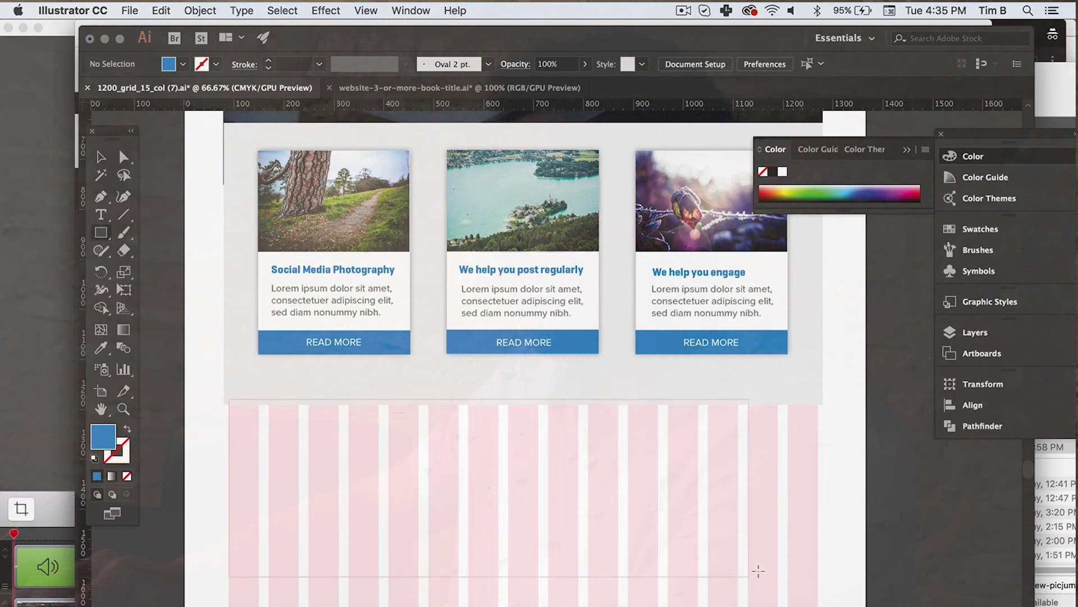
{"action": "left_click_drag", "start_coordinate": [758, 570], "coordinate": [820, 556]}
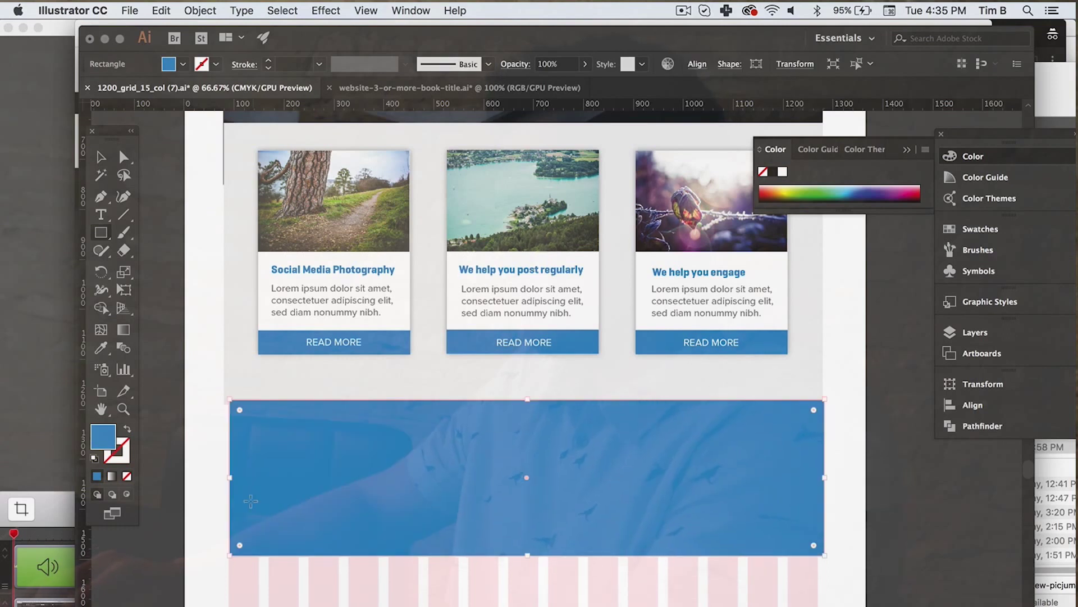
{"action": "scroll", "coordinate": [251, 500], "scroll_direction": "down", "scroll_amount": 4}
{"action": "scroll", "coordinate": [250, 501], "scroll_direction": "left", "scroll_amount": 1}
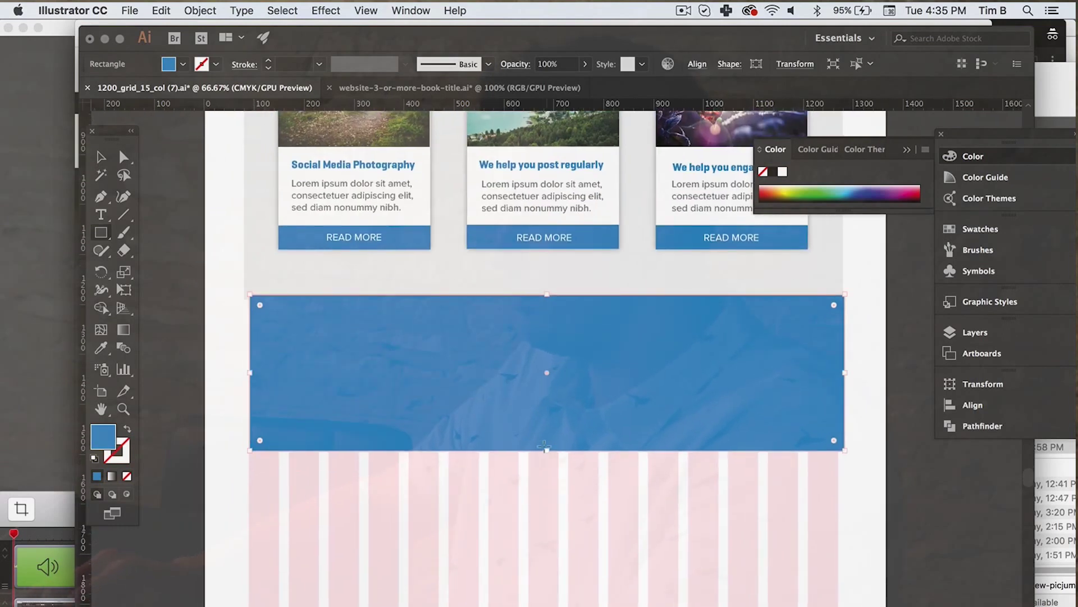
{"action": "left_click_drag", "start_coordinate": [545, 450], "coordinate": [545, 533]}
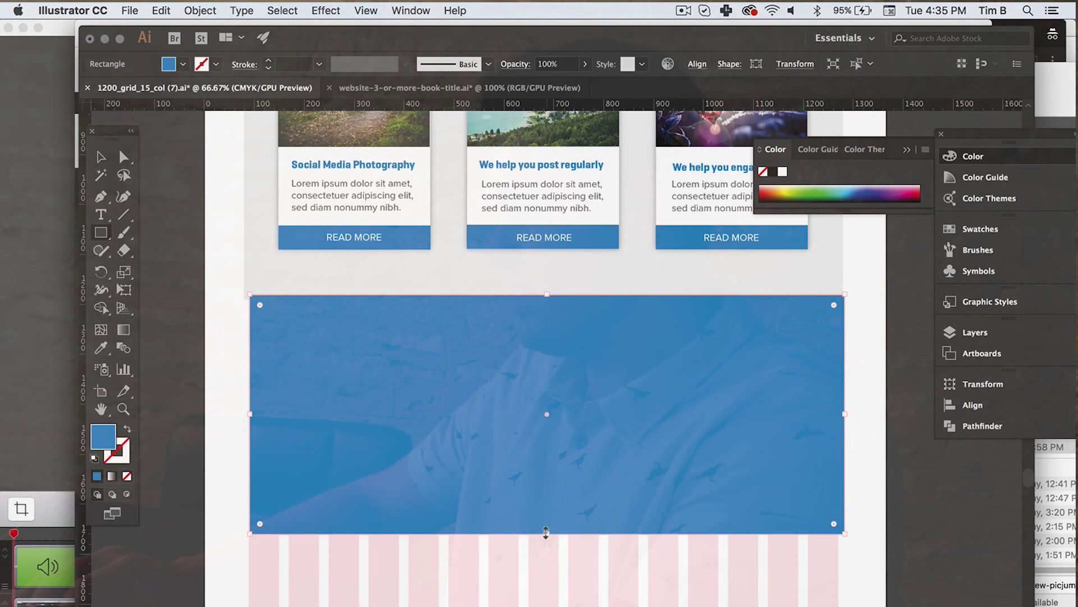
Duplicate the middle card's lake photo into the blue section's left side and enlarge it
{"action": "left_click", "coordinate": [169, 332]}
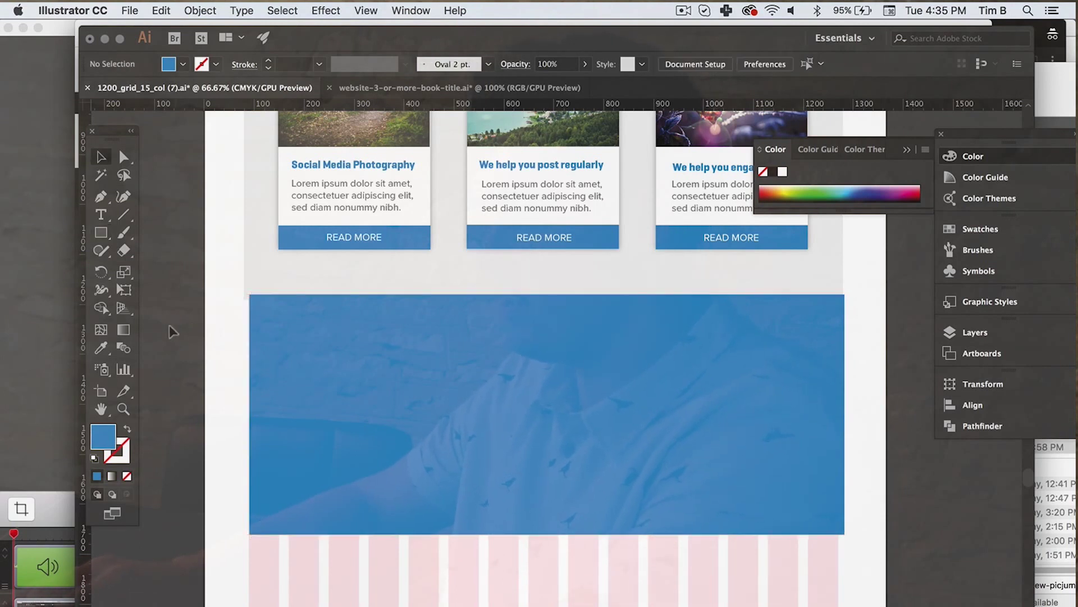
{"action": "scroll", "coordinate": [436, 168], "scroll_direction": "up", "scroll_amount": 3}
{"action": "scroll", "coordinate": [436, 169], "scroll_direction": "right", "scroll_amount": 1}
{"action": "left_click", "coordinate": [486, 166]}
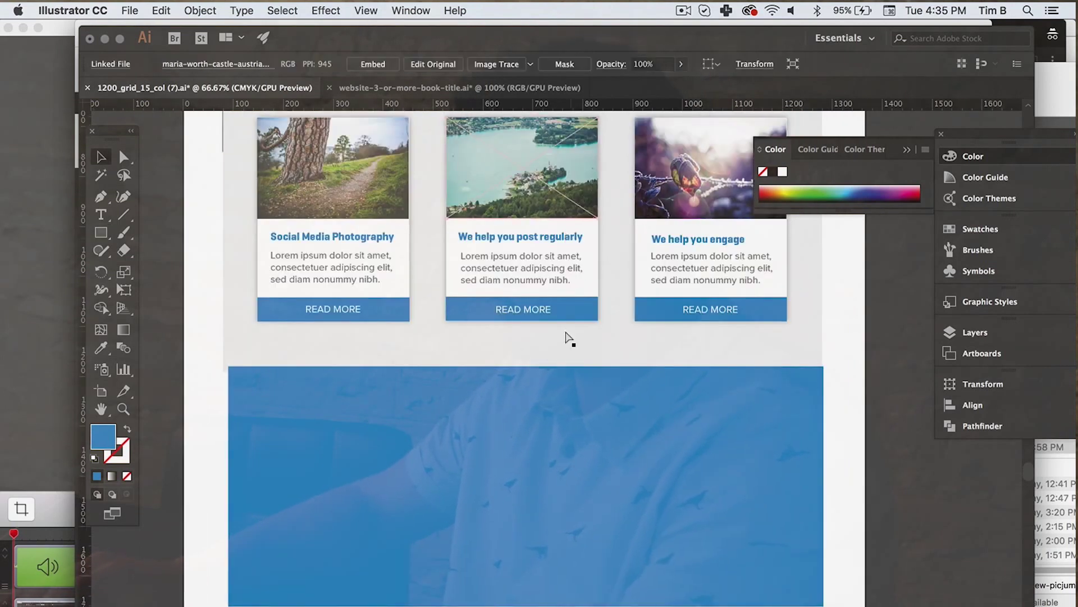
{"action": "key", "text": "super+v"}
{"action": "left_click_drag", "start_coordinate": [380, 471], "coordinate": [346, 476]}
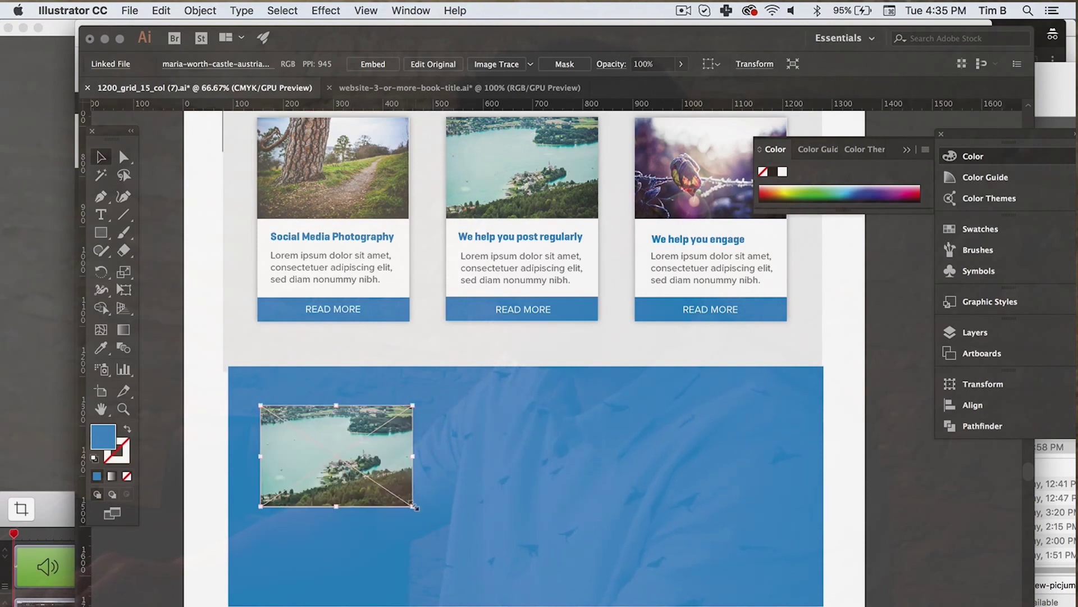
{"action": "left_click_drag", "start_coordinate": [416, 507], "coordinate": [513, 554]}
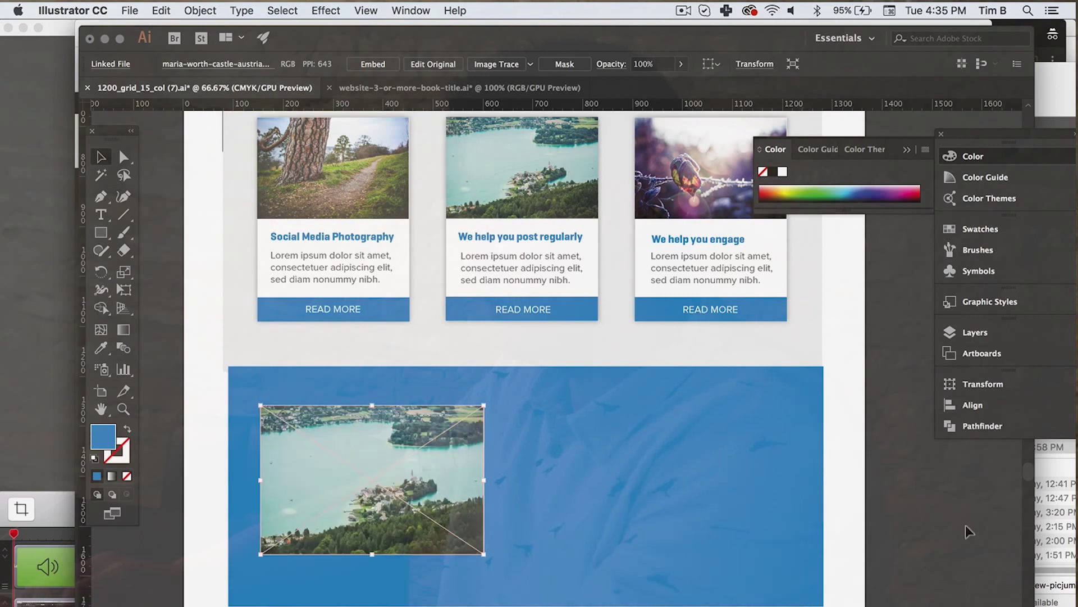
{"action": "left_click", "coordinate": [869, 531]}
{"action": "scroll", "coordinate": [475, 514], "scroll_direction": "up", "scroll_amount": 5}
{"action": "scroll", "coordinate": [475, 505], "scroll_direction": "down", "scroll_amount": 4}
{"action": "scroll", "coordinate": [475, 500], "scroll_direction": "left", "scroll_amount": 2}
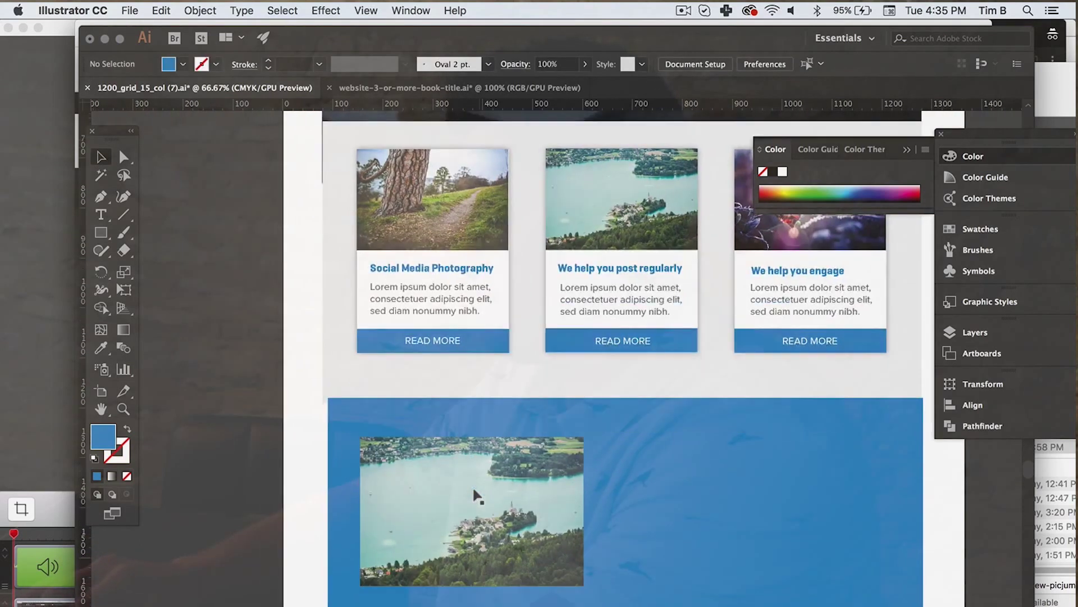
{"action": "scroll", "coordinate": [562, 471], "scroll_direction": "down", "scroll_amount": 2}
{"action": "scroll", "coordinate": [666, 460], "scroll_direction": "right", "scroll_amount": 3}
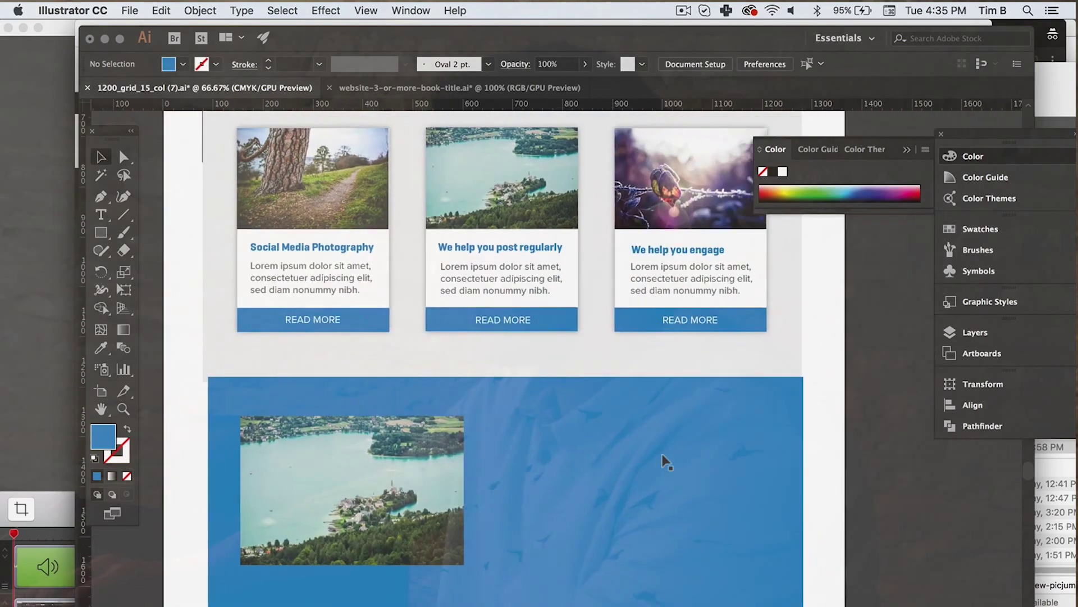
Copy the middle card's heading and body text into the blue band beside the photo
{"action": "left_click", "coordinate": [457, 248]}
{"action": "left_click", "coordinate": [479, 279], "text": "shift"}
{"action": "scroll", "coordinate": [512, 384], "scroll_direction": "up", "scroll_amount": 10}
{"action": "scroll", "coordinate": [512, 385], "scroll_direction": "left", "scroll_amount": 2}
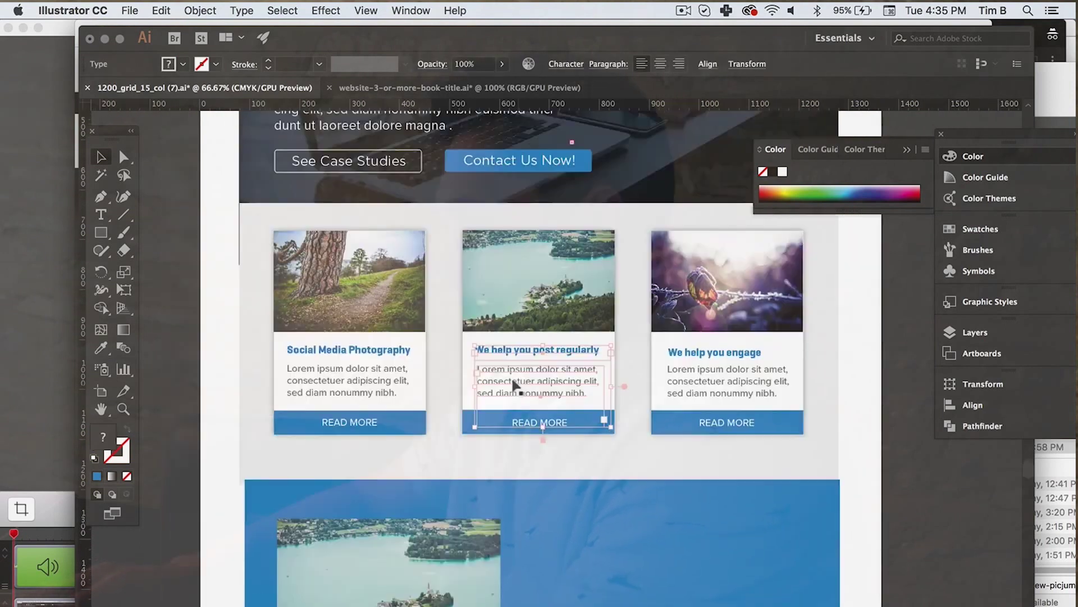
{"action": "scroll", "coordinate": [512, 385], "scroll_direction": "down", "scroll_amount": 8}
{"action": "scroll", "coordinate": [512, 384], "scroll_direction": "right", "scroll_amount": 1}
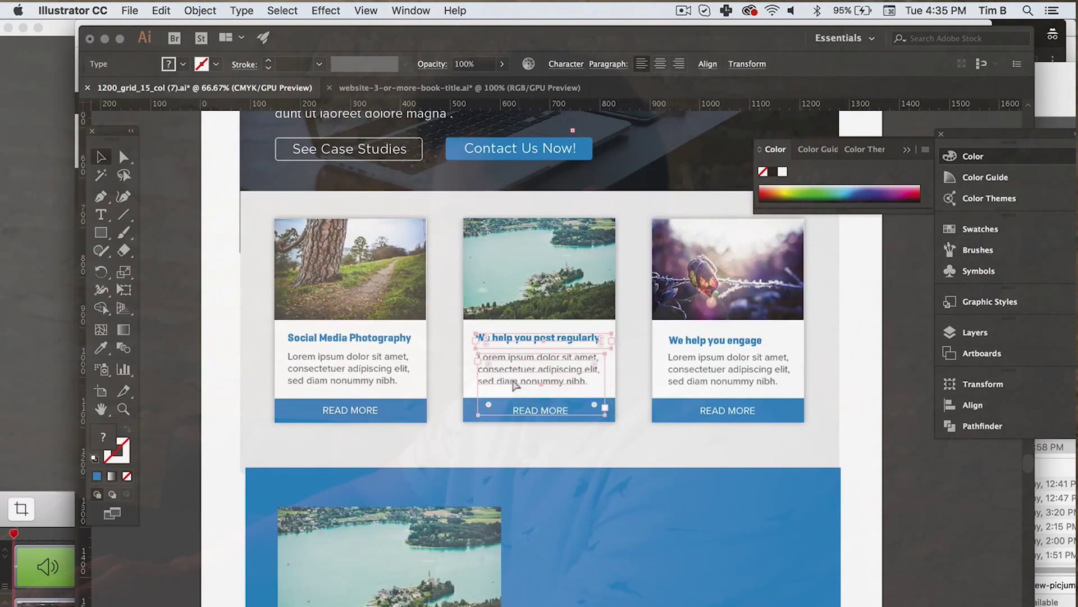
{"action": "left_click_drag", "start_coordinate": [511, 382], "coordinate": [556, 524]}
Colour the duplicated 'We help you post regularly' heading white (#ffffff)
{"action": "scroll", "coordinate": [849, 541], "scroll_direction": "down", "scroll_amount": 5}
{"action": "scroll", "coordinate": [849, 541], "scroll_direction": "right", "scroll_amount": 1}
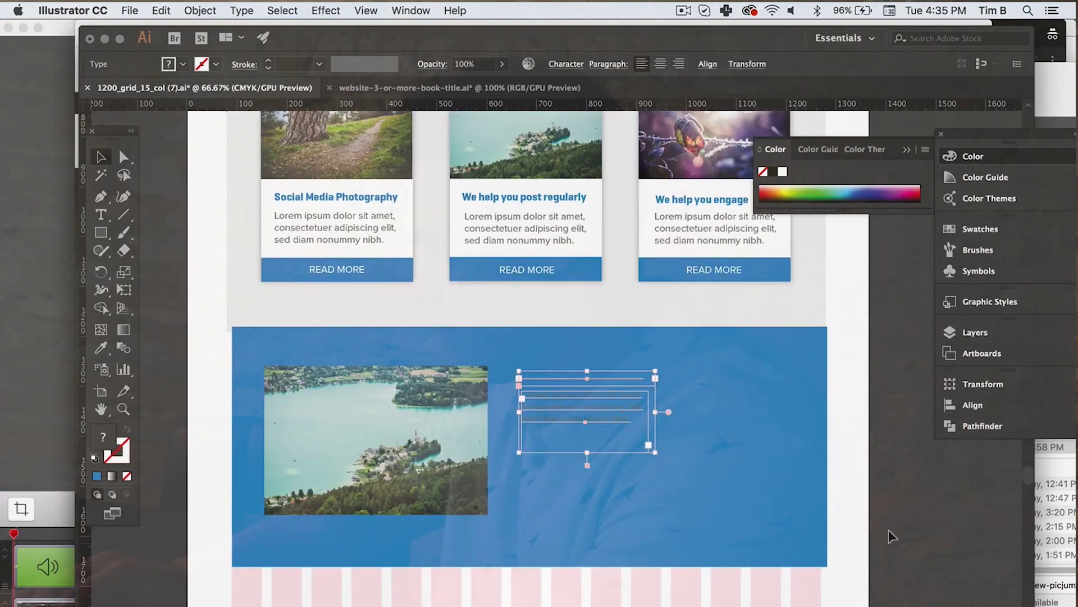
{"action": "left_click", "coordinate": [706, 443]}
{"action": "left_click", "coordinate": [577, 375]}
{"action": "double_click", "coordinate": [104, 435]}
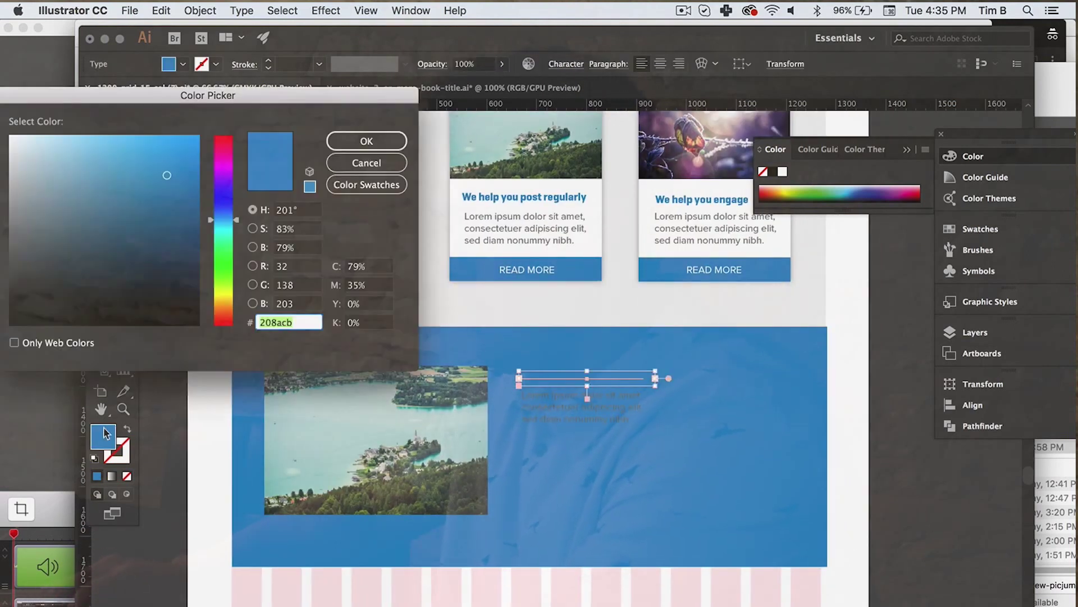
{"action": "type", "text": "ffffff"}
{"action": "key", "text": "Return"}
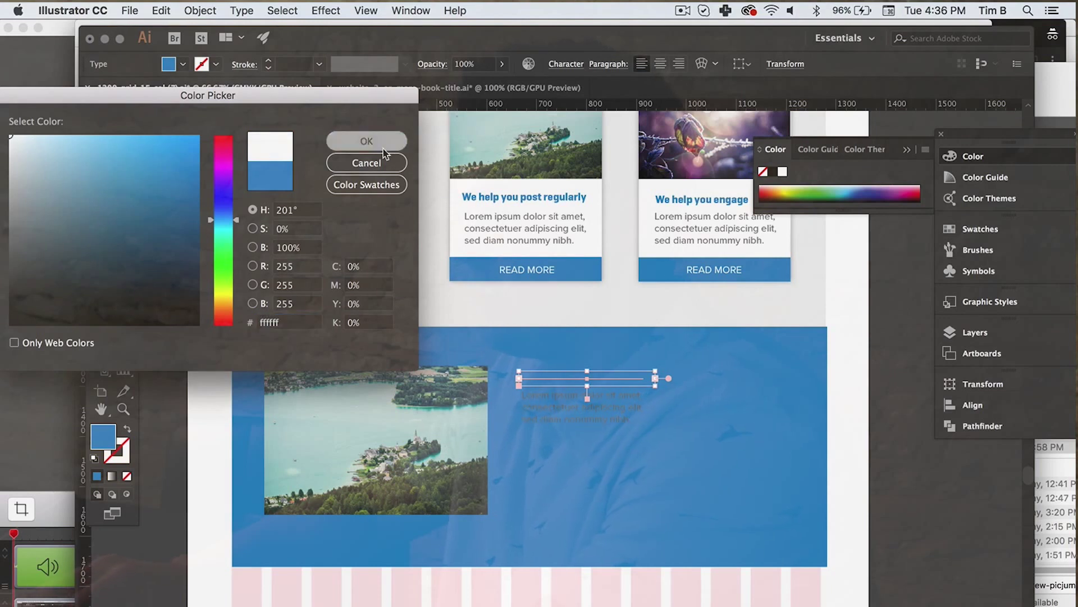
Set the heading to 42 pt and widen its frame to fit one line
{"action": "scroll", "coordinate": [569, 358], "scroll_direction": "up", "scroll_amount": 3}
{"action": "scroll", "coordinate": [569, 357], "scroll_direction": "right", "scroll_amount": 1}
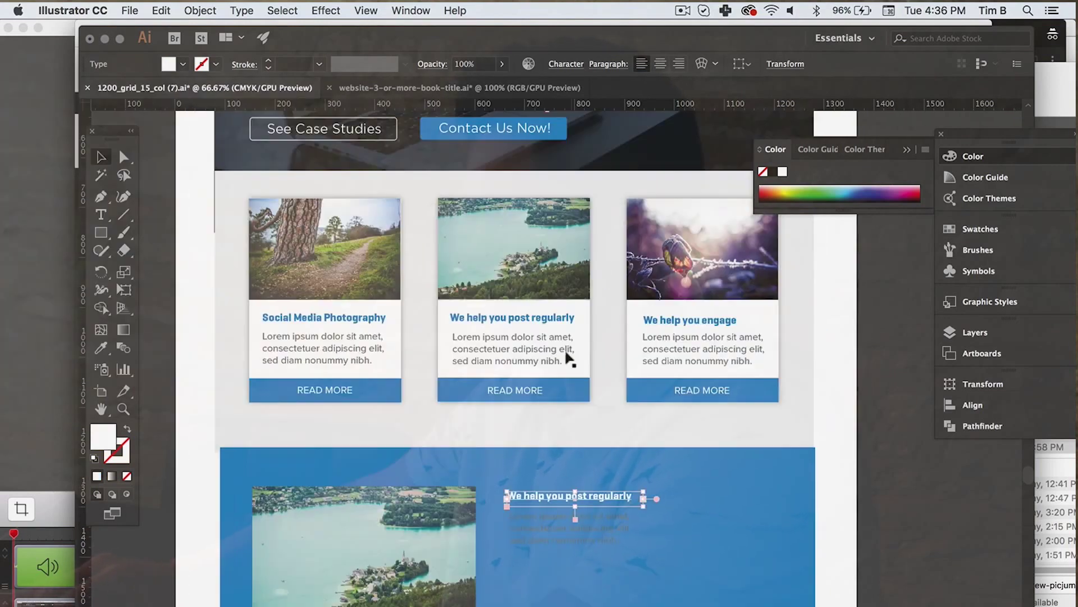
{"action": "left_click", "coordinate": [565, 64]}
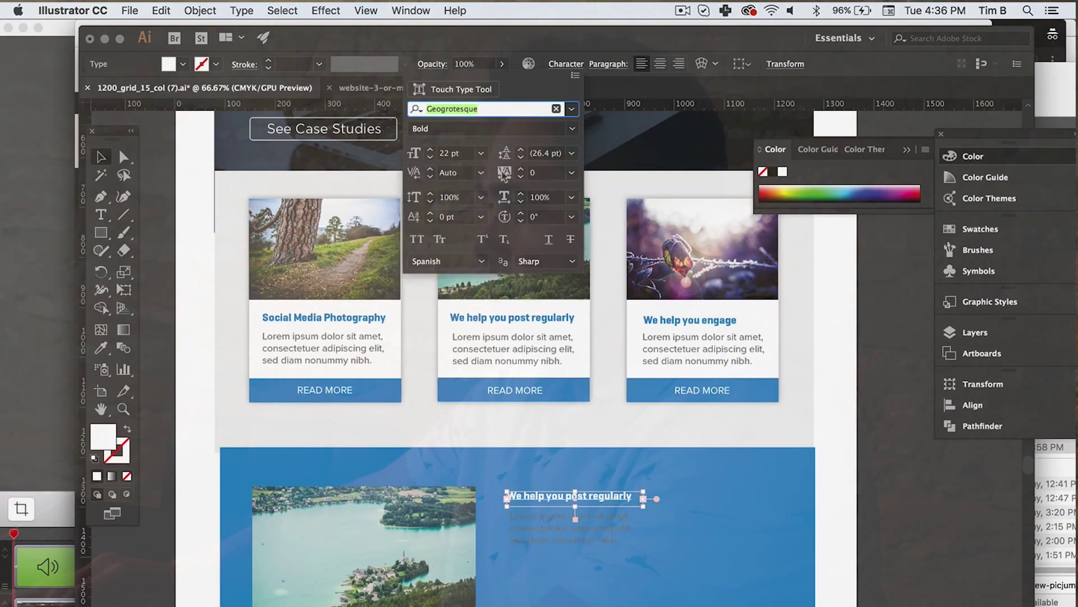
{"action": "left_click", "coordinate": [442, 155]}
{"action": "key", "text": "BackSpace"}
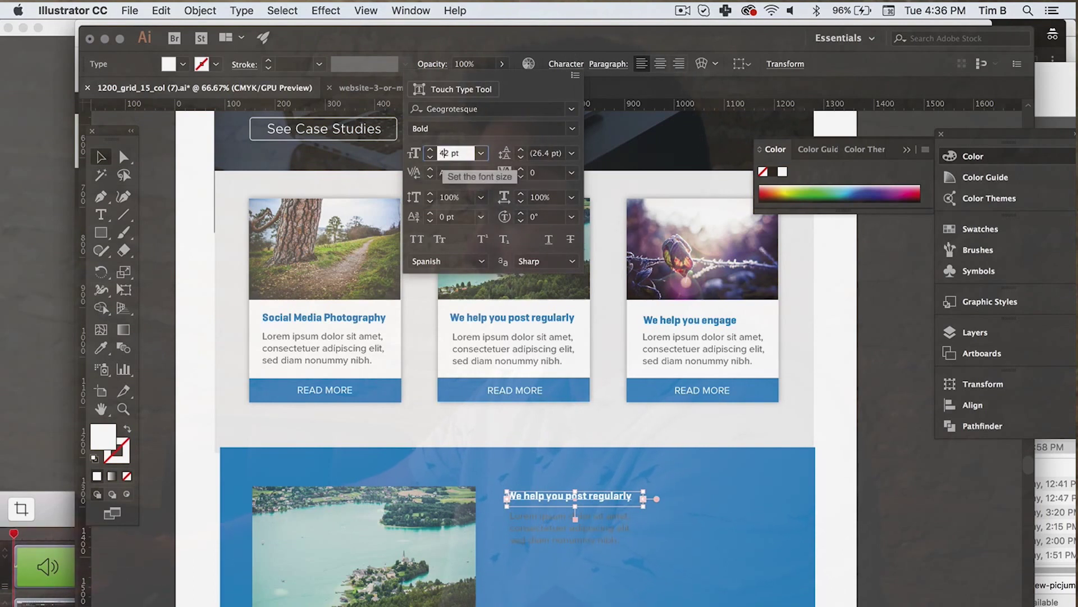
{"action": "type", "text": "4"}
{"action": "key", "text": "Return"}
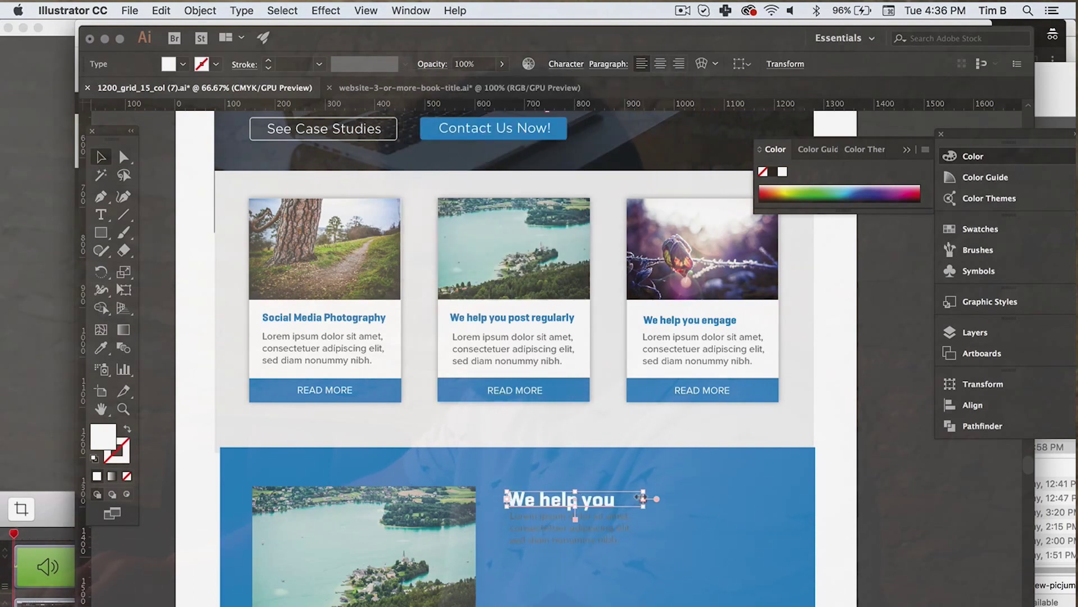
{"action": "left_click_drag", "start_coordinate": [641, 497], "coordinate": [758, 499]}
Select the body text beneath the blue section's heading
{"action": "left_click", "coordinate": [928, 547]}
{"action": "scroll", "coordinate": [928, 547], "scroll_direction": "down", "scroll_amount": 5}
{"action": "scroll", "coordinate": [929, 547], "scroll_direction": "left", "scroll_amount": 3}
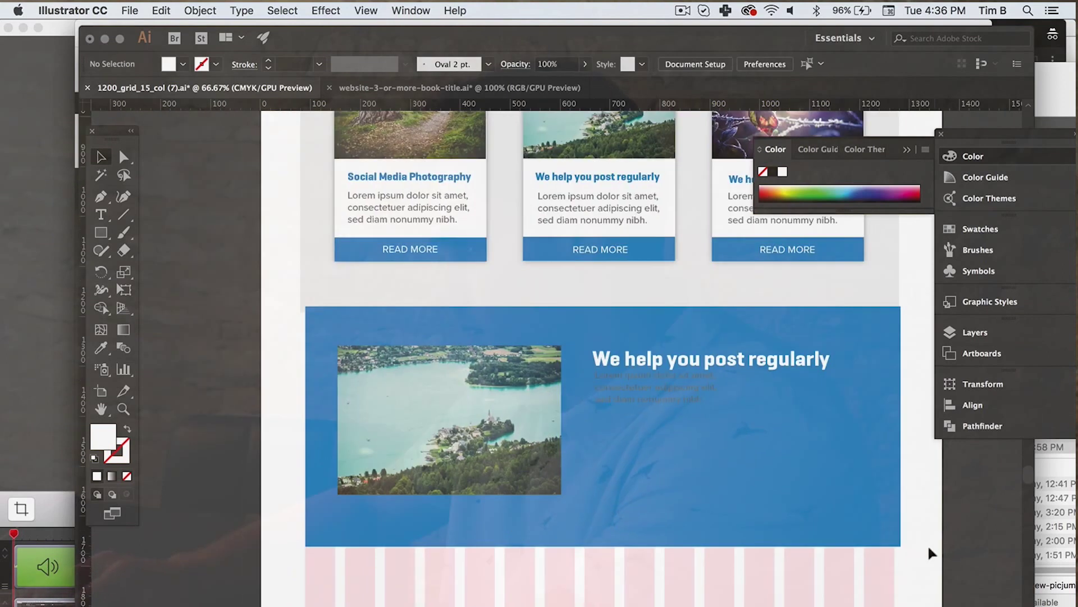
{"action": "left_click", "coordinate": [649, 395]}
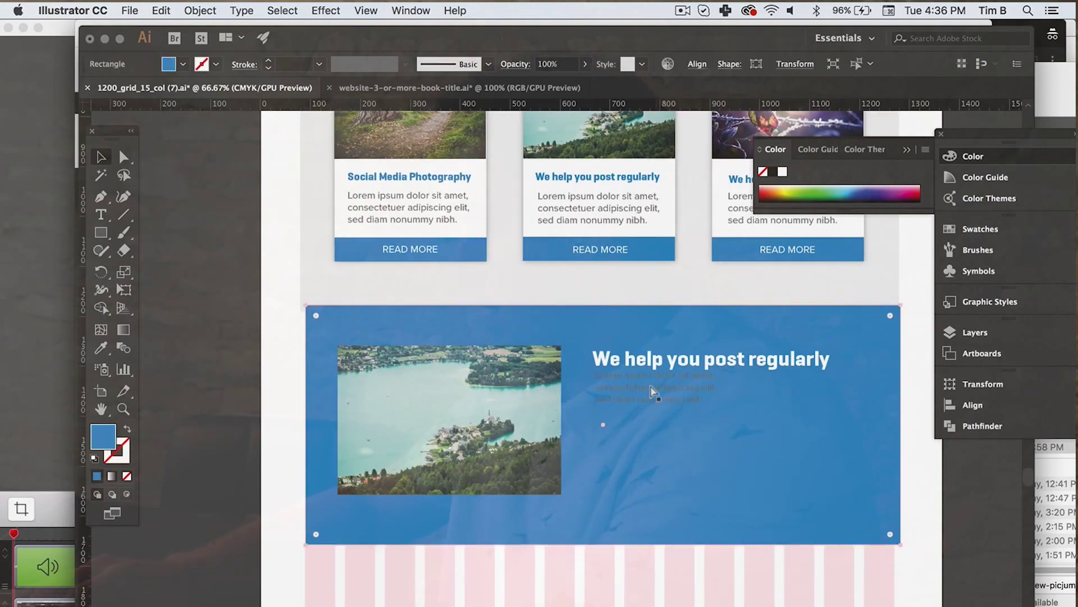
{"action": "left_click", "coordinate": [978, 501]}
{"action": "left_click", "coordinate": [635, 395]}
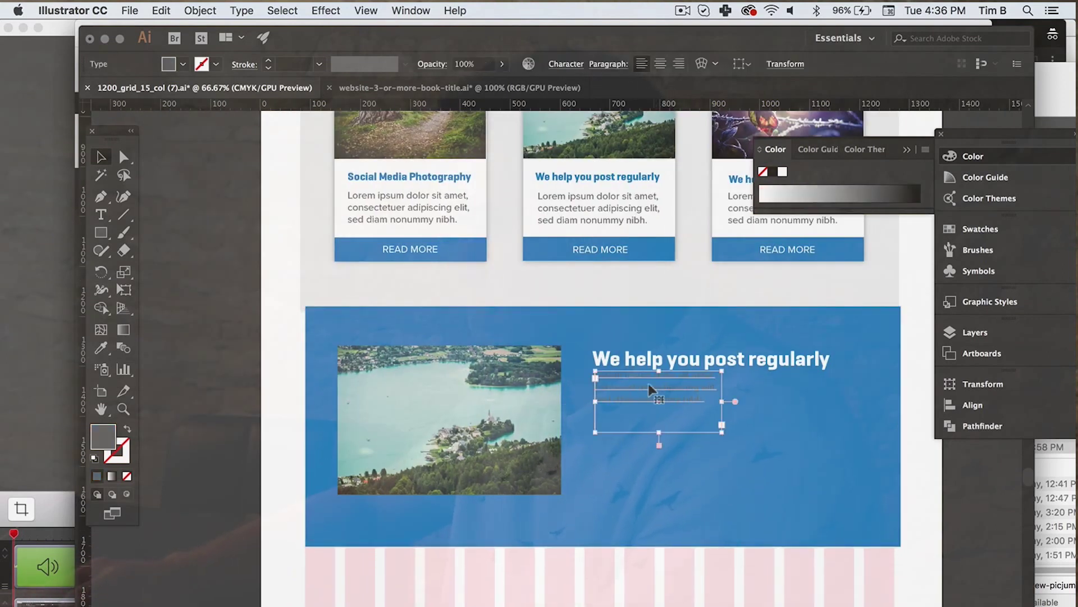
{"action": "left_click_drag", "start_coordinate": [649, 396], "coordinate": [649, 403]}
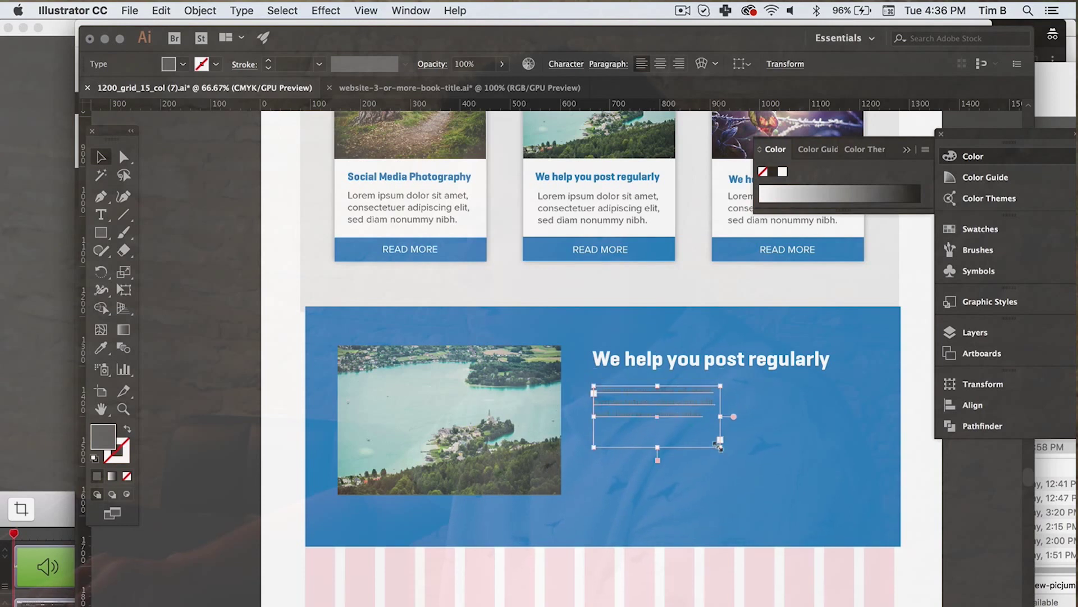
{"action": "left_click_drag", "start_coordinate": [720, 447], "coordinate": [824, 505]}
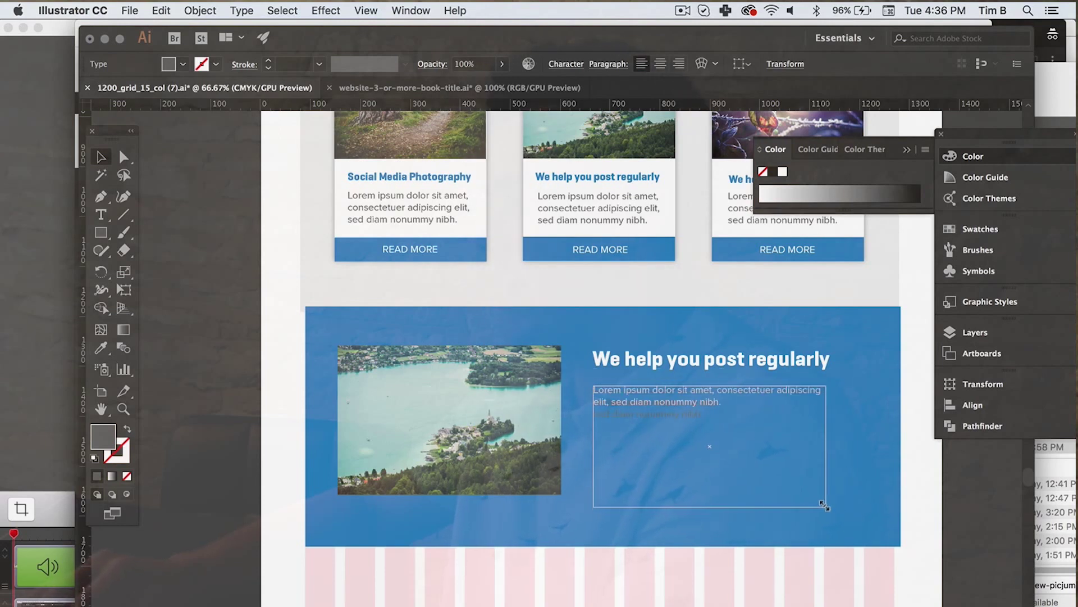
{"action": "scroll", "coordinate": [824, 505], "scroll_direction": "up", "scroll_amount": 10}
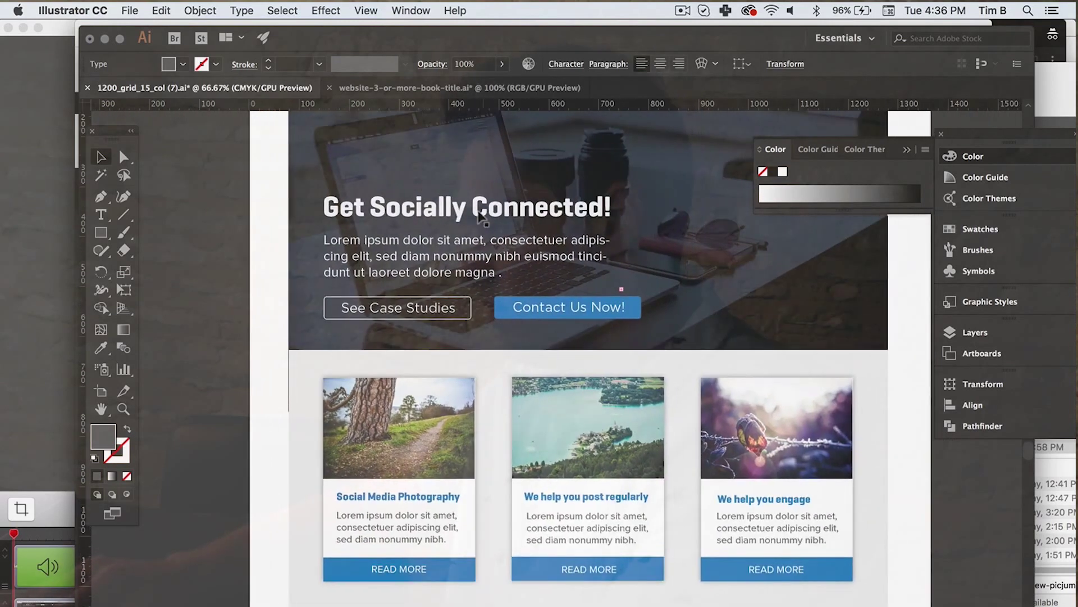
{"action": "scroll", "coordinate": [481, 216], "scroll_direction": "down", "scroll_amount": 5}
{"action": "scroll", "coordinate": [481, 216], "scroll_direction": "right", "scroll_amount": 3}
{"action": "scroll", "coordinate": [485, 220], "scroll_direction": "up", "scroll_amount": 3}
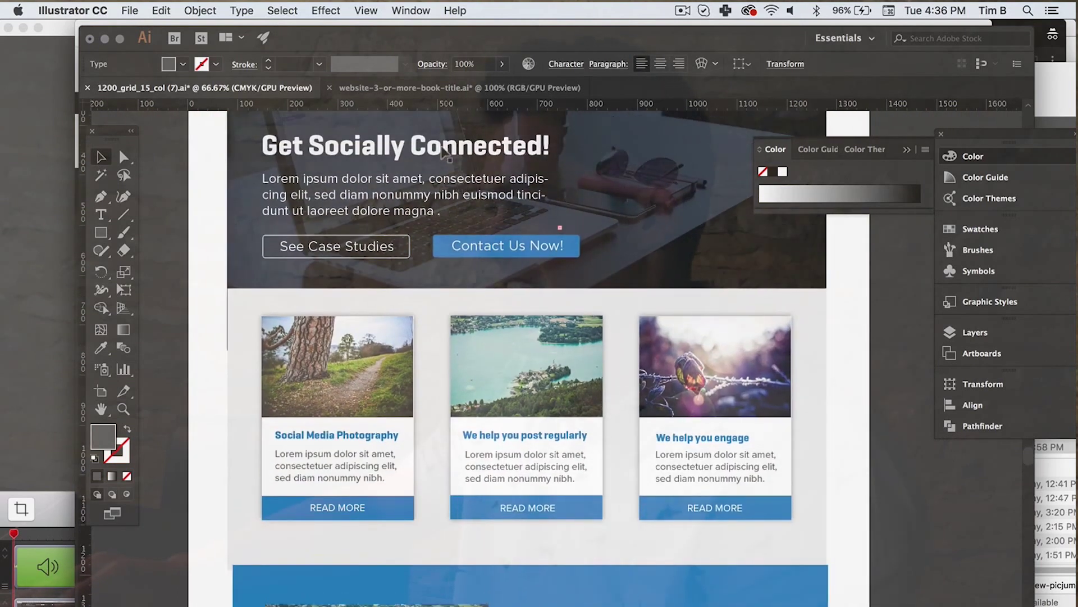
{"action": "scroll", "coordinate": [442, 163], "scroll_direction": "down", "scroll_amount": 1}
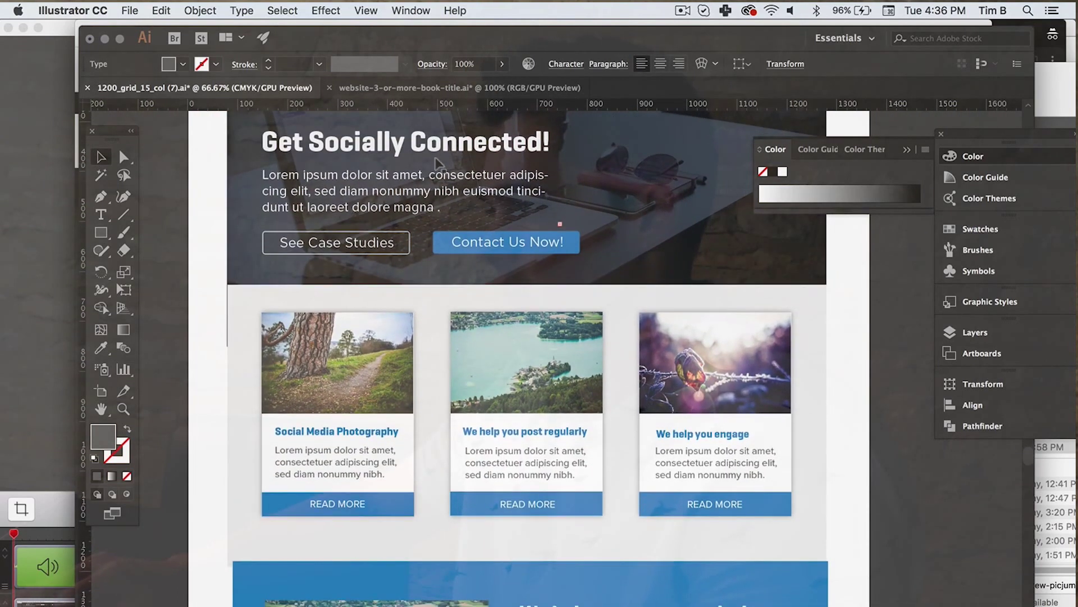
{"action": "left_click", "coordinate": [429, 152]}
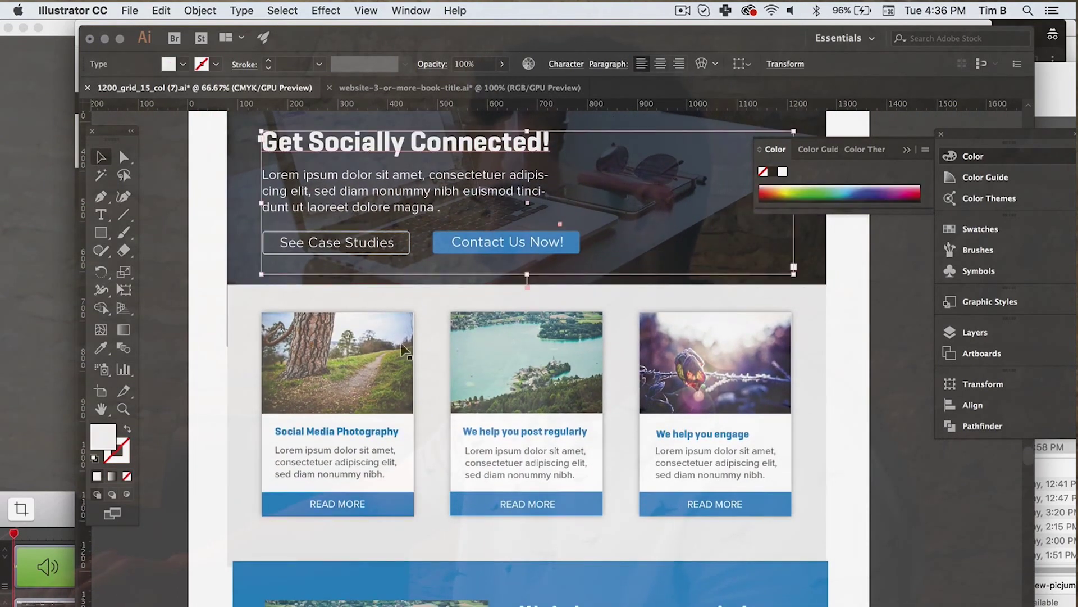
{"action": "left_click", "coordinate": [362, 429]}
{"action": "scroll", "coordinate": [363, 428], "scroll_direction": "down", "scroll_amount": 3}
{"action": "scroll", "coordinate": [364, 428], "scroll_direction": "right", "scroll_amount": 1}
{"action": "left_click", "coordinate": [586, 541]}
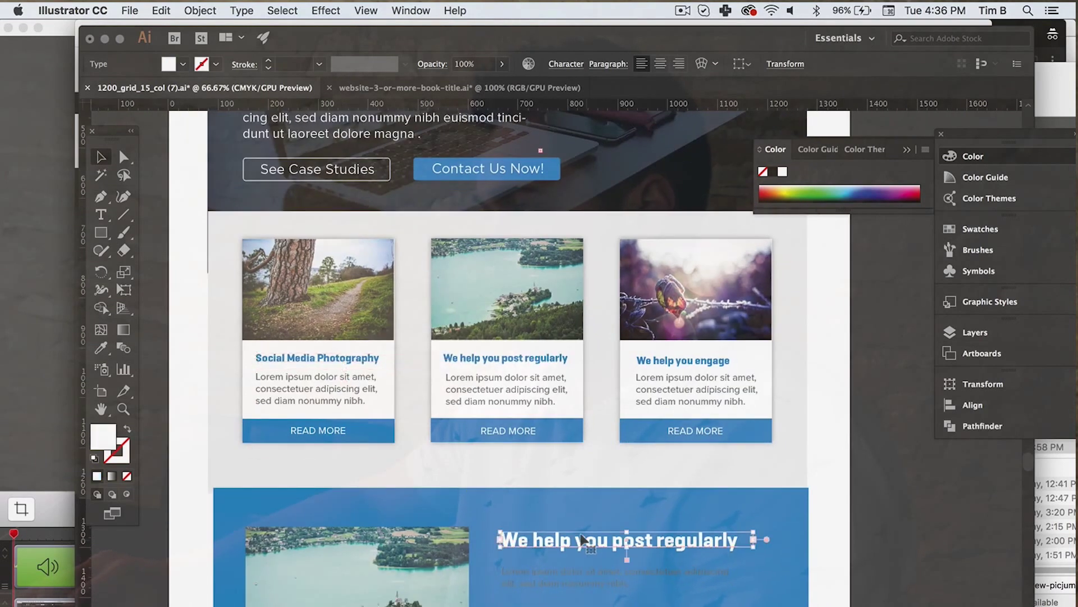
{"action": "scroll", "coordinate": [584, 538], "scroll_direction": "up", "scroll_amount": 3}
{"action": "scroll", "coordinate": [584, 538], "scroll_direction": "right", "scroll_amount": 1}
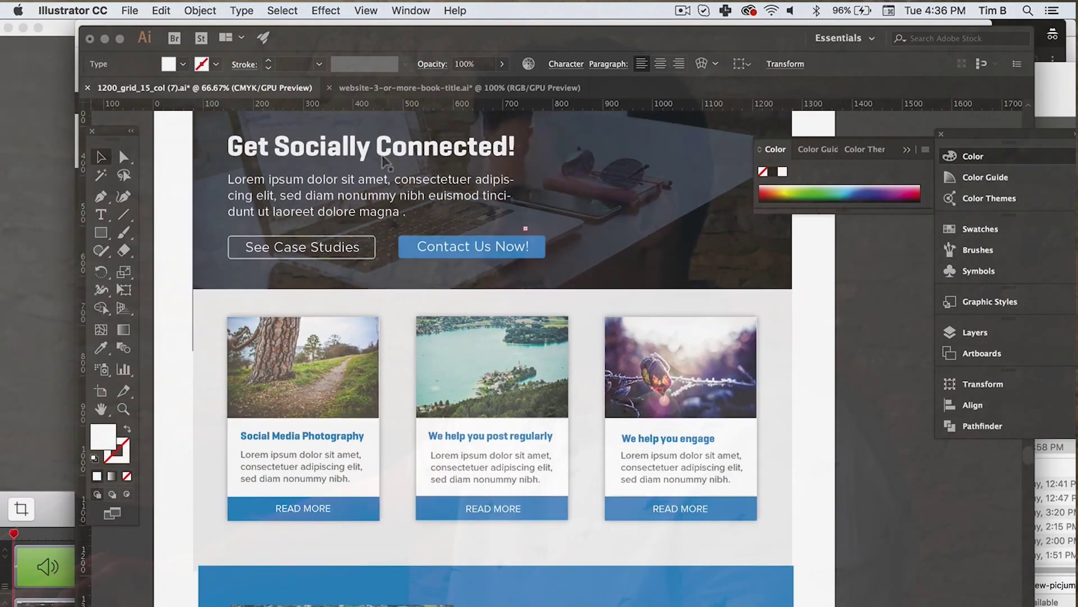
{"action": "scroll", "coordinate": [410, 348], "scroll_direction": "down", "scroll_amount": 5}
{"action": "scroll", "coordinate": [410, 348], "scroll_direction": "right", "scroll_amount": 1}
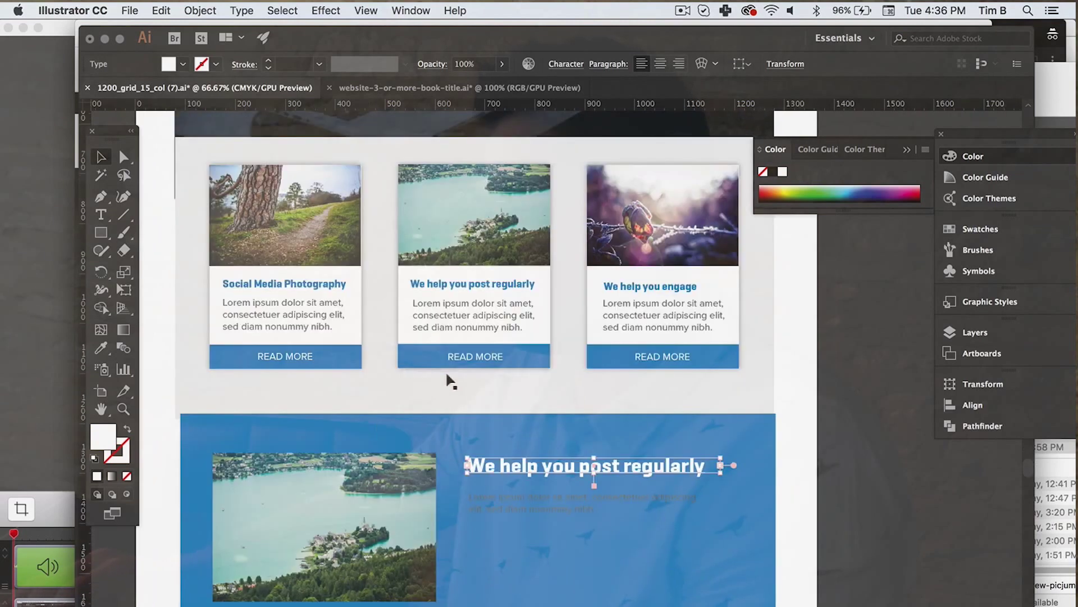
{"action": "left_click", "coordinate": [487, 380]}
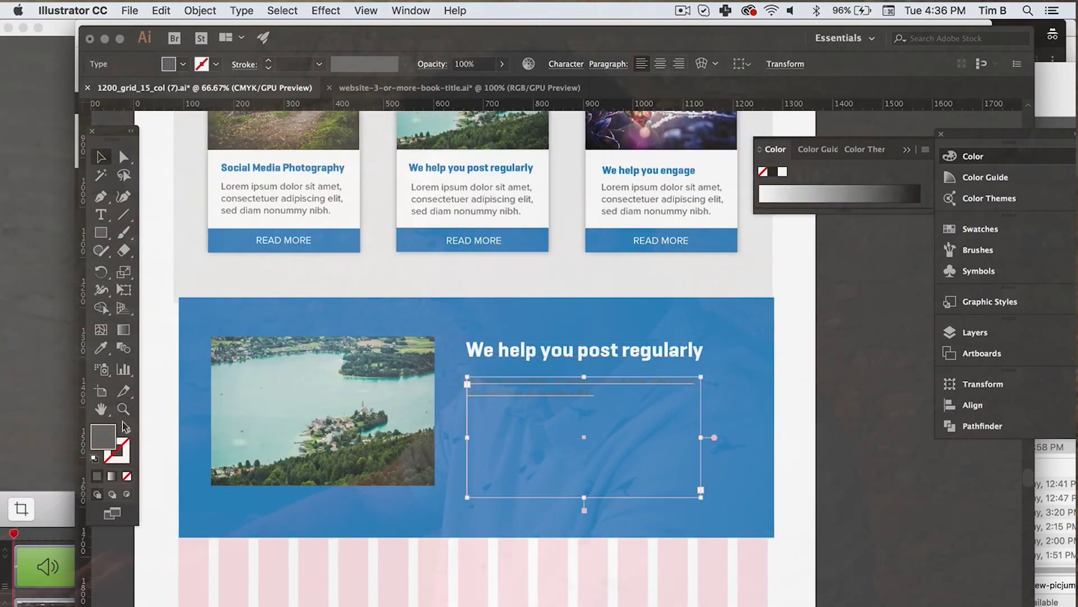
Make the body text fill white with hex ffffff
{"action": "double_click", "coordinate": [107, 437]}
{"action": "type", "text": "ffffff"}
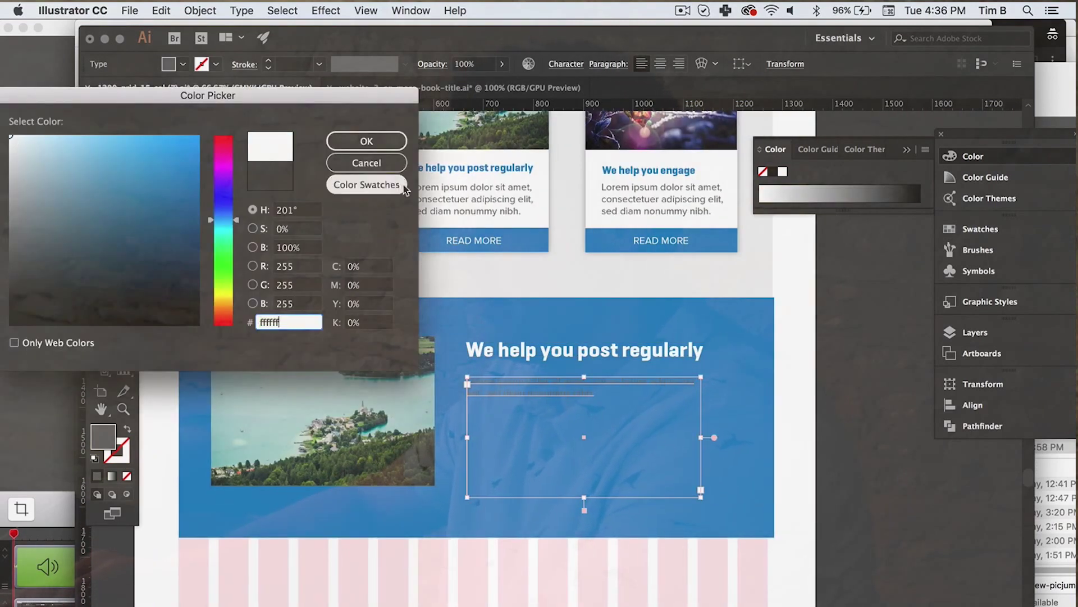
{"action": "left_click", "coordinate": [362, 141]}
Check the white body text in its frame, then deselect it
{"action": "double_click", "coordinate": [555, 393]}
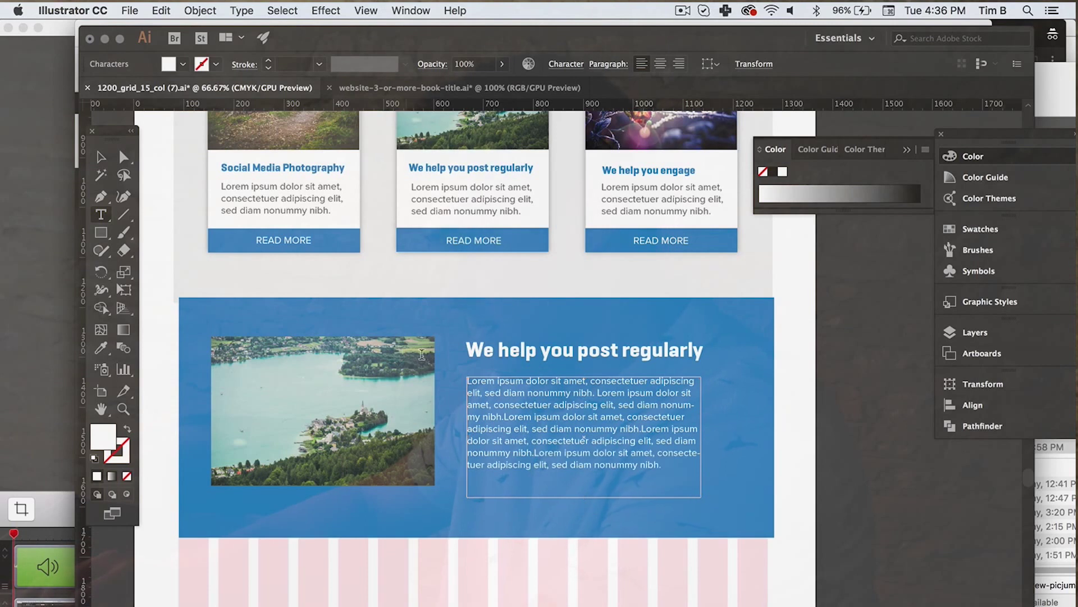
{"action": "left_click", "coordinate": [101, 157]}
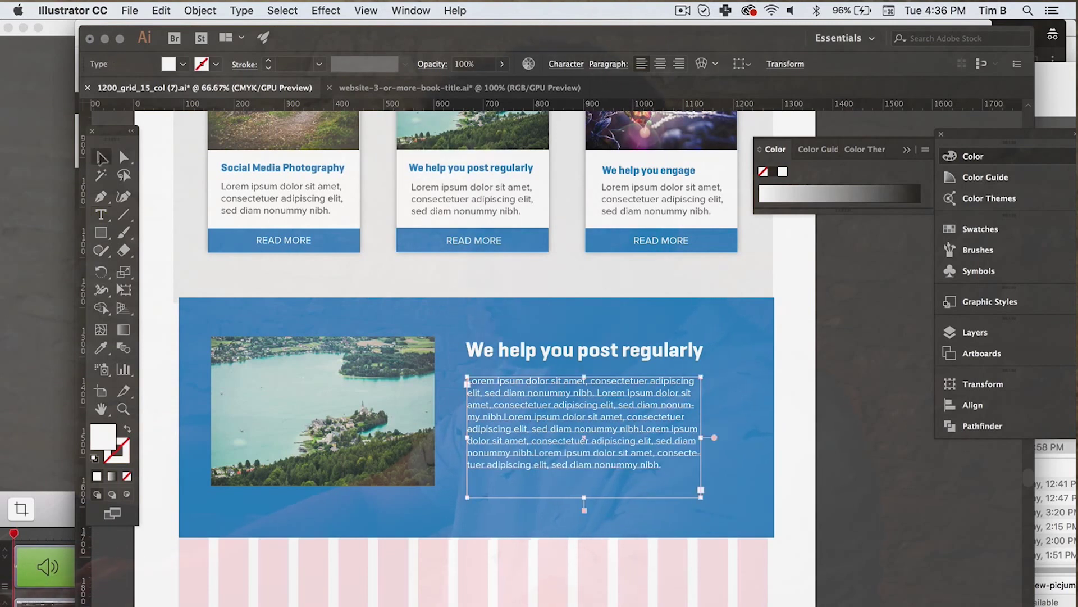
{"action": "left_click", "coordinate": [844, 427]}
{"action": "scroll", "coordinate": [844, 427], "scroll_direction": "up", "scroll_amount": 5}
{"action": "scroll", "coordinate": [843, 427], "scroll_direction": "left", "scroll_amount": 5}
{"action": "scroll", "coordinate": [843, 425], "scroll_direction": "up", "scroll_amount": 3}
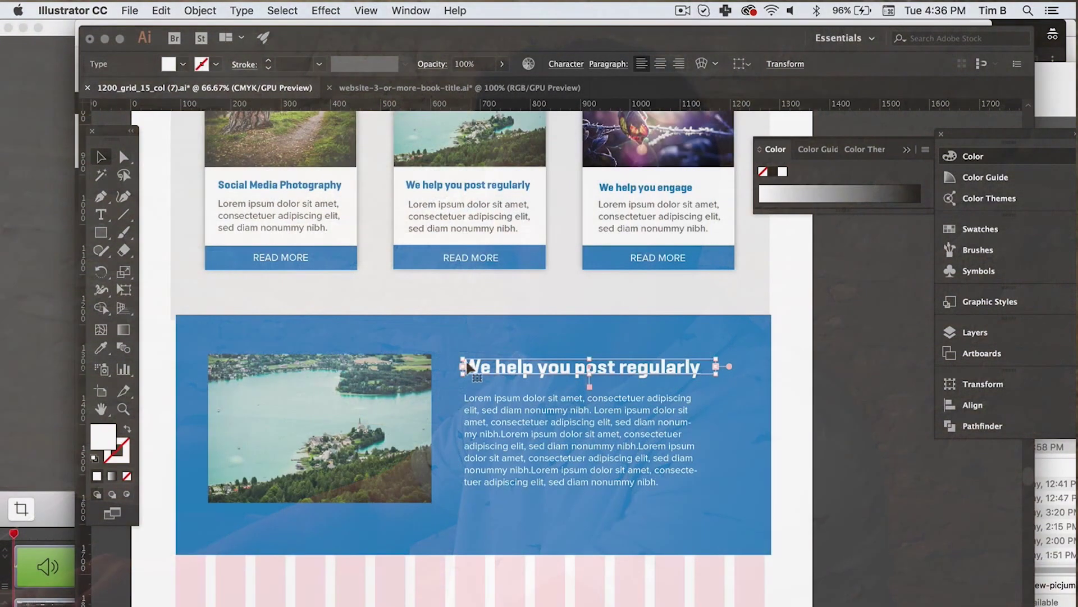
Retype the blue section heading as 'Social Media Photagraphy'
{"action": "double_click", "coordinate": [469, 368]}
{"action": "left_click_drag", "start_coordinate": [464, 363], "coordinate": [769, 386]}
{"action": "type", "text": "Social Media Photagraphy"}
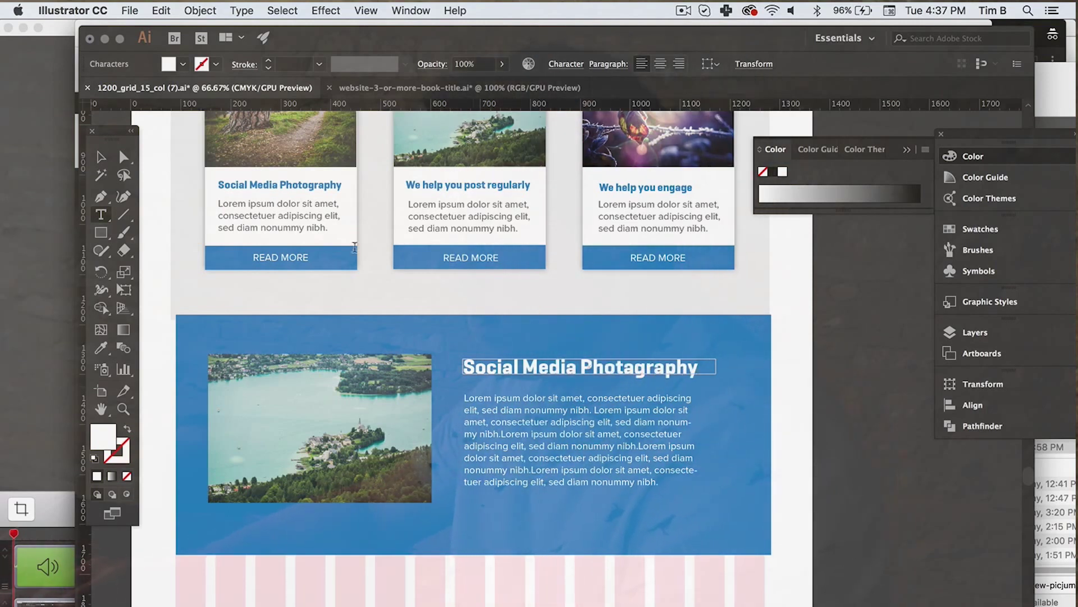
{"action": "key", "text": "Escape"}
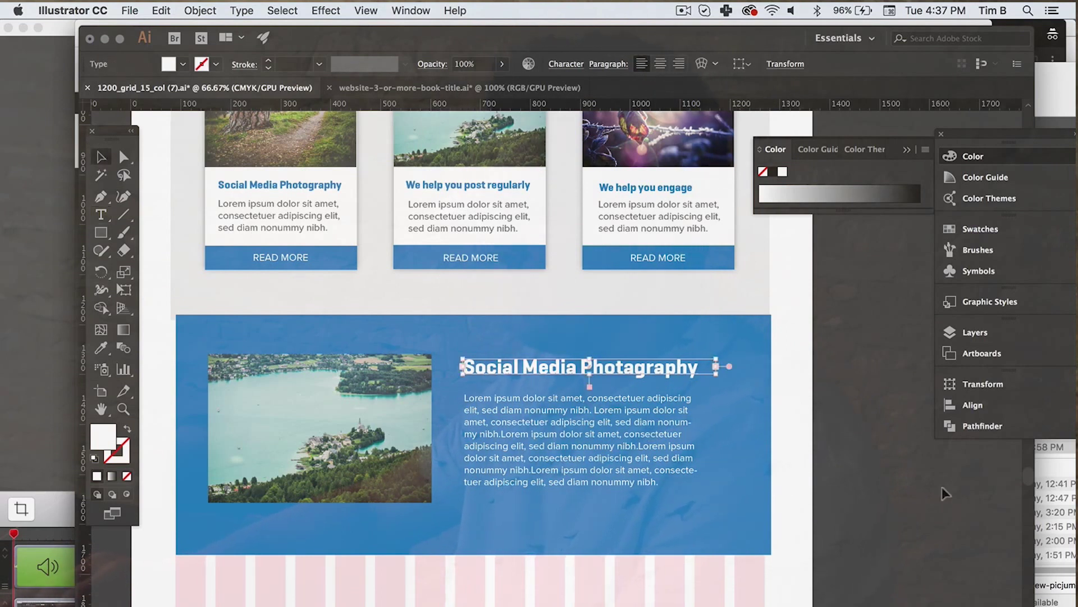
{"action": "left_click", "coordinate": [893, 494]}
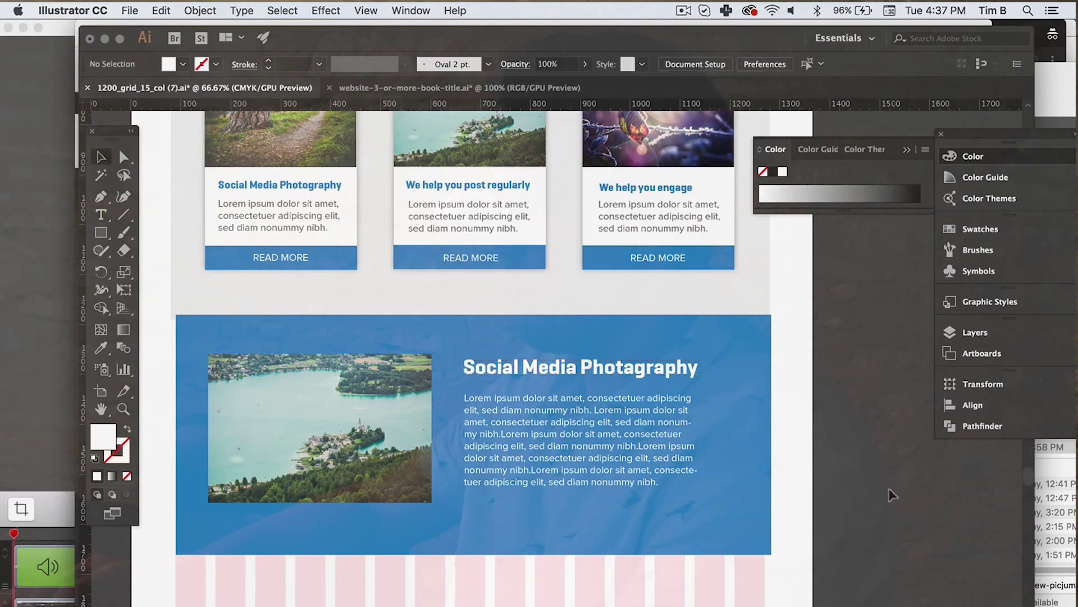
Reopen the new heading for editing, then exit and deselect it
{"action": "left_click", "coordinate": [538, 375]}
{"action": "double_click", "coordinate": [481, 370]}
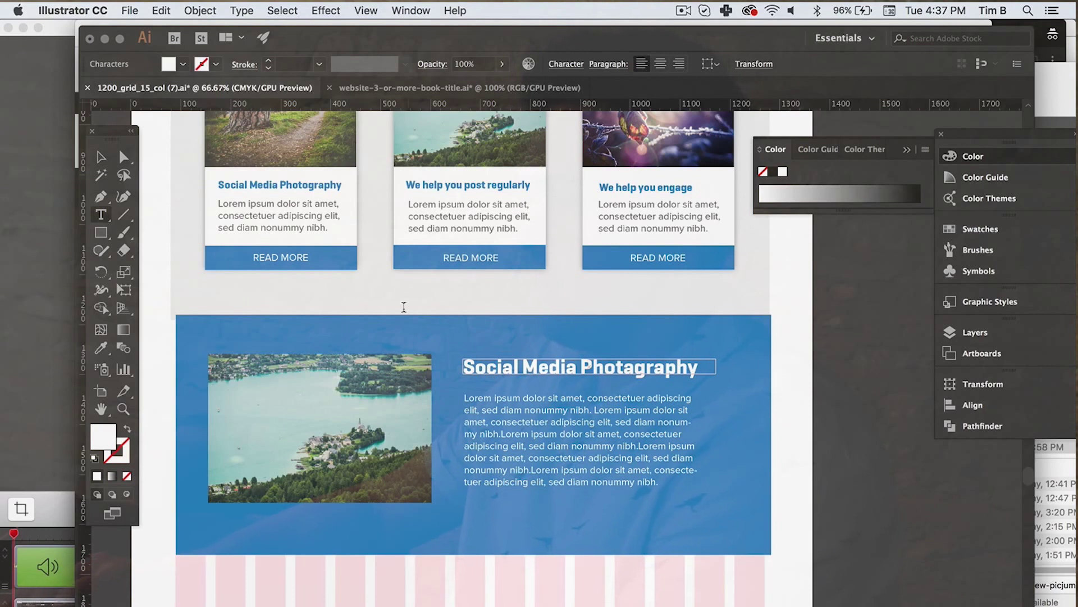
{"action": "left_click", "coordinate": [97, 157]}
{"action": "left_click", "coordinate": [903, 566]}
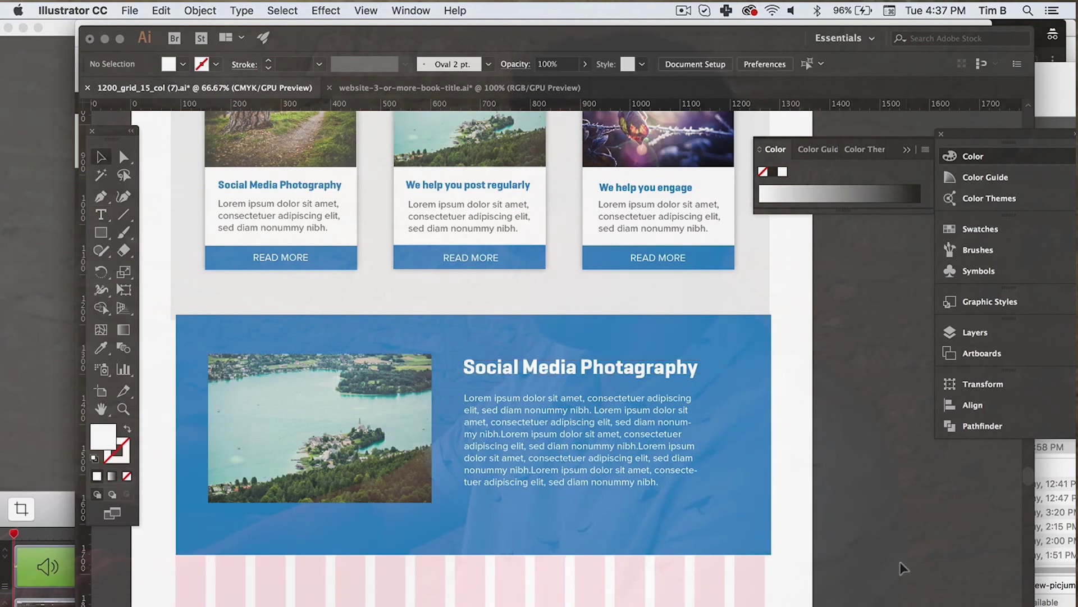
{"action": "scroll", "coordinate": [901, 564], "scroll_direction": "up", "scroll_amount": 5}
{"action": "scroll", "coordinate": [902, 564], "scroll_direction": "left", "scroll_amount": 3}
Scroll up to review the hero and navigation, then back down to the blue section
{"action": "scroll", "coordinate": [901, 562], "scroll_direction": "up", "scroll_amount": 5}
{"action": "scroll", "coordinate": [901, 563], "scroll_direction": "right", "scroll_amount": 1}
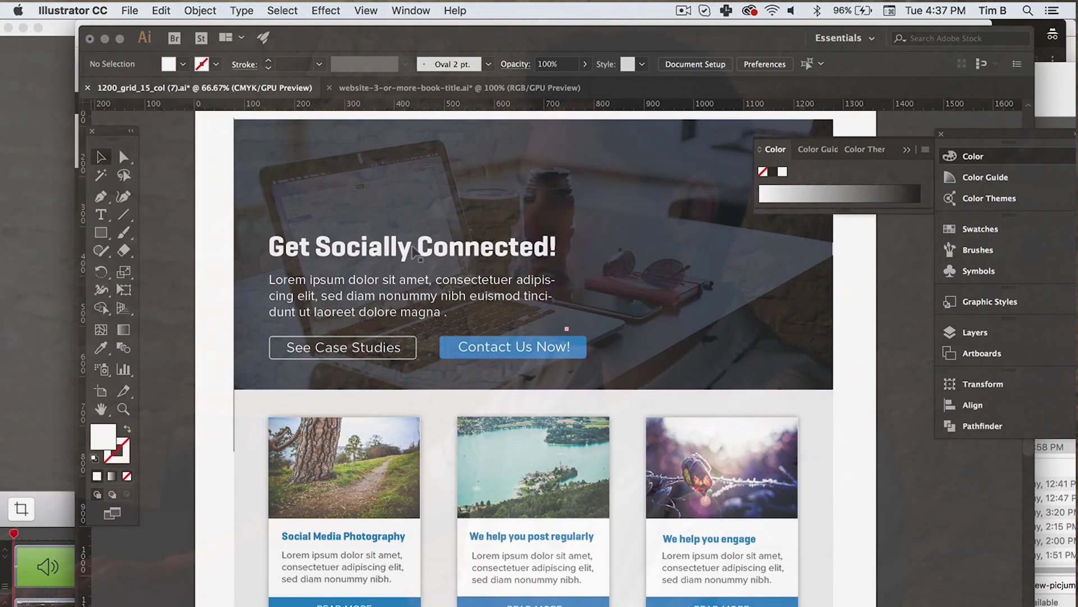
{"action": "scroll", "coordinate": [414, 251], "scroll_direction": "up", "scroll_amount": 1}
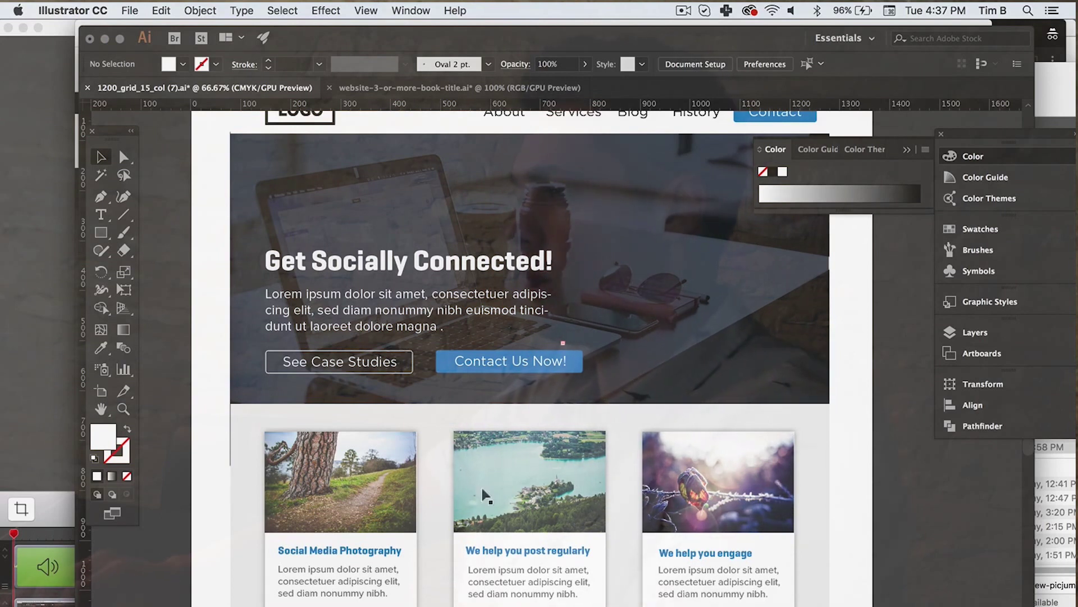
{"action": "scroll", "coordinate": [483, 494], "scroll_direction": "down", "scroll_amount": 10}
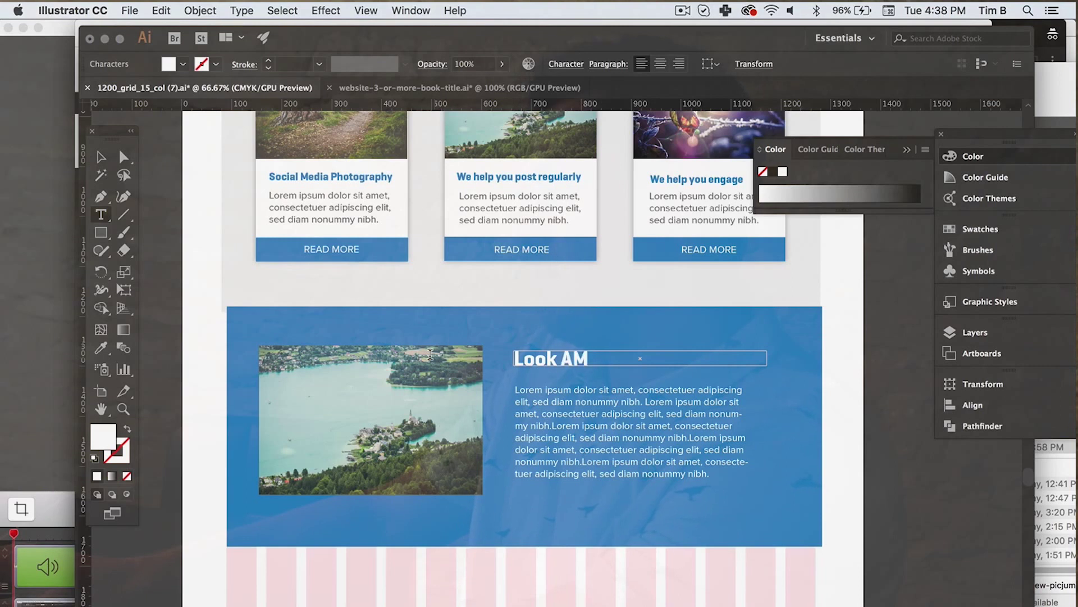
Fix the typo so the heading reads 'Look Amazing on Social', then deselect
{"action": "key", "text": "BackSpace"}
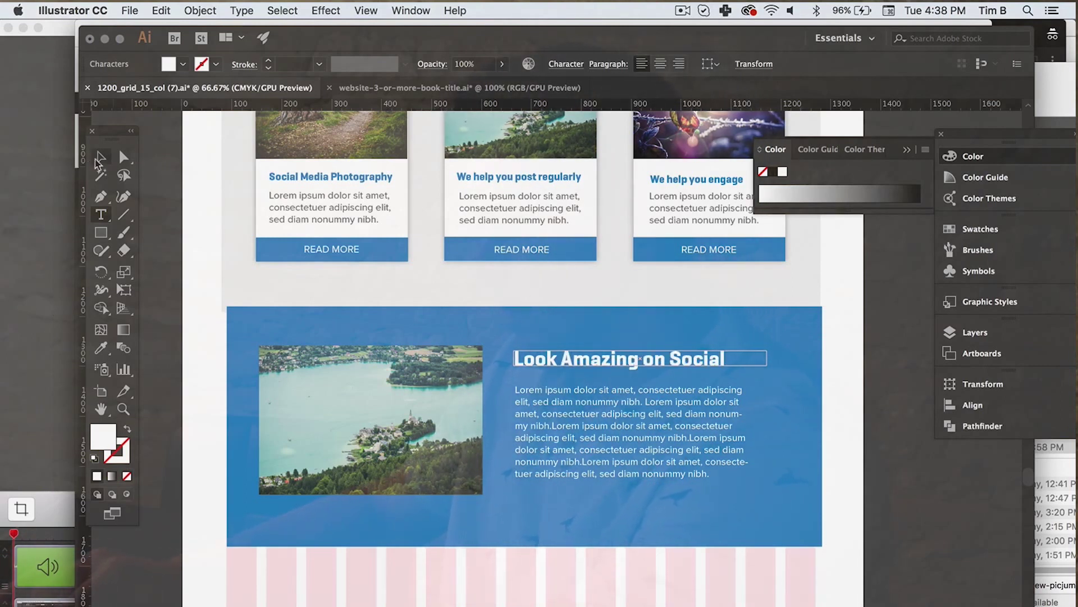
{"action": "left_click", "coordinate": [99, 159]}
{"action": "left_click", "coordinate": [901, 483]}
{"action": "left_click", "coordinate": [602, 432]}
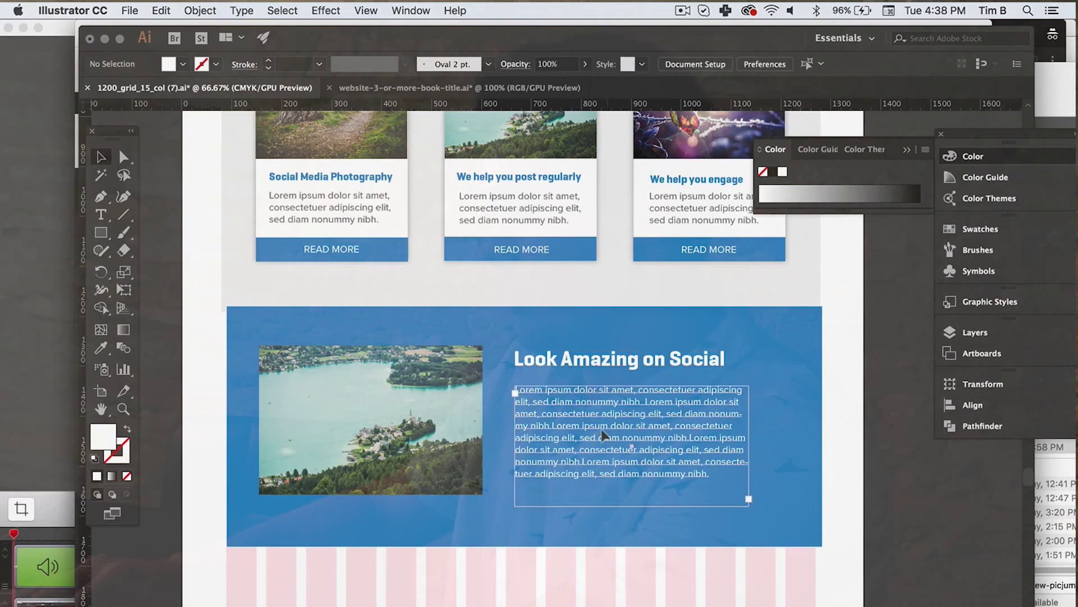
{"action": "left_click", "coordinate": [947, 520]}
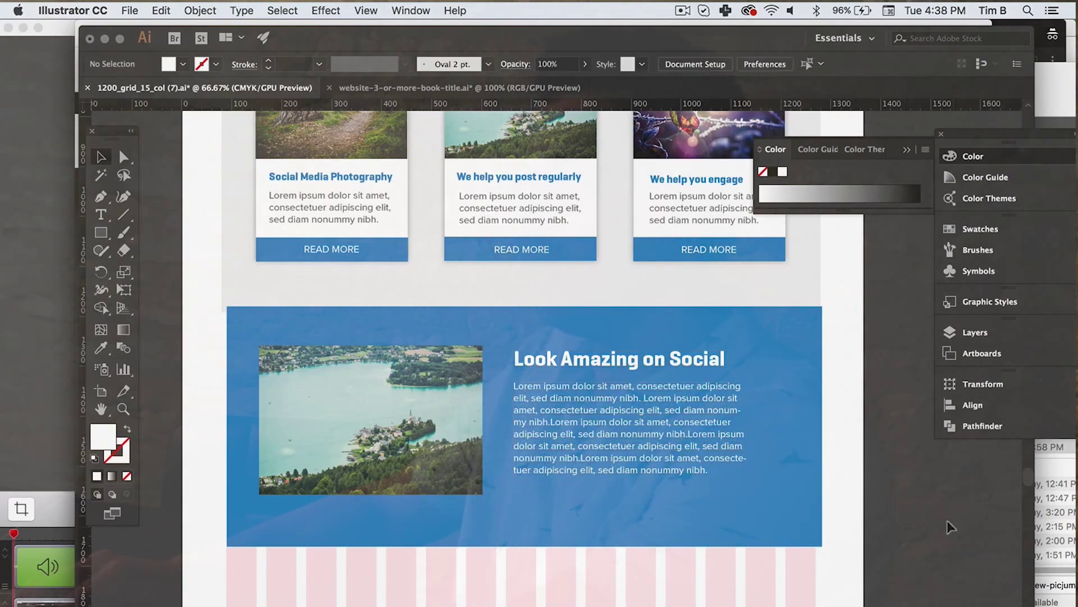
{"action": "scroll", "coordinate": [947, 520], "scroll_direction": "down", "scroll_amount": 3}
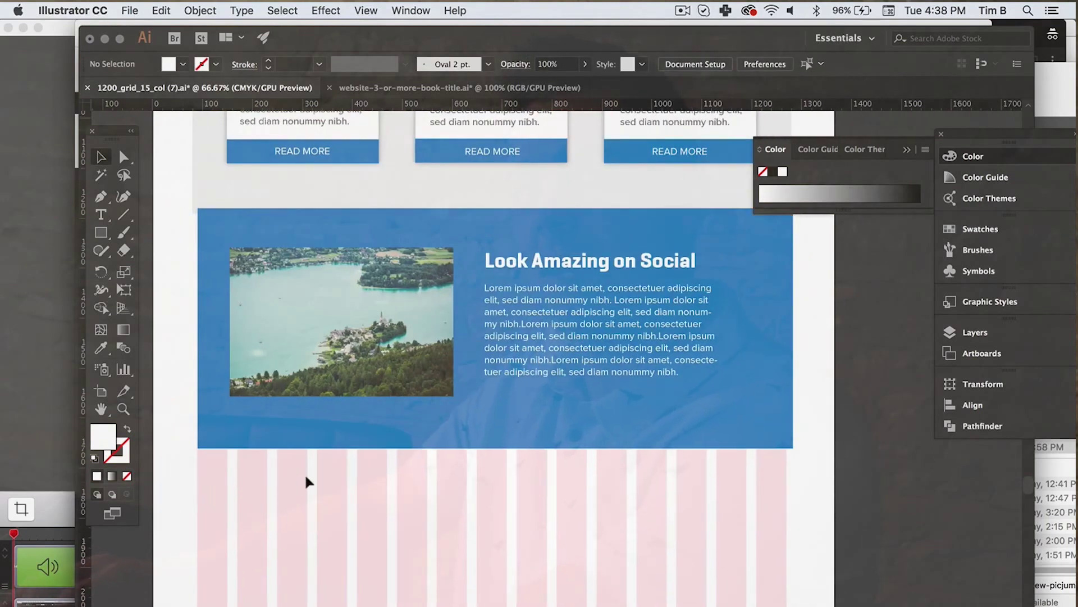
{"action": "scroll", "coordinate": [304, 473], "scroll_direction": "up", "scroll_amount": 3}
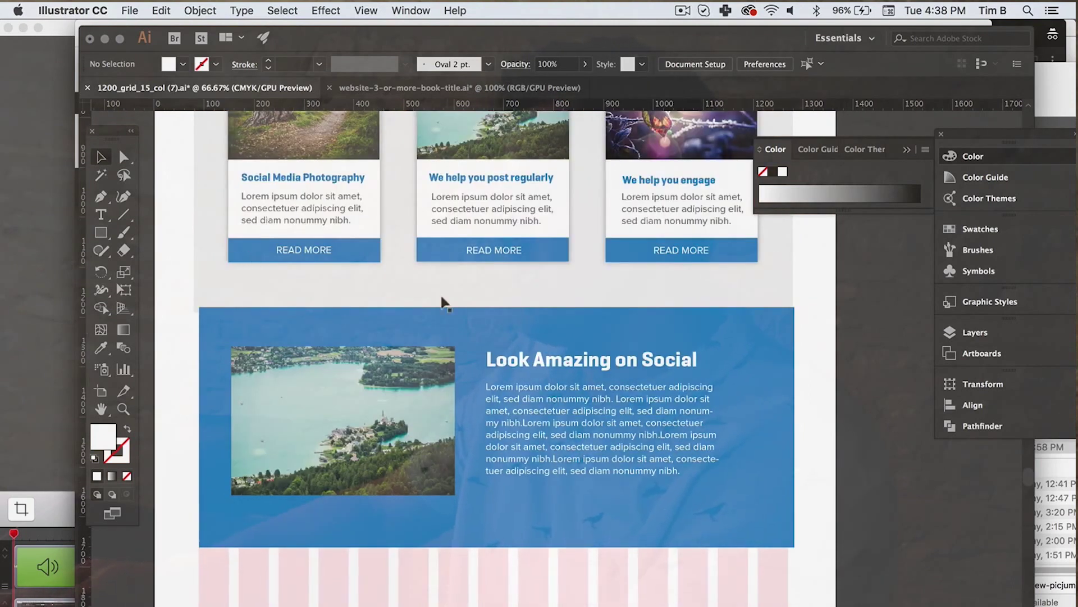
{"action": "scroll", "coordinate": [442, 301], "scroll_direction": "up", "scroll_amount": 8}
Paste a copy of the hero's See Case Studies button below the blue section's body text
{"action": "left_click", "coordinate": [353, 264]}
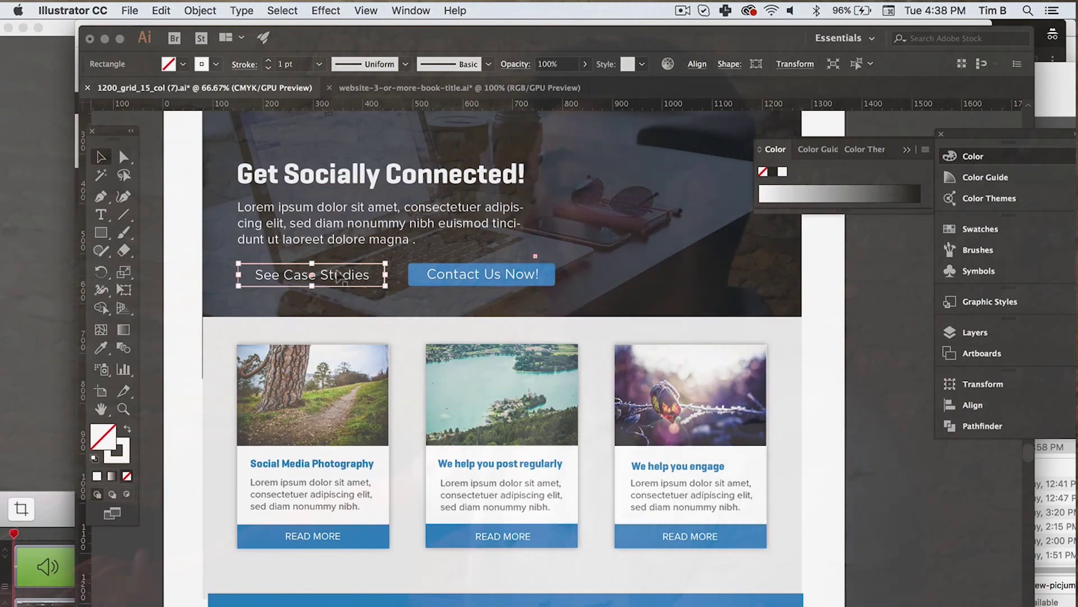
{"action": "left_click", "coordinate": [482, 275], "text": "shift"}
{"action": "scroll", "coordinate": [475, 312], "scroll_direction": "down", "scroll_amount": 8}
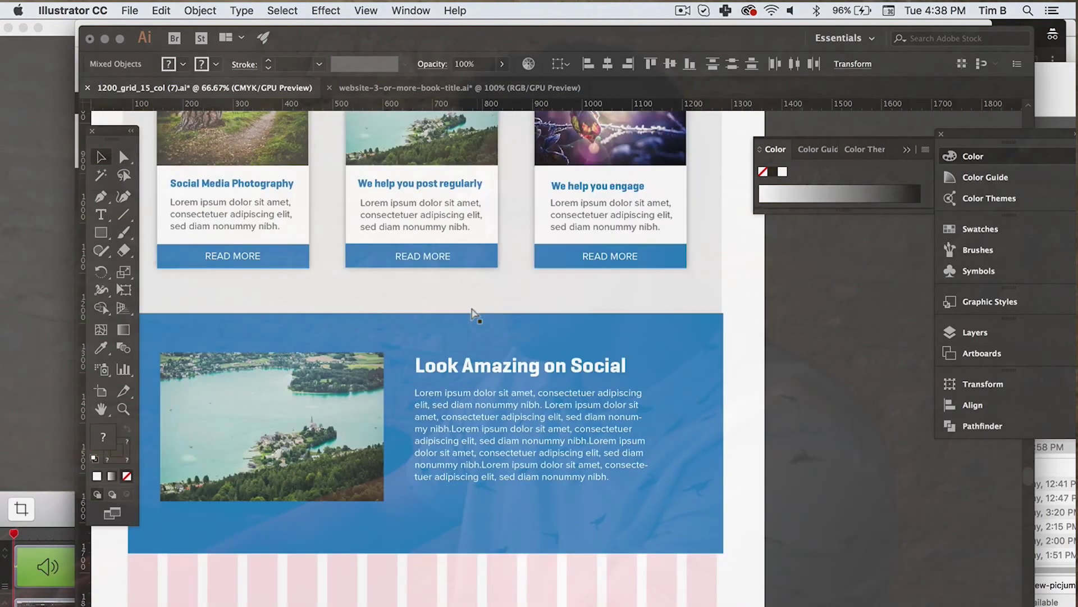
{"action": "key", "text": "super+v"}
{"action": "left_click_drag", "start_coordinate": [504, 452], "coordinate": [554, 503]}
{"action": "left_click", "coordinate": [841, 581]}
Nudge the blue section's heading and body text up slightly
{"action": "scroll", "coordinate": [839, 578], "scroll_direction": "down", "scroll_amount": 3}
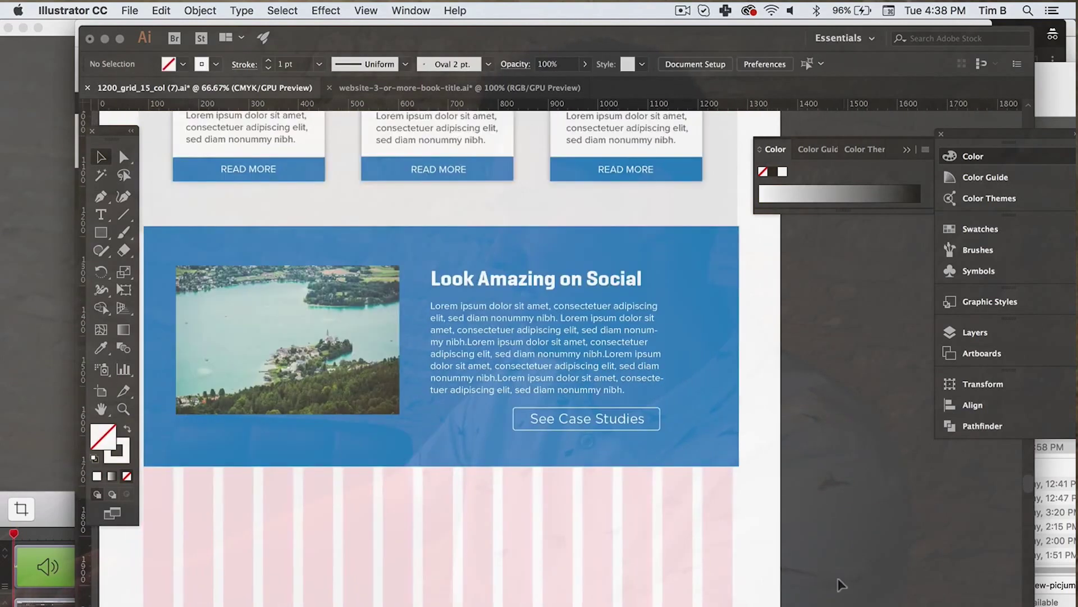
{"action": "scroll", "coordinate": [837, 575], "scroll_direction": "left", "scroll_amount": 3}
{"action": "scroll", "coordinate": [838, 578], "scroll_direction": "left", "scroll_amount": 2}
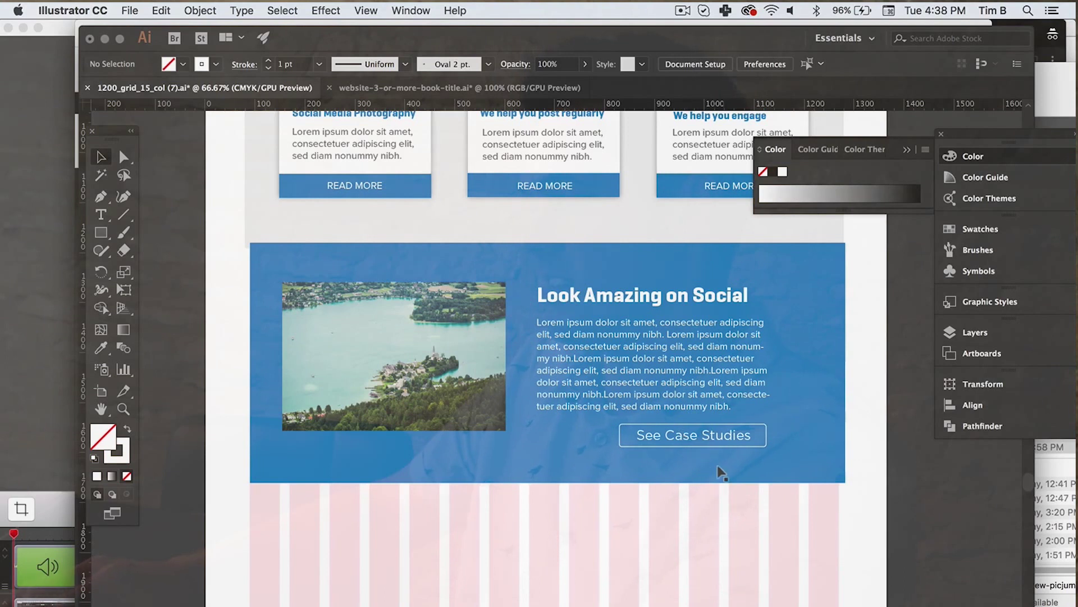
{"action": "left_click", "coordinate": [645, 360]}
{"action": "left_click", "coordinate": [631, 321]}
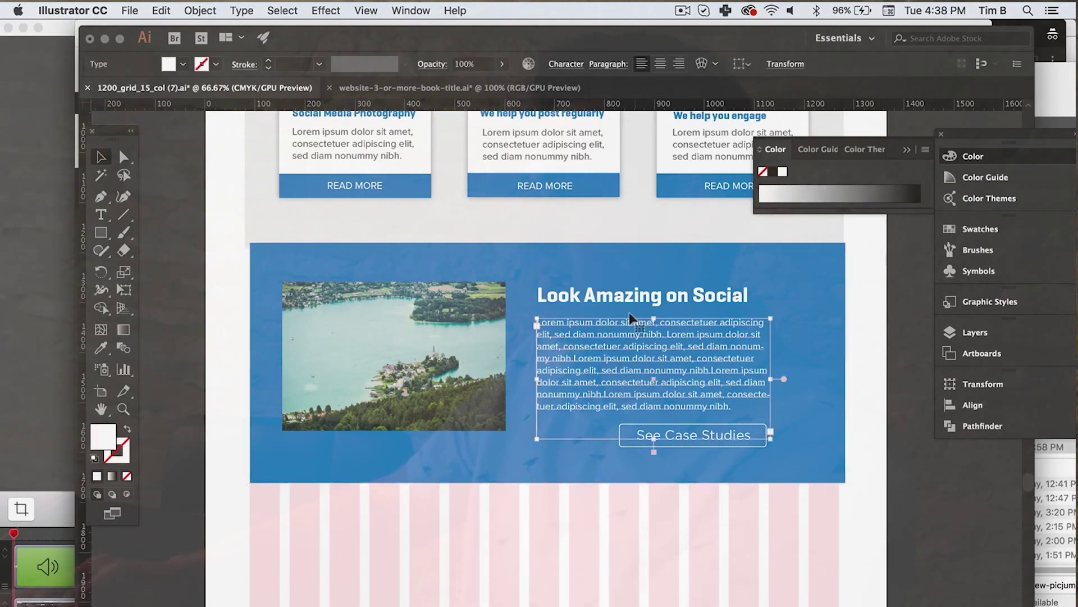
{"action": "left_click", "coordinate": [633, 294], "text": "shift"}
{"action": "key", "text": "Up"}
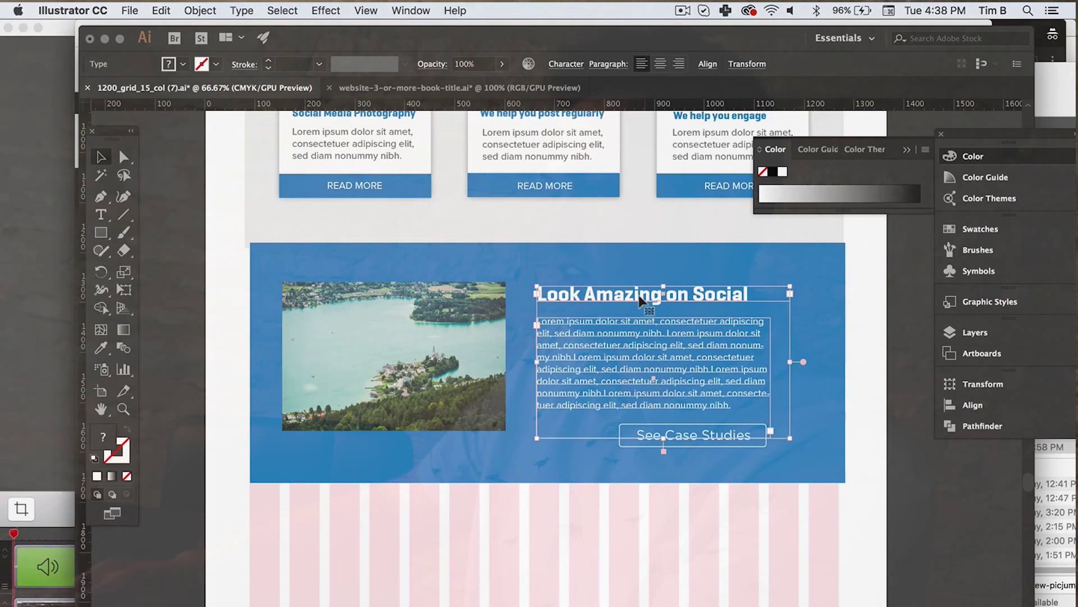
{"action": "left_click", "coordinate": [913, 507]}
{"action": "scroll", "coordinate": [513, 257], "scroll_direction": "down", "scroll_amount": 5}
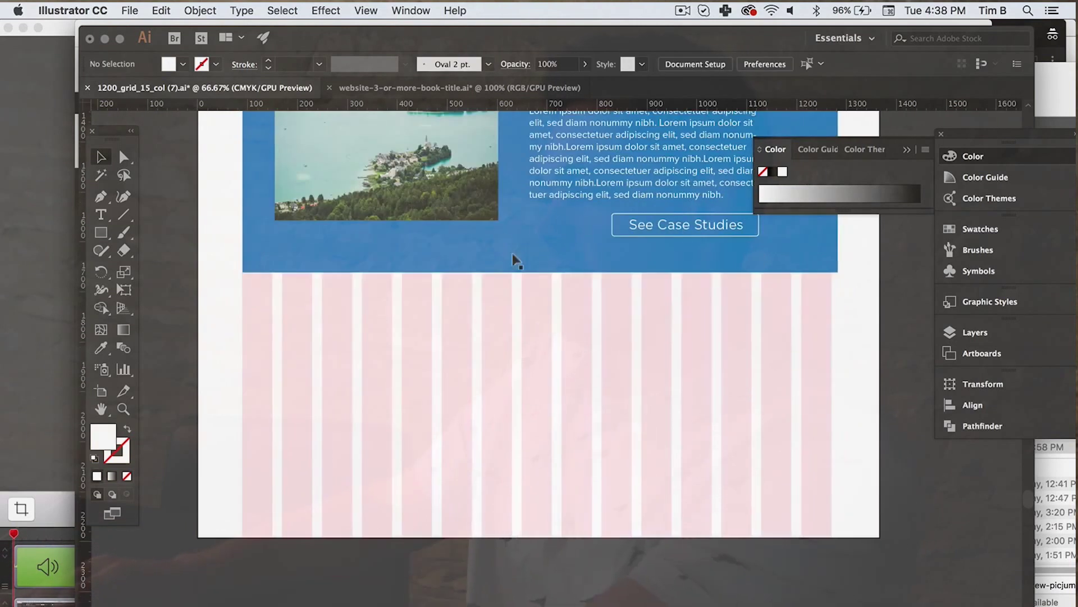
Paste a copy of the blue rectangle over the pink grid and give it a white fill
{"action": "left_click", "coordinate": [497, 228]}
{"action": "key", "text": "super+v"}
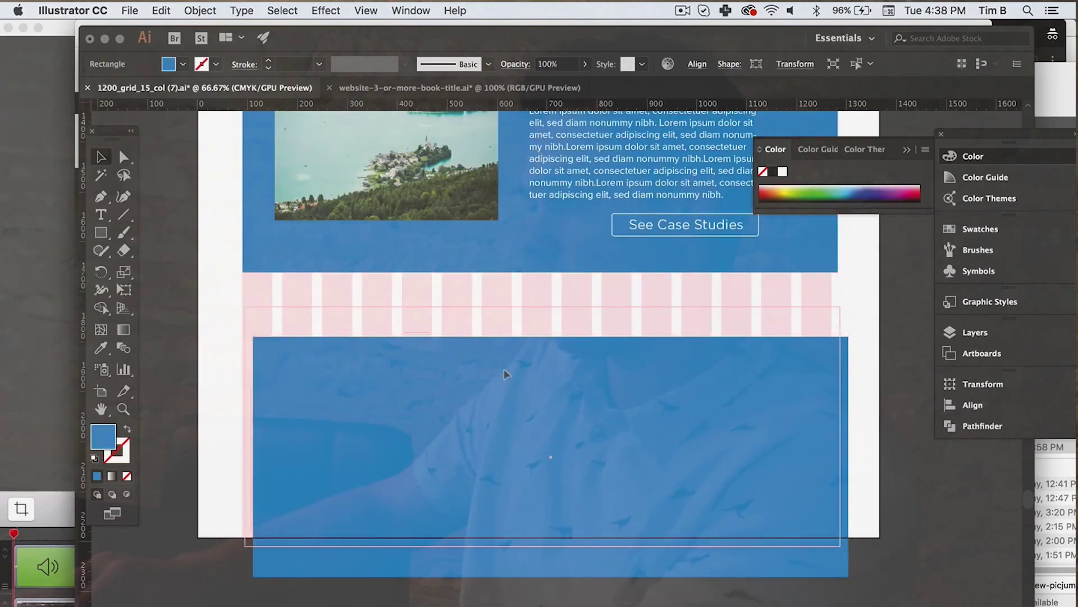
{"action": "left_click_drag", "start_coordinate": [504, 347], "coordinate": [505, 346]}
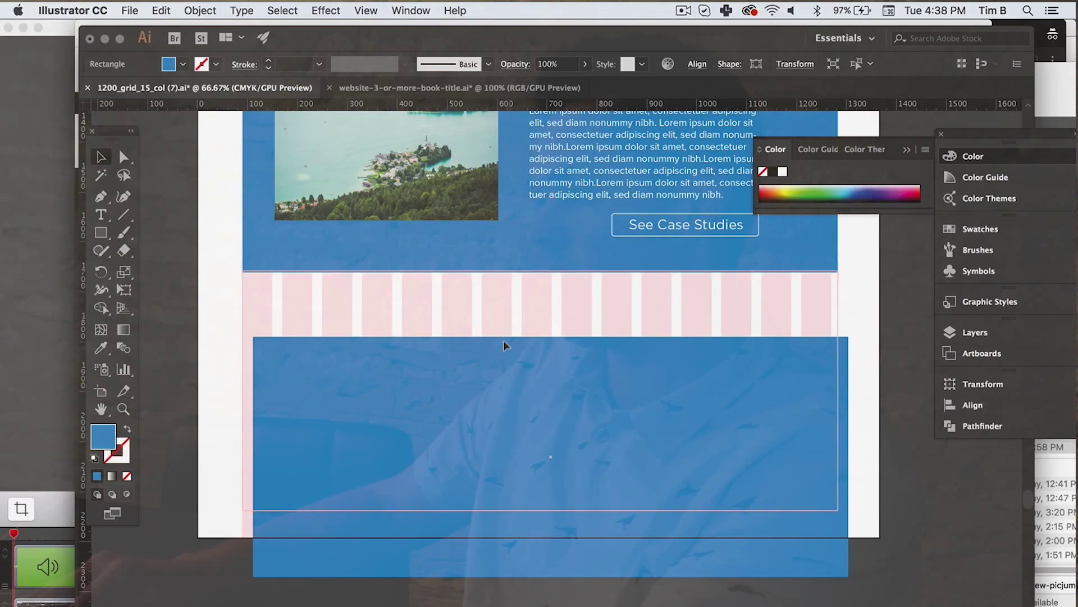
{"action": "key", "text": "super+z"}
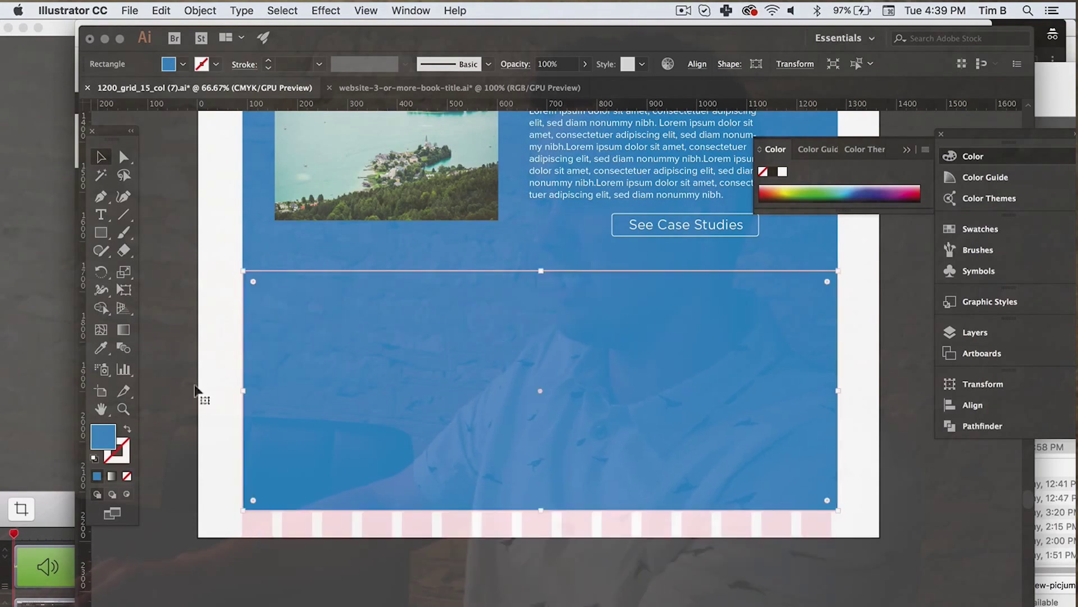
{"action": "left_click", "coordinate": [101, 347]}
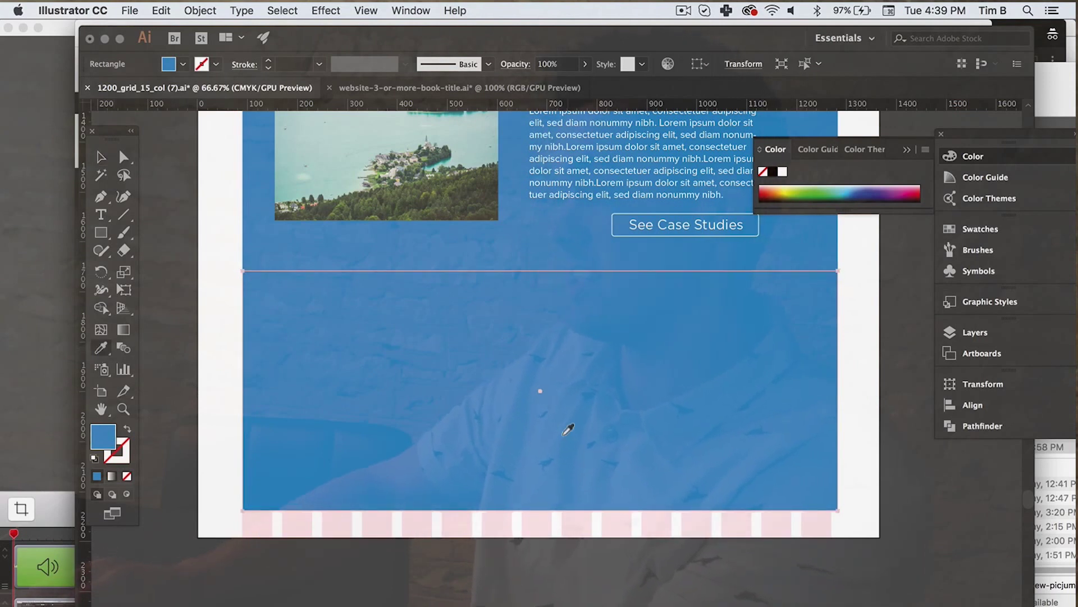
{"action": "scroll", "coordinate": [568, 429], "scroll_direction": "up", "scroll_amount": 5}
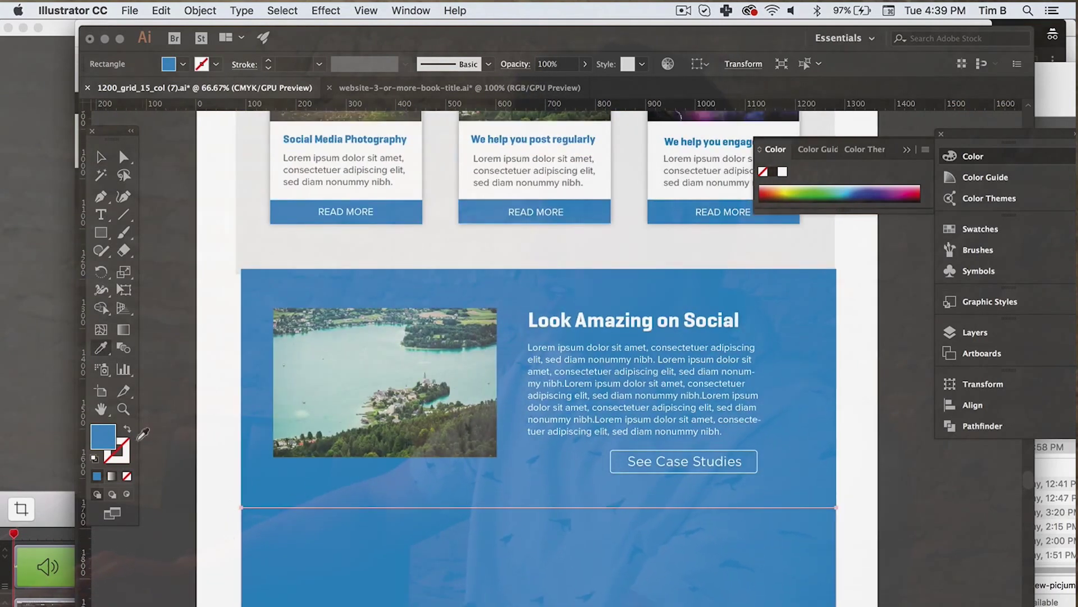
{"action": "scroll", "coordinate": [345, 477], "scroll_direction": "up", "scroll_amount": 3}
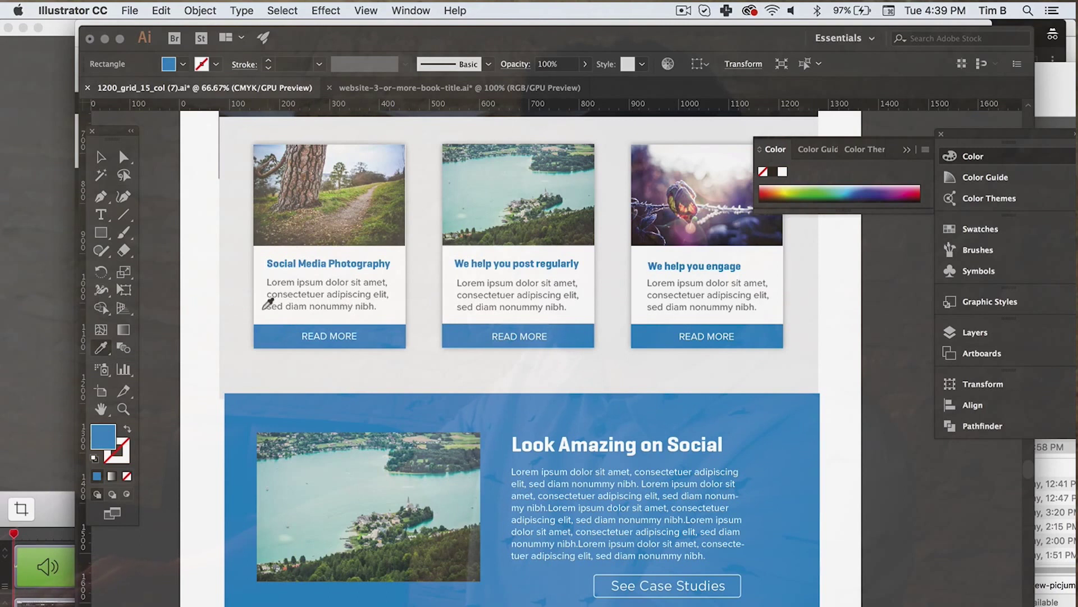
{"action": "scroll", "coordinate": [354, 358], "scroll_direction": "down", "scroll_amount": 6}
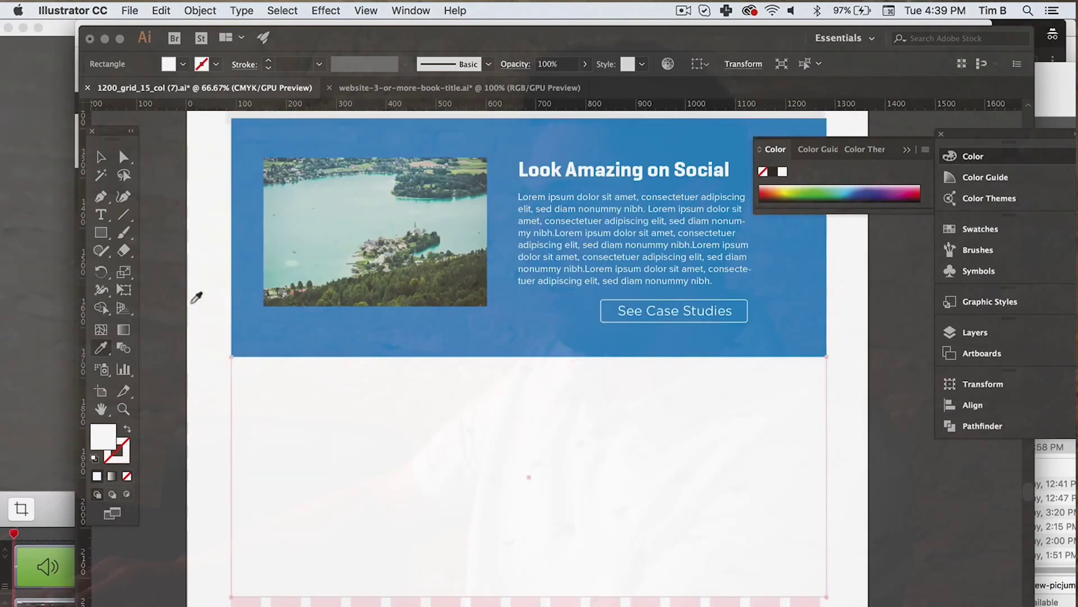
{"action": "left_click", "coordinate": [101, 157]}
{"action": "left_click", "coordinate": [965, 581]}
Line up the left edges of the blue and white section rectangles
{"action": "scroll", "coordinate": [545, 340], "scroll_direction": "up", "scroll_amount": 5}
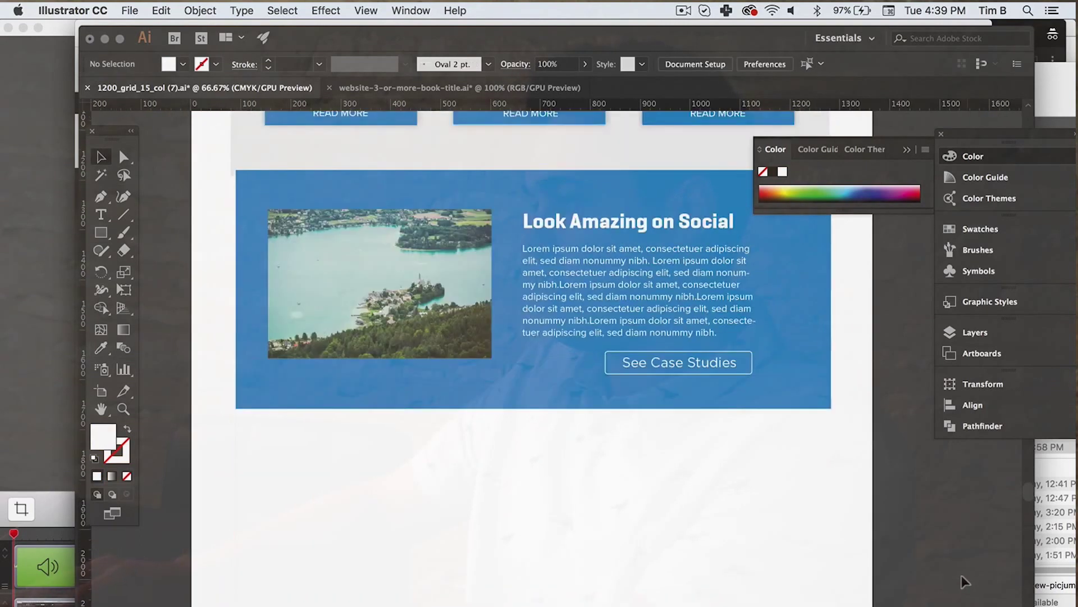
{"action": "scroll", "coordinate": [508, 325], "scroll_direction": "down", "scroll_amount": 3}
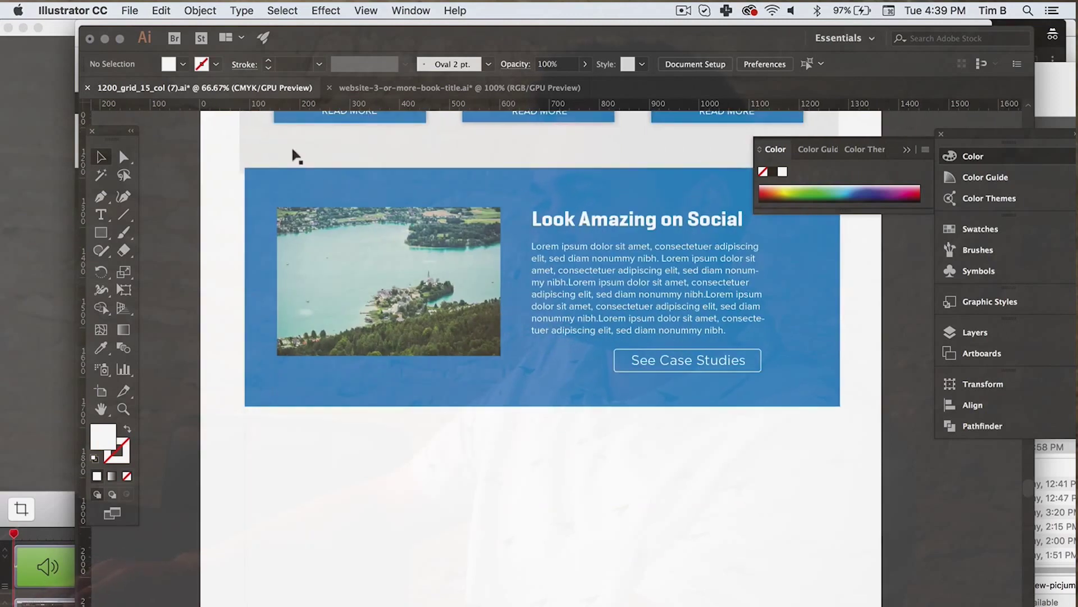
{"action": "scroll", "coordinate": [292, 149], "scroll_direction": "up", "scroll_amount": 2}
{"action": "left_click", "coordinate": [250, 310]}
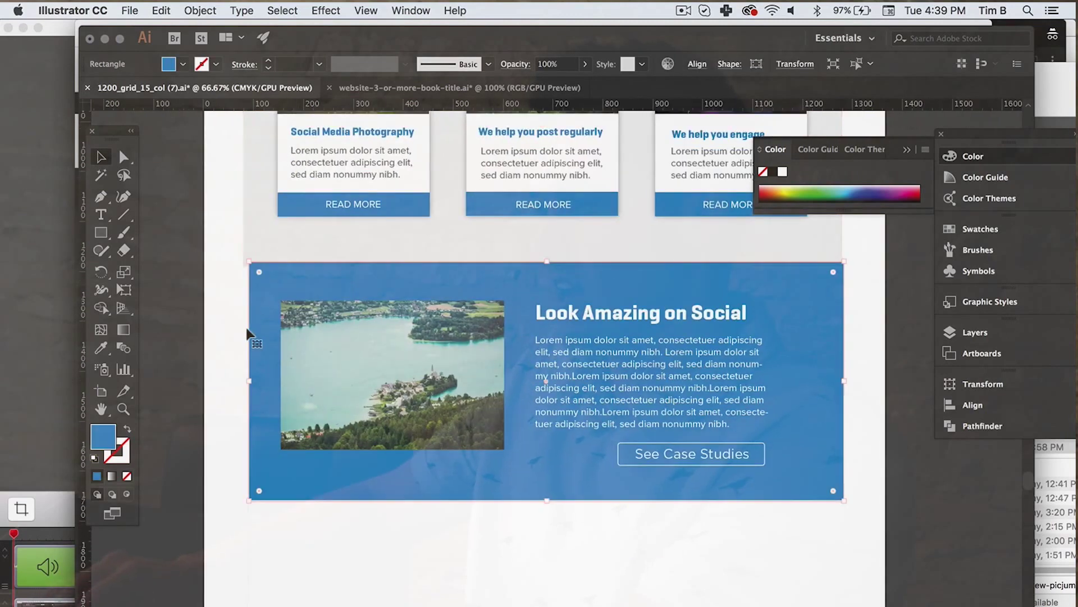
{"action": "left_click_drag", "start_coordinate": [250, 382], "coordinate": [243, 376]}
{"action": "scroll", "coordinate": [419, 387], "scroll_direction": "down", "scroll_amount": 4}
{"action": "left_click", "coordinate": [322, 407]}
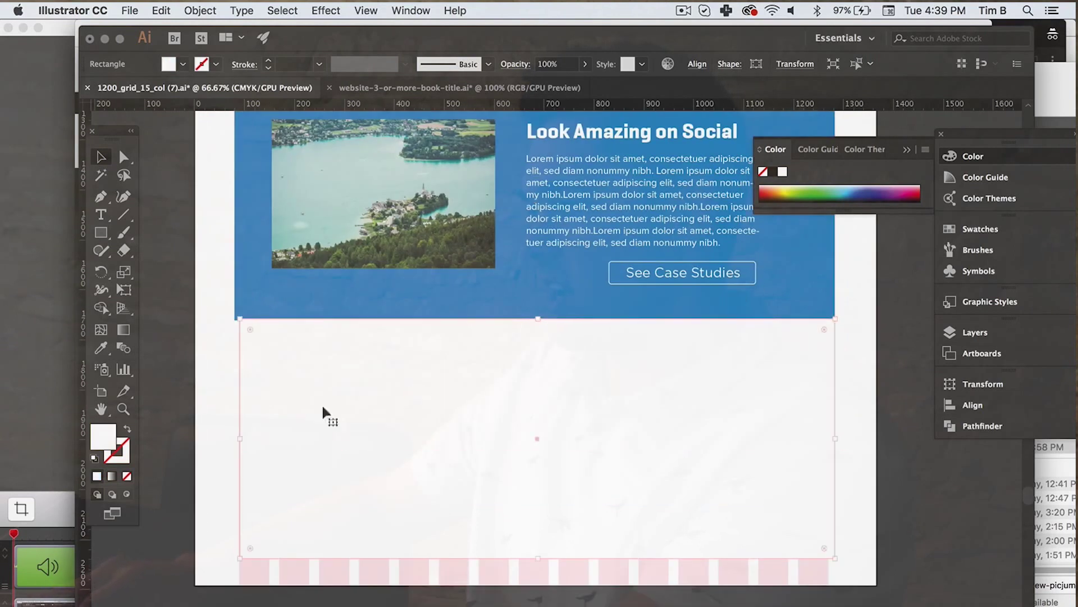
{"action": "left_click_drag", "start_coordinate": [235, 434], "coordinate": [231, 435]}
{"action": "scroll", "coordinate": [546, 393], "scroll_direction": "up", "scroll_amount": 4}
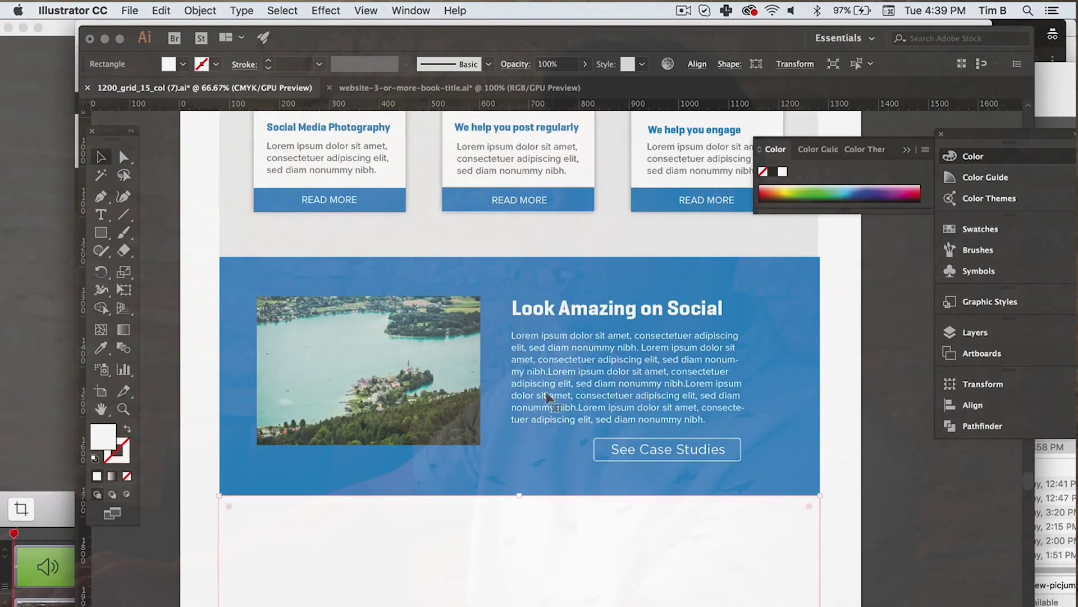
{"action": "scroll", "coordinate": [567, 503], "scroll_direction": "up", "scroll_amount": 4}
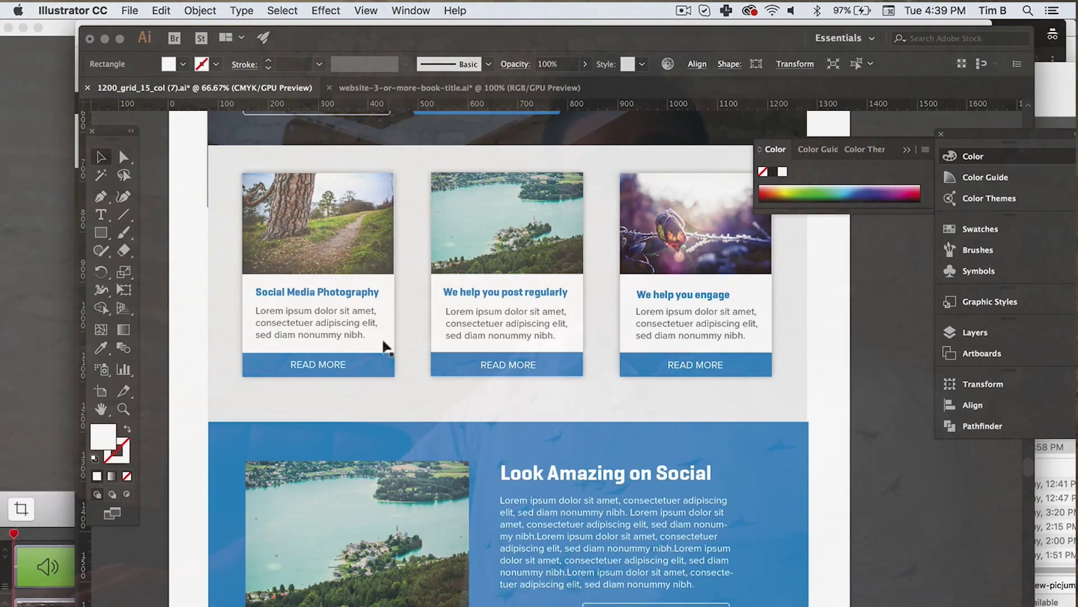
Place an enlarged copy of the first card's tree photo in the white section
{"action": "scroll", "coordinate": [691, 358], "scroll_direction": "down", "scroll_amount": 2}
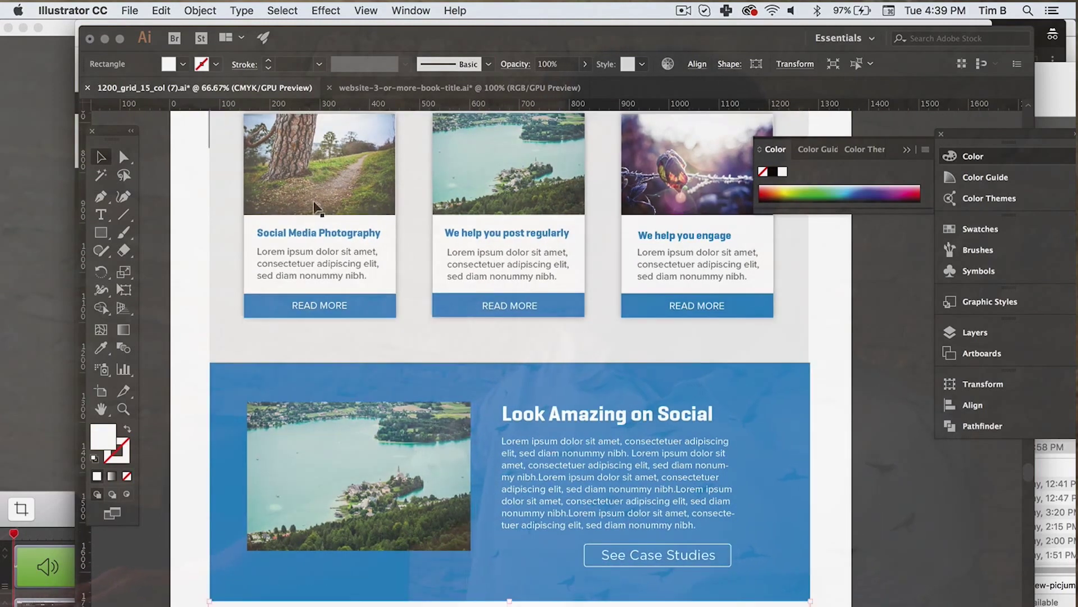
{"action": "scroll", "coordinate": [686, 256], "scroll_direction": "down", "scroll_amount": 4}
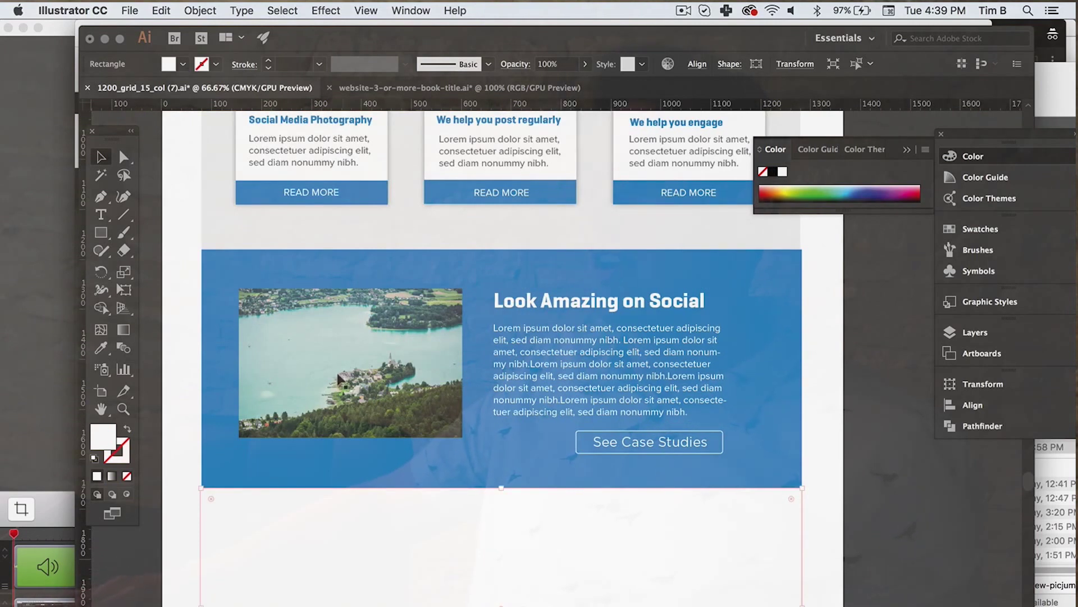
{"action": "left_click", "coordinate": [340, 380]}
{"action": "scroll", "coordinate": [560, 382], "scroll_direction": "down", "scroll_amount": 2}
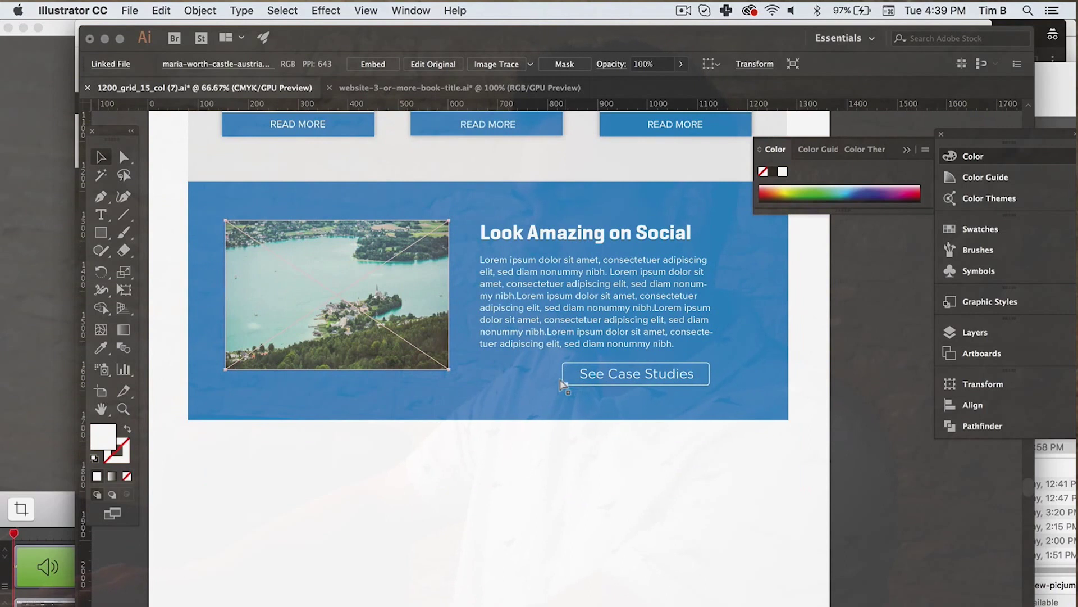
{"action": "left_click", "coordinate": [580, 429]}
{"action": "scroll", "coordinate": [581, 421], "scroll_direction": "up", "scroll_amount": 1}
{"action": "scroll", "coordinate": [581, 416], "scroll_direction": "up", "scroll_amount": 5}
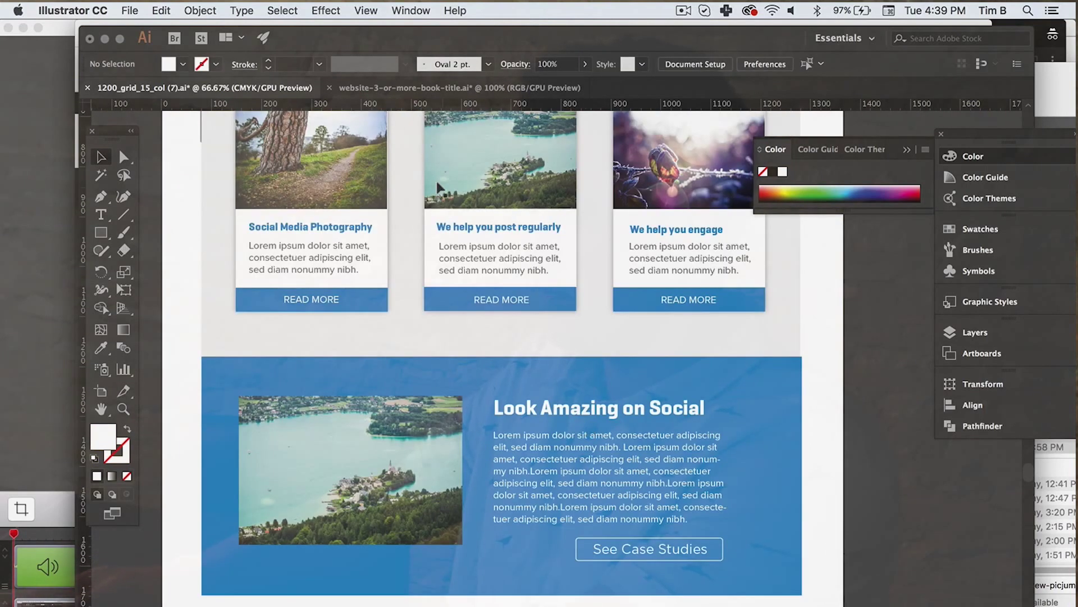
{"action": "left_click", "coordinate": [292, 163]}
{"action": "scroll", "coordinate": [461, 250], "scroll_direction": "down", "scroll_amount": 10}
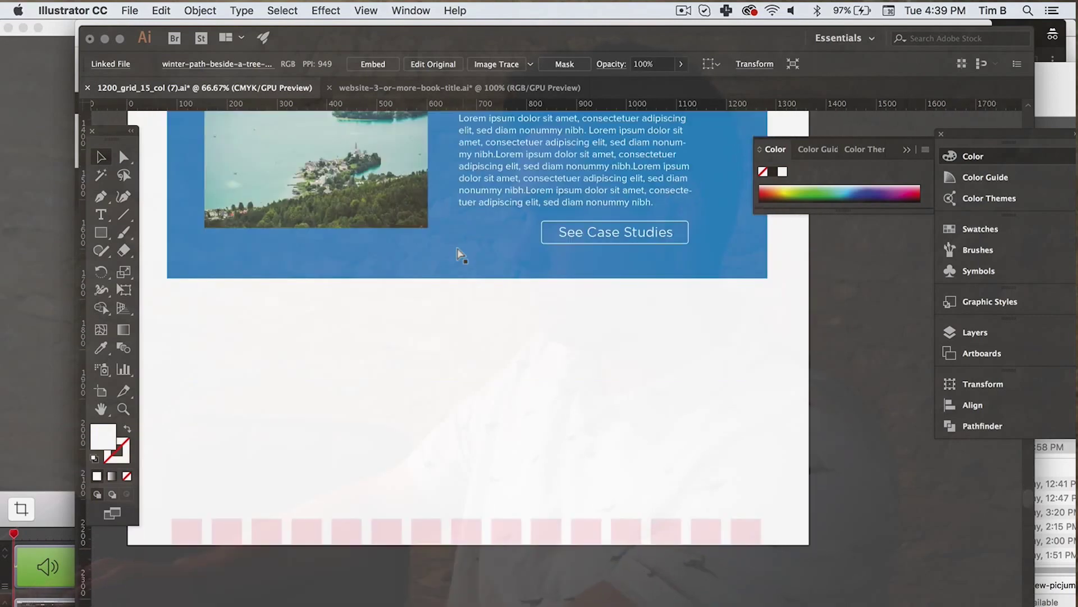
{"action": "left_click_drag", "start_coordinate": [533, 437], "coordinate": [593, 360]}
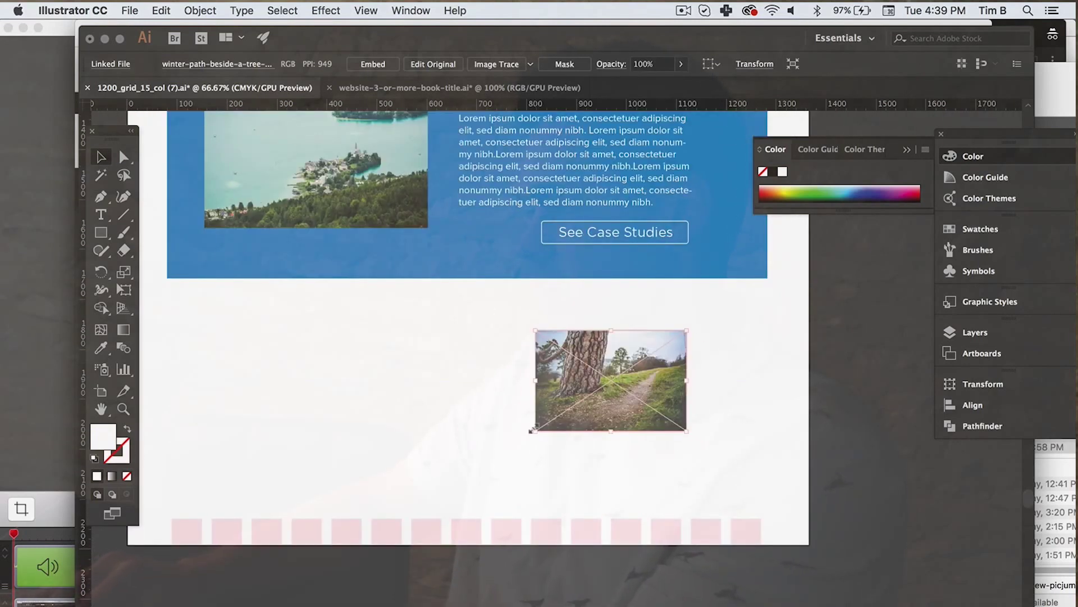
{"action": "left_click_drag", "start_coordinate": [531, 430], "coordinate": [452, 473]}
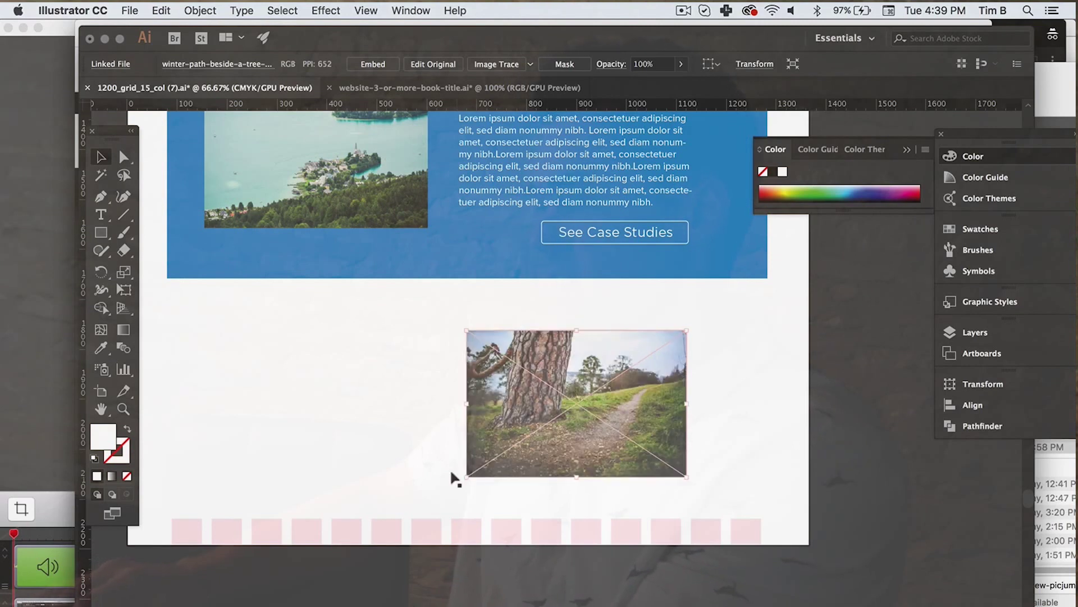
{"action": "left_click", "coordinate": [883, 469]}
Stretch the white section's background down over the grid stripes
{"action": "left_click", "coordinate": [691, 510]}
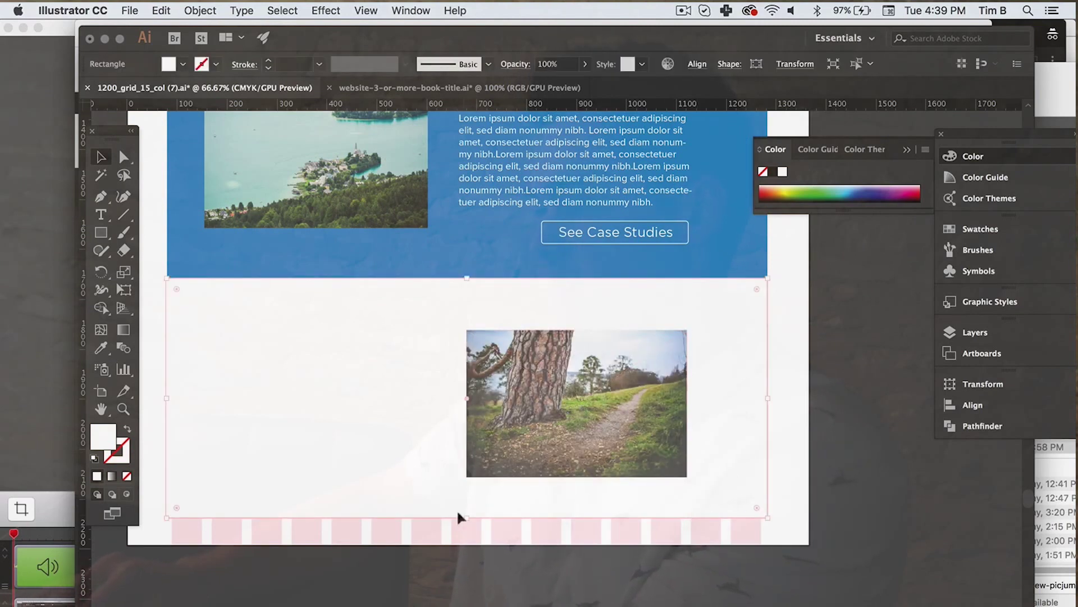
{"action": "left_click_drag", "start_coordinate": [458, 513], "coordinate": [462, 547]}
{"action": "key", "text": "super+shift+a"}
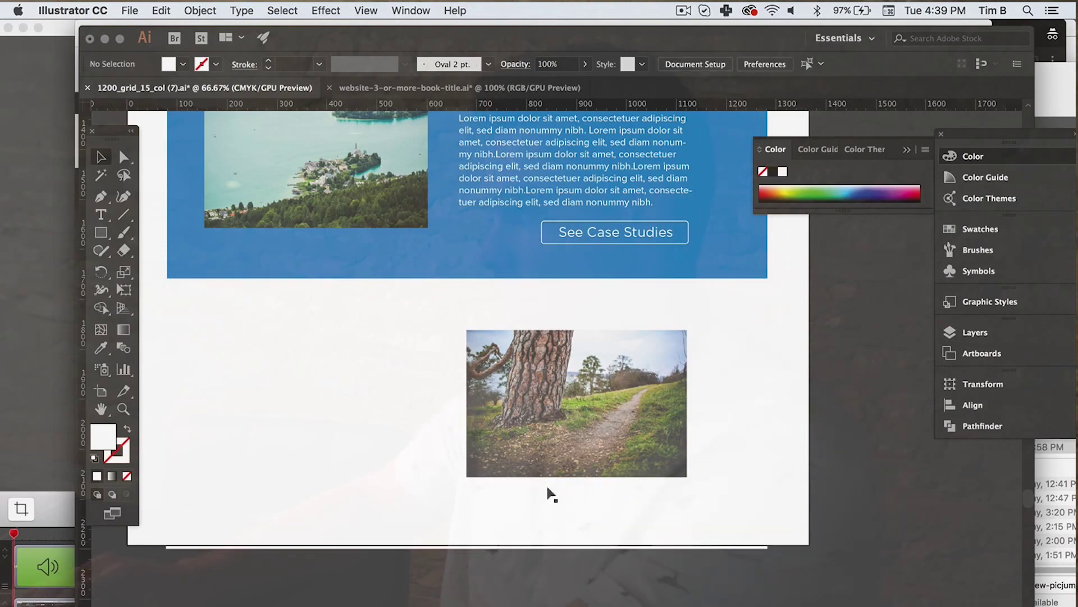
{"action": "left_click", "coordinate": [646, 429]}
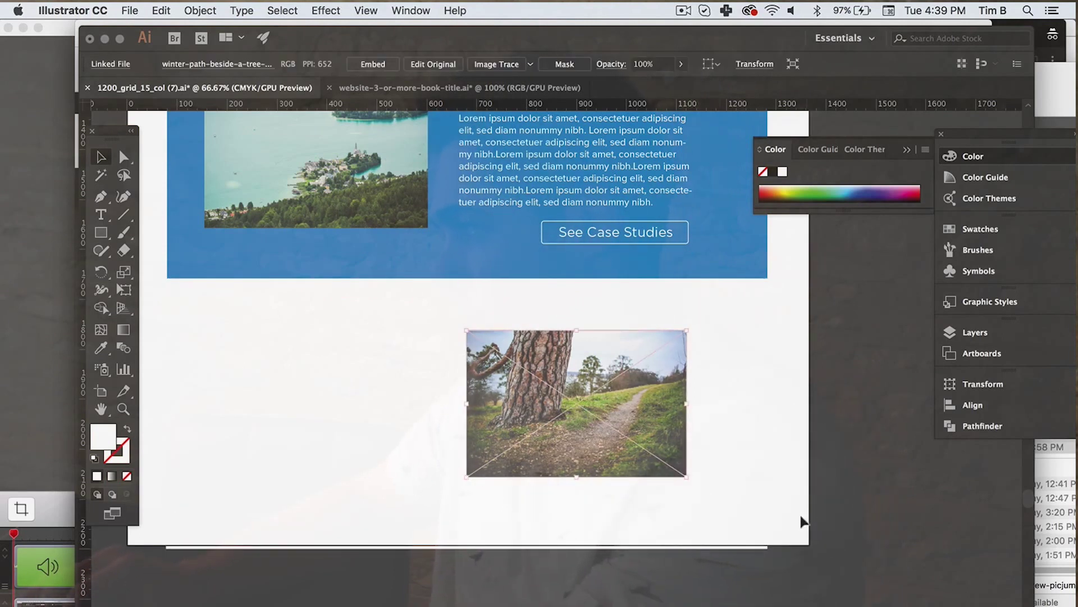
{"action": "left_click", "coordinate": [867, 518]}
{"action": "scroll", "coordinate": [867, 517], "scroll_direction": "up", "scroll_amount": 5}
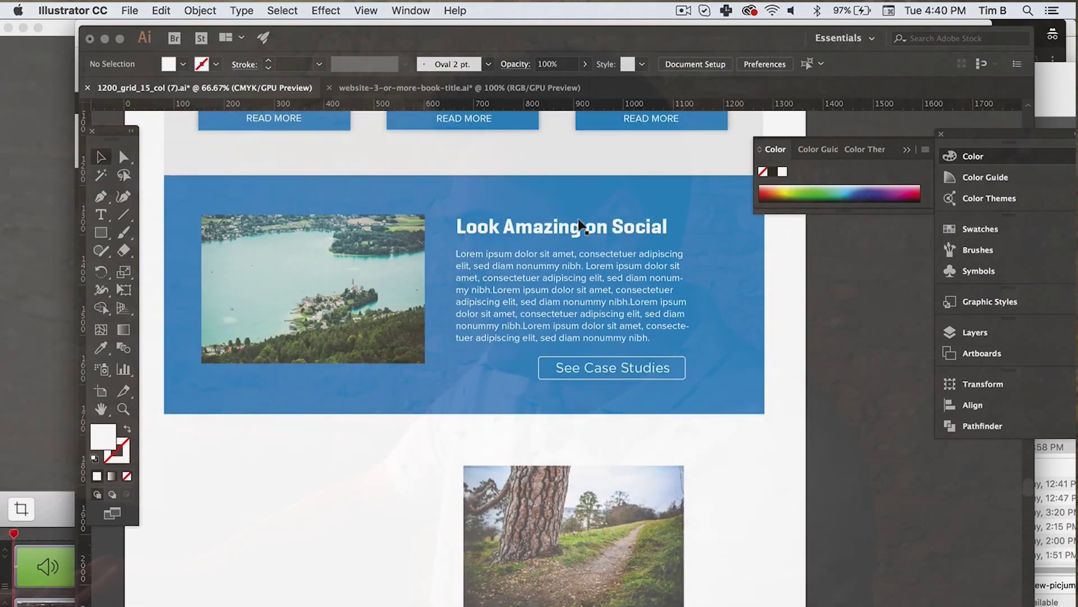
Copy the 'Look Amazing on Social' heading and paragraph left of the tree photo
{"action": "left_click", "coordinate": [581, 226]}
{"action": "left_click", "coordinate": [560, 286], "text": "shift"}
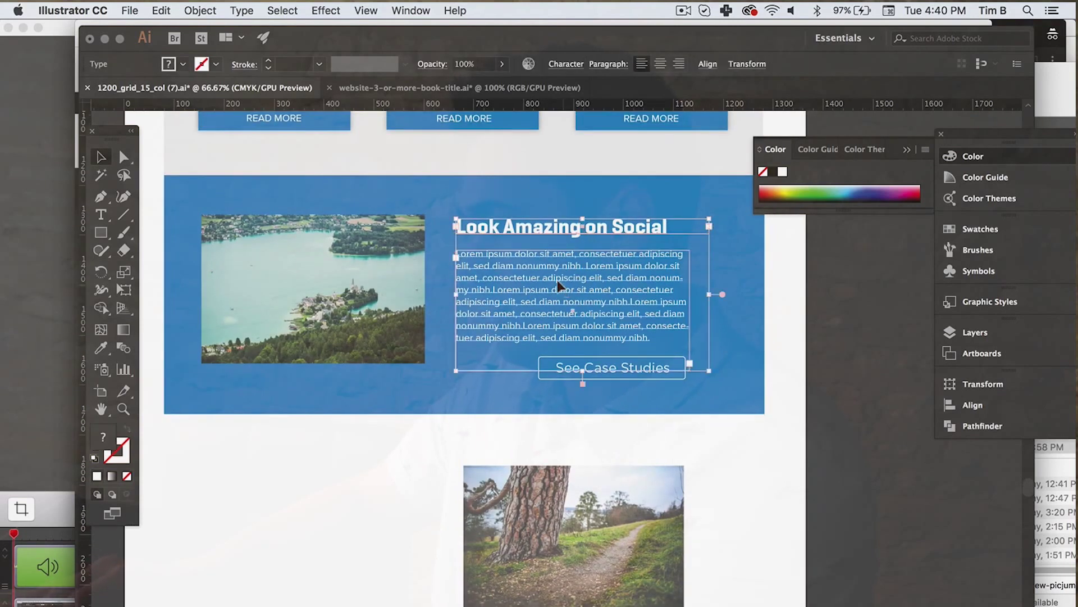
{"action": "left_click", "coordinate": [589, 366], "text": "shift"}
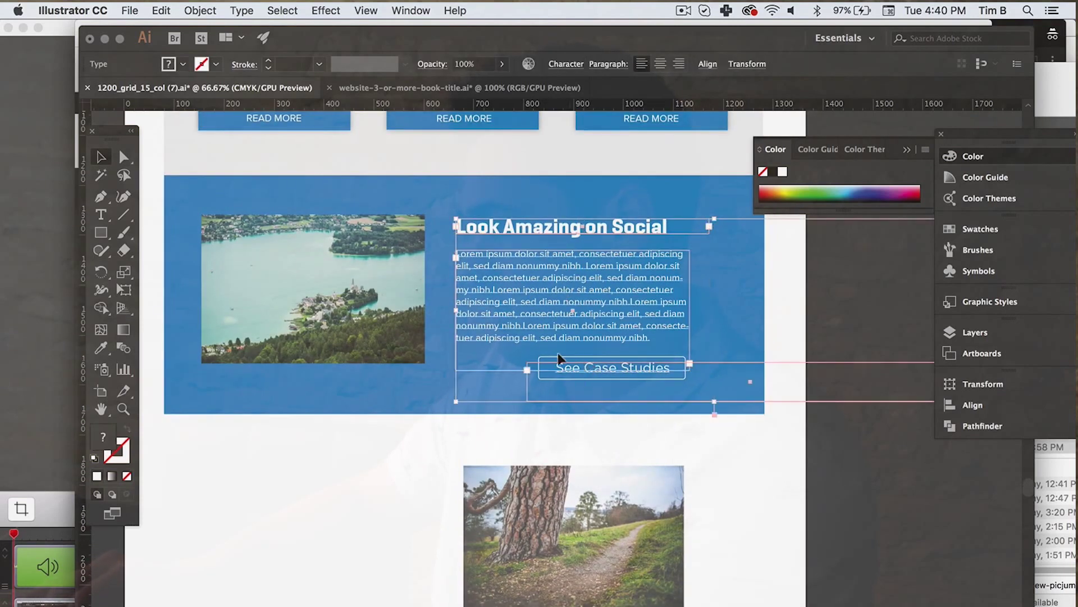
{"action": "left_click", "coordinate": [879, 522]}
{"action": "left_click", "coordinate": [572, 298]}
{"action": "left_click", "coordinate": [539, 225], "text": "shift"}
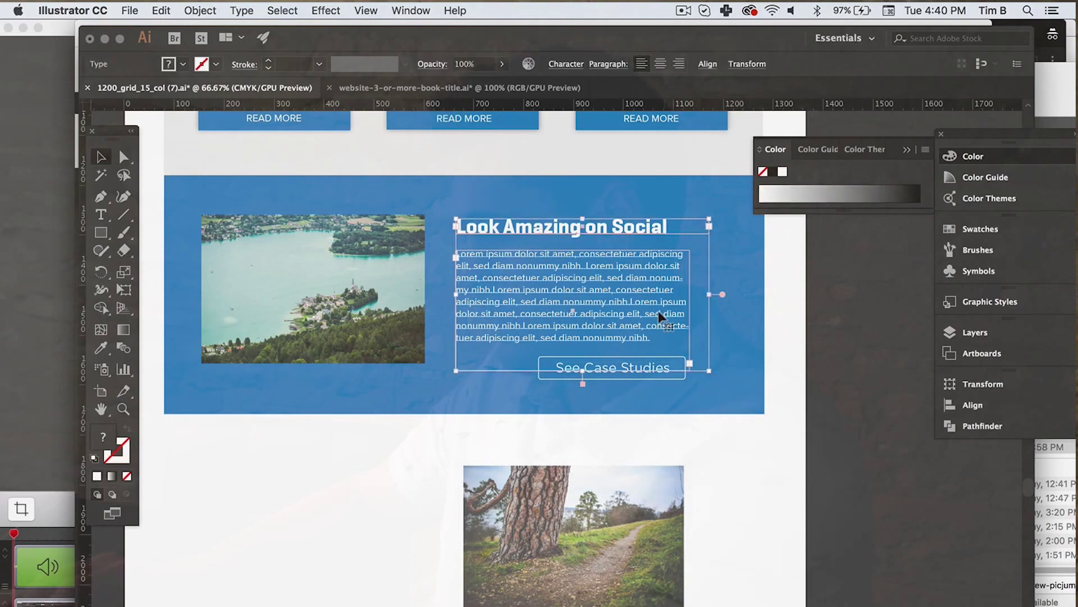
{"action": "left_click_drag", "start_coordinate": [662, 316], "coordinate": [313, 500]}
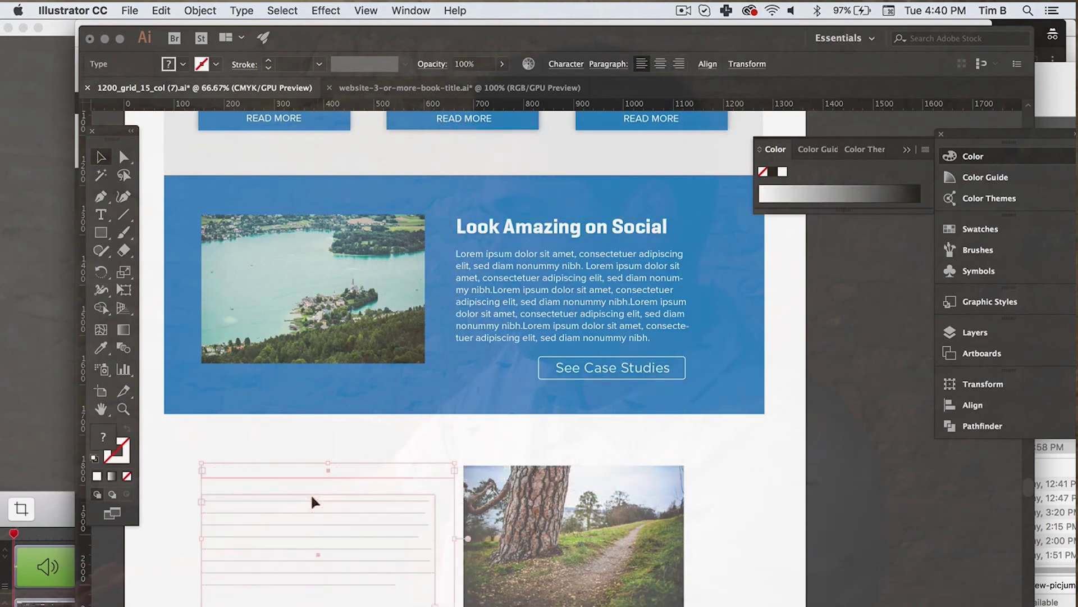
{"action": "left_click", "coordinate": [913, 516]}
Colour the copied heading with the banner's blue using the Eyedropper
{"action": "left_click", "coordinate": [270, 544]}
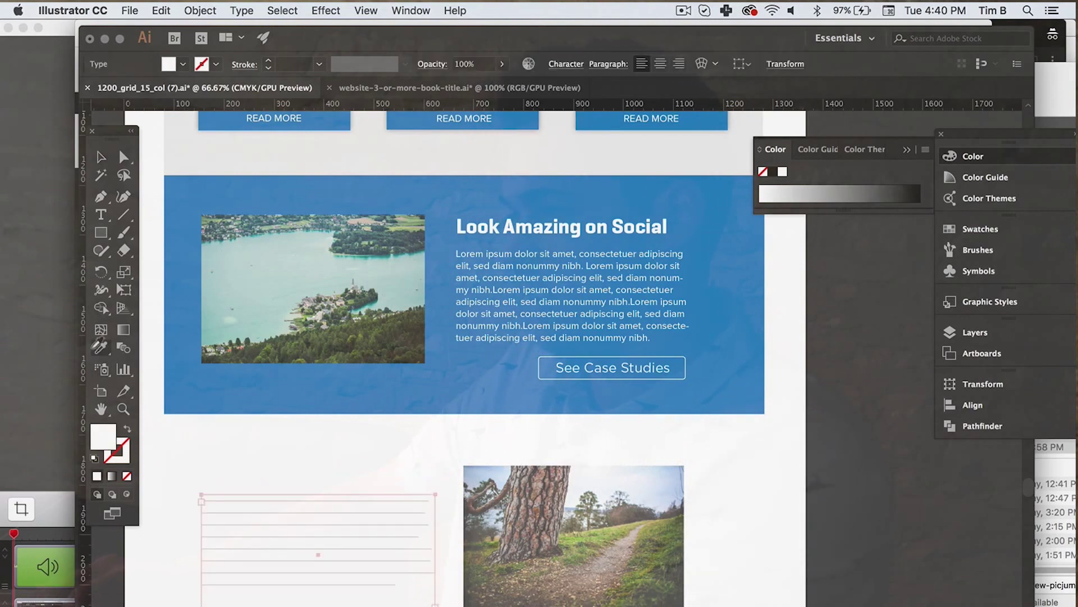
{"action": "scroll", "coordinate": [379, 393], "scroll_direction": "up", "scroll_amount": 10}
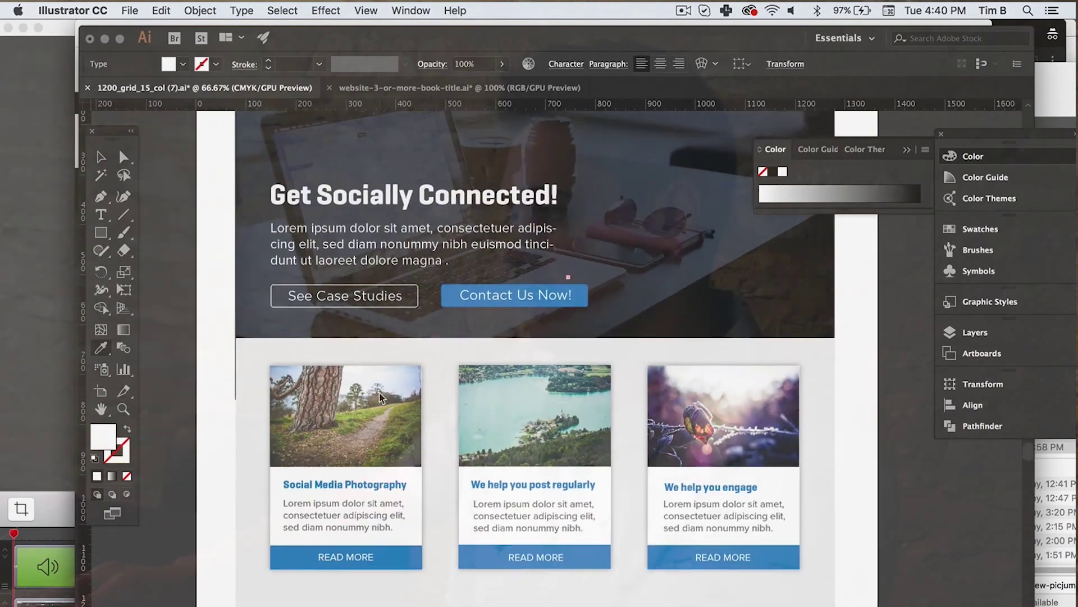
{"action": "scroll", "coordinate": [379, 393], "scroll_direction": "down", "scroll_amount": 6}
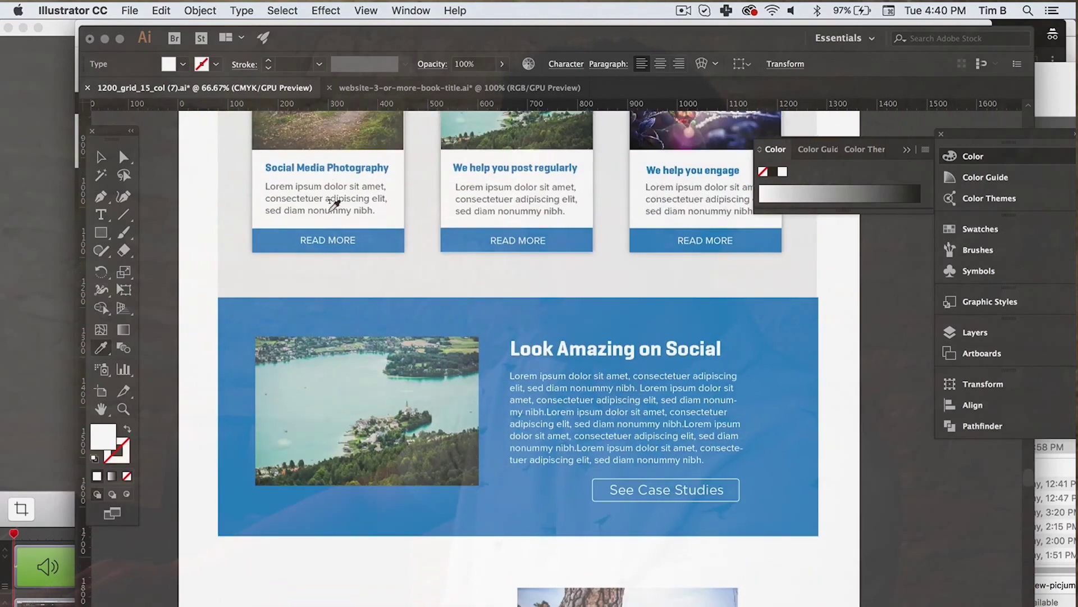
{"action": "scroll", "coordinate": [474, 327], "scroll_direction": "down", "scroll_amount": 5}
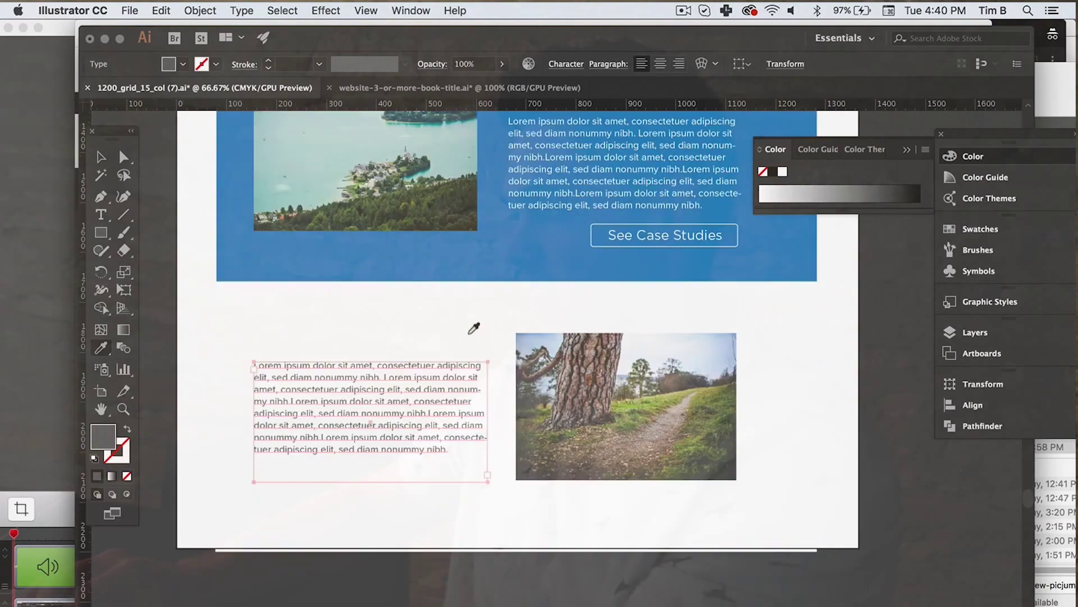
{"action": "left_click", "coordinate": [521, 563]}
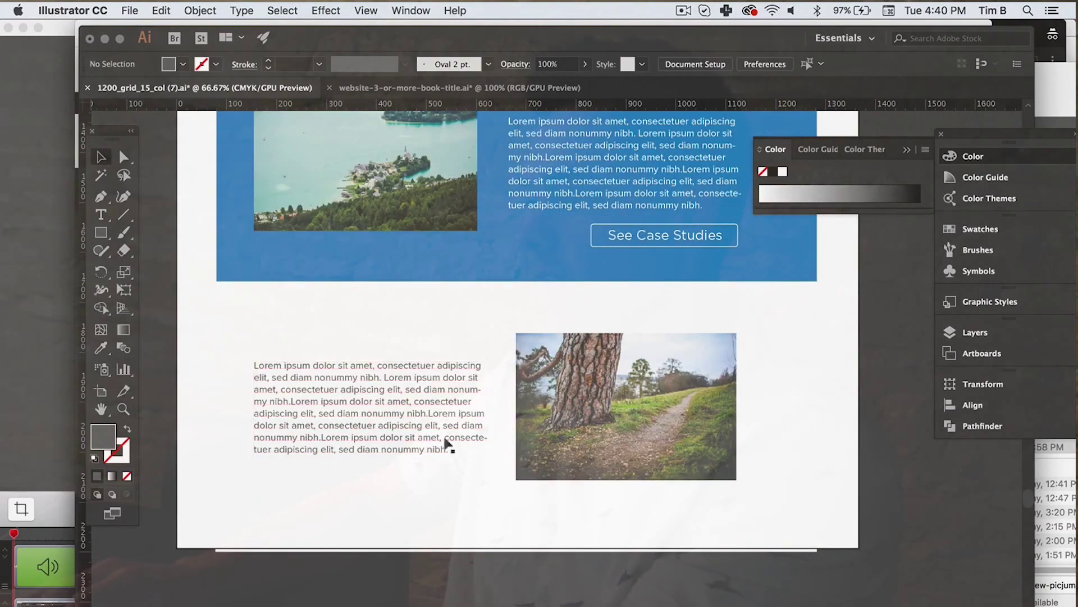
{"action": "left_click", "coordinate": [378, 343]}
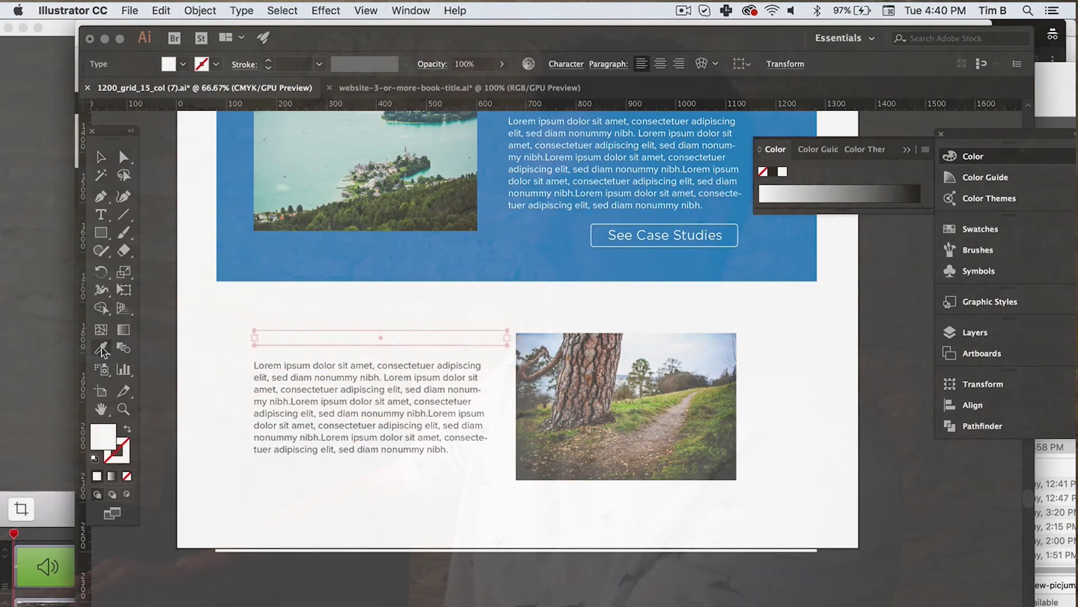
{"action": "left_click", "coordinate": [228, 267]}
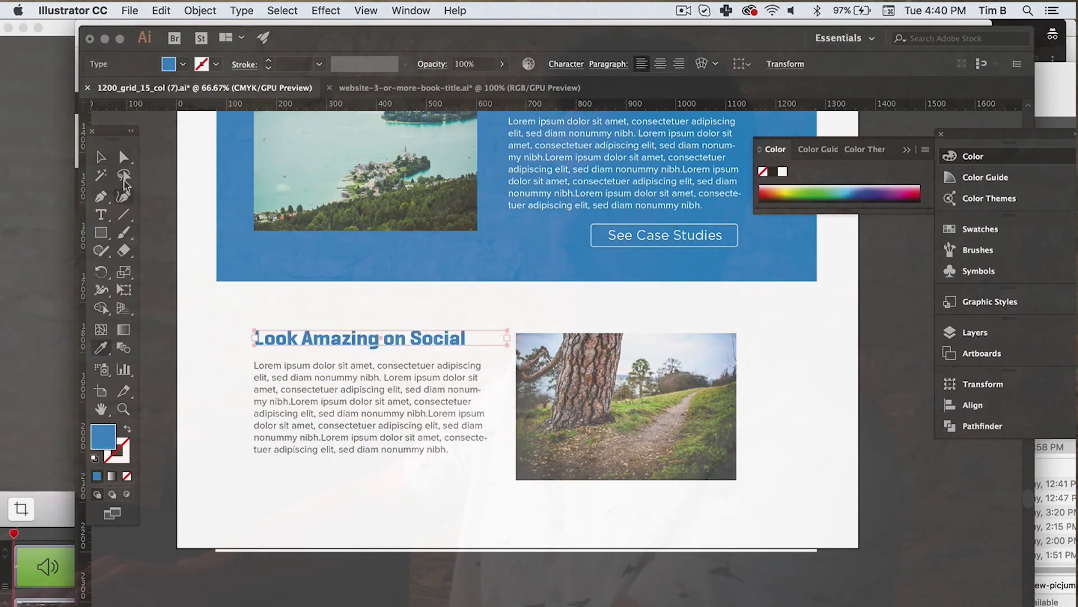
{"action": "left_click", "coordinate": [101, 156]}
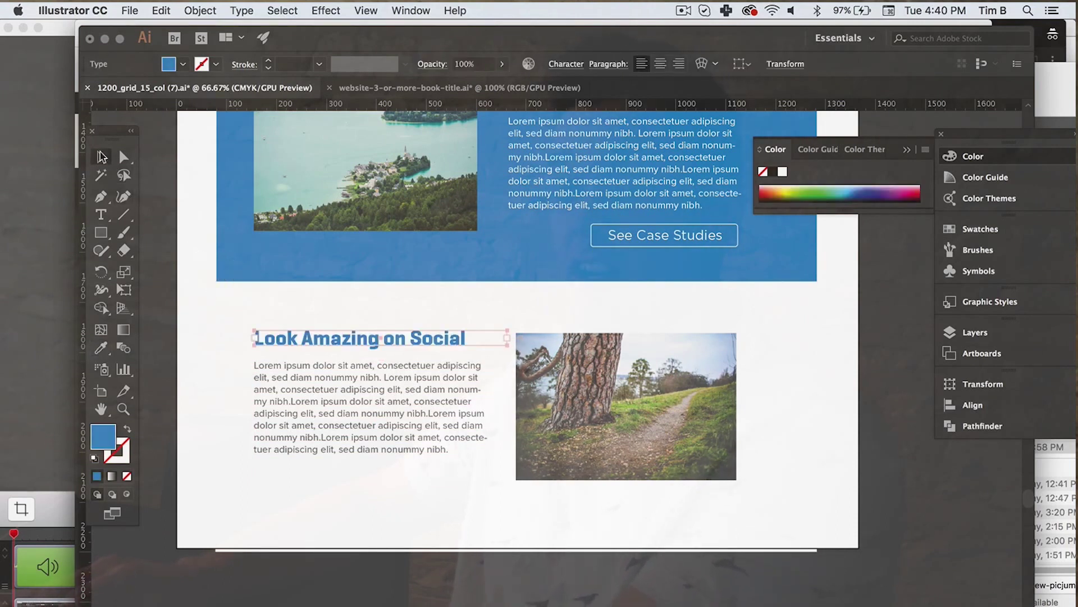
{"action": "left_click", "coordinate": [472, 601]}
{"action": "scroll", "coordinate": [780, 587], "scroll_direction": "up", "scroll_amount": 5}
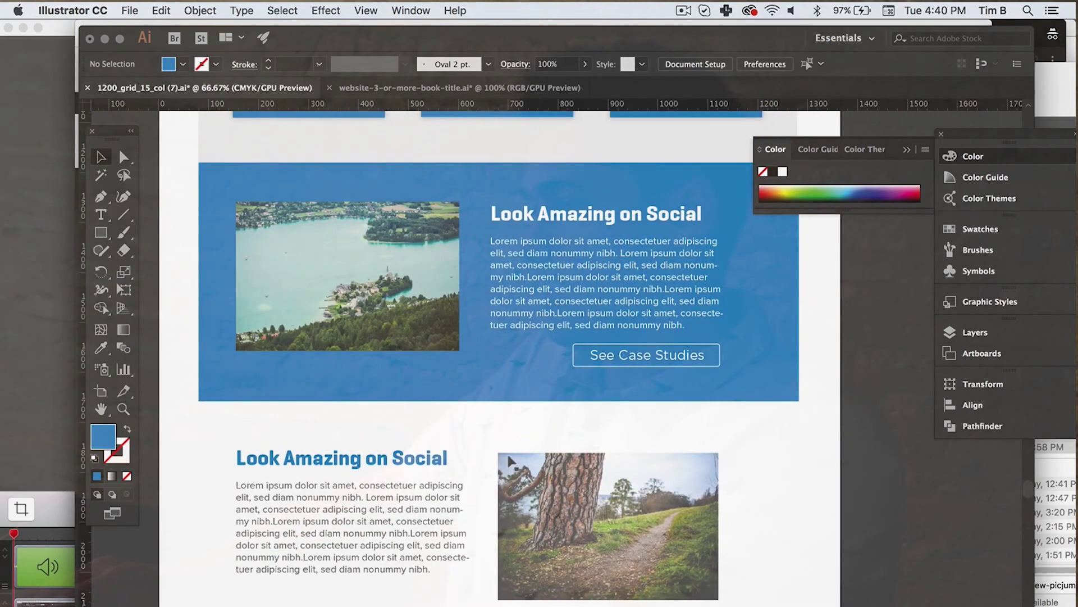
{"action": "scroll", "coordinate": [682, 562], "scroll_direction": "up", "scroll_amount": 8}
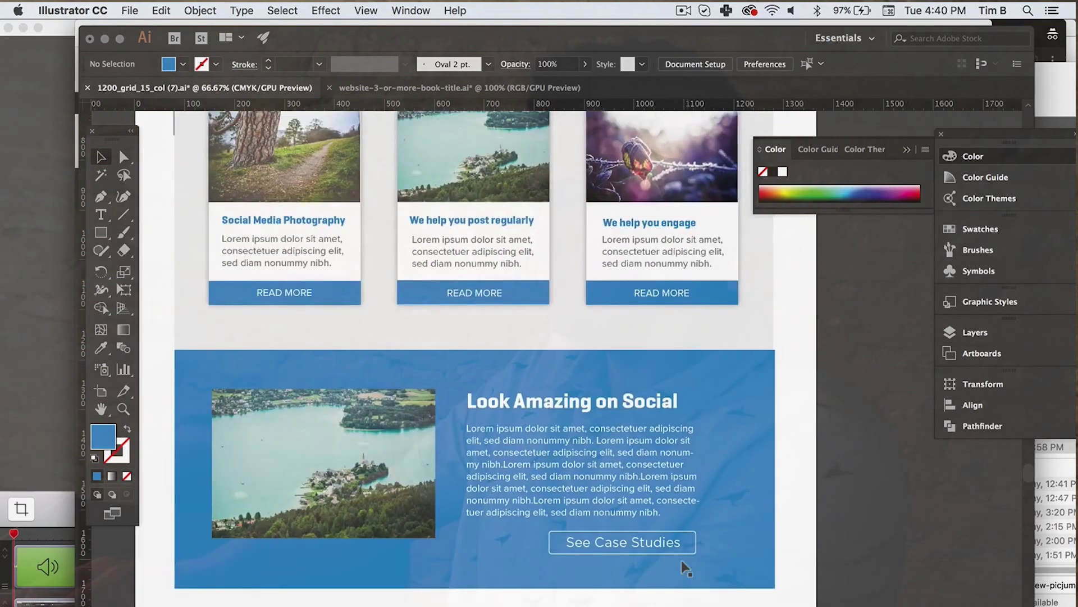
{"action": "scroll", "coordinate": [682, 562], "scroll_direction": "down", "scroll_amount": 7}
{"action": "scroll", "coordinate": [682, 562], "scroll_direction": "up", "scroll_amount": 10}
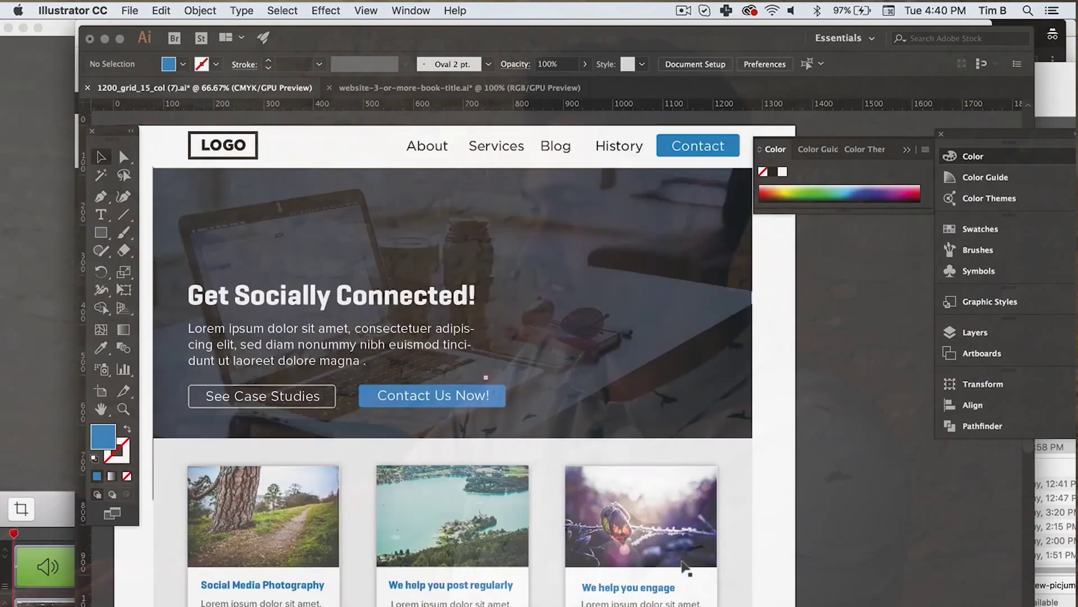
{"action": "scroll", "coordinate": [682, 562], "scroll_direction": "down", "scroll_amount": 4}
{"action": "scroll", "coordinate": [682, 562], "scroll_direction": "down", "scroll_amount": 8}
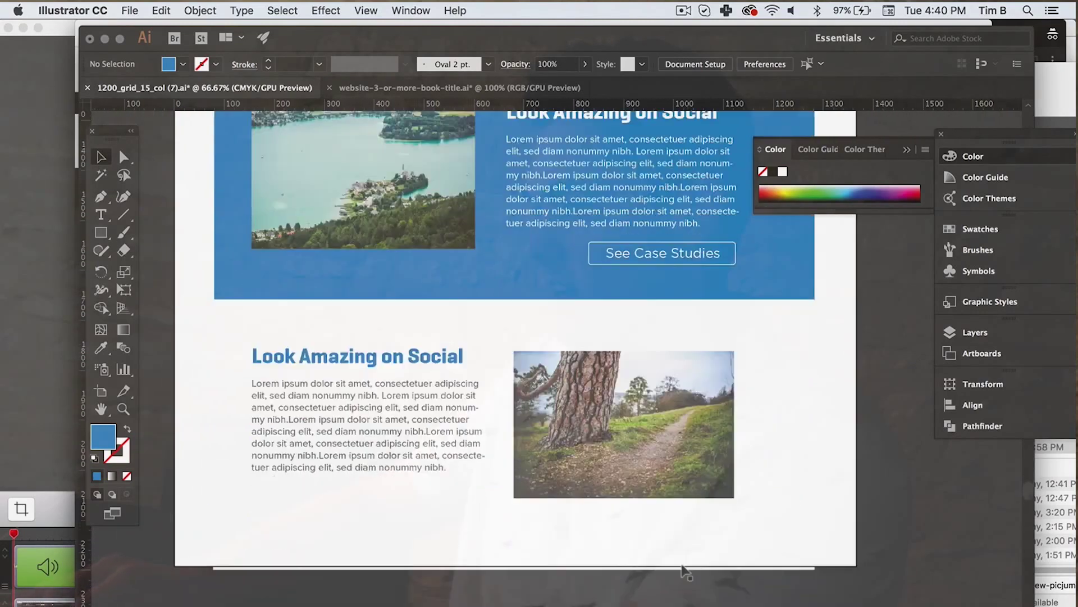
{"action": "scroll", "coordinate": [682, 561], "scroll_direction": "up", "scroll_amount": 10}
{"action": "scroll", "coordinate": [684, 571], "scroll_direction": "down", "scroll_amount": 8}
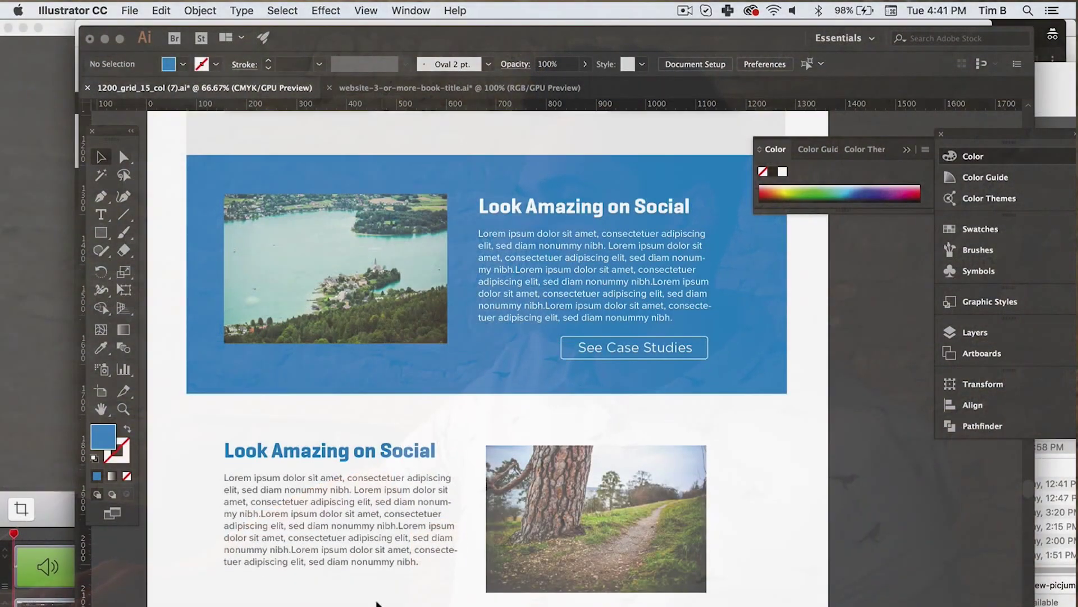
{"action": "scroll", "coordinate": [377, 604], "scroll_direction": "down", "scroll_amount": 3}
{"action": "scroll", "coordinate": [377, 604], "scroll_direction": "up", "scroll_amount": 6}
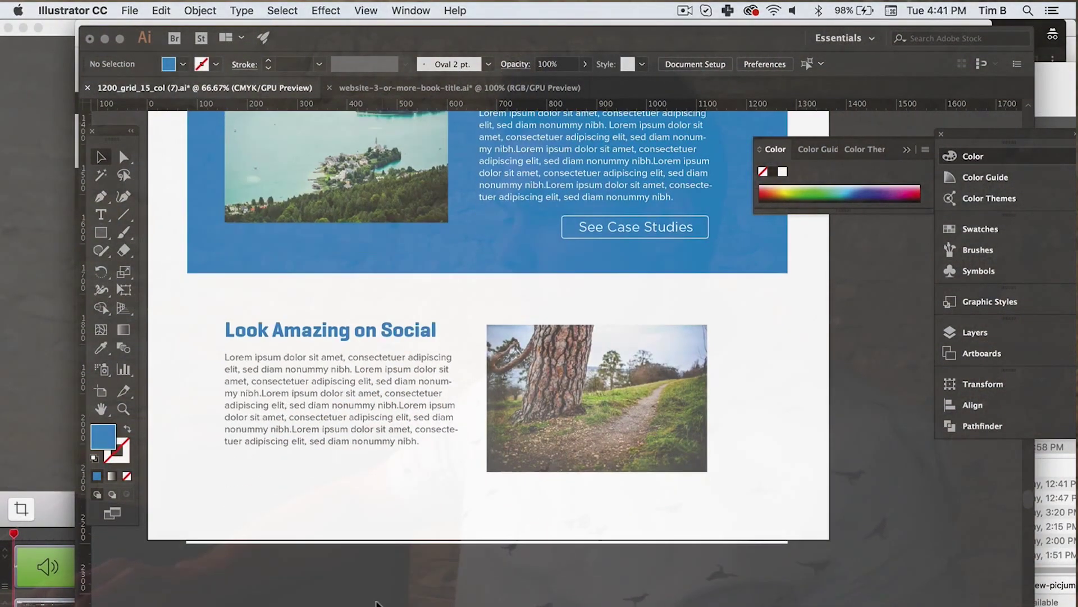
{"action": "scroll", "coordinate": [537, 275], "scroll_direction": "down", "scroll_amount": 4}
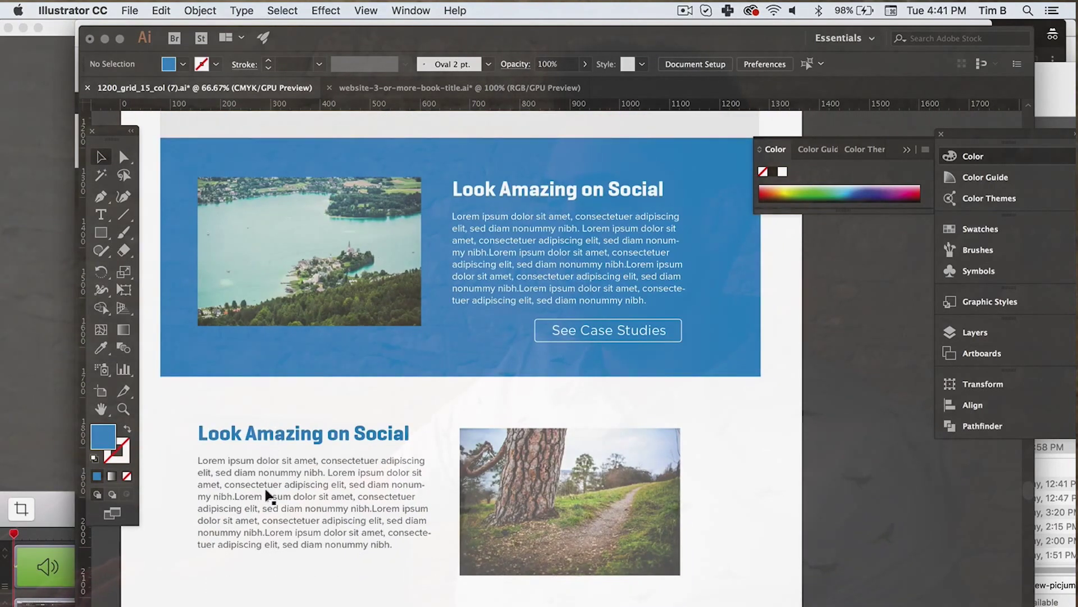
{"action": "scroll", "coordinate": [267, 495], "scroll_direction": "down", "scroll_amount": 2}
{"action": "scroll", "coordinate": [270, 495], "scroll_direction": "up", "scroll_amount": 20}
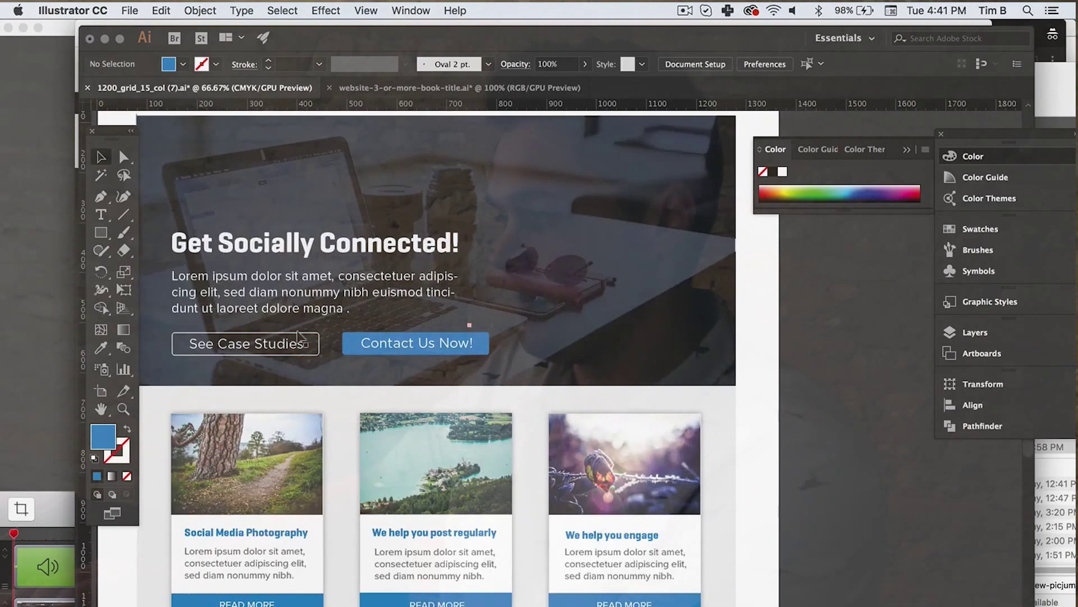
Copy the hero's blue 'Contact Us Now!' button beneath the white section's paragraph
{"action": "left_click", "coordinate": [380, 347]}
{"action": "left_click", "coordinate": [354, 335], "text": "shift"}
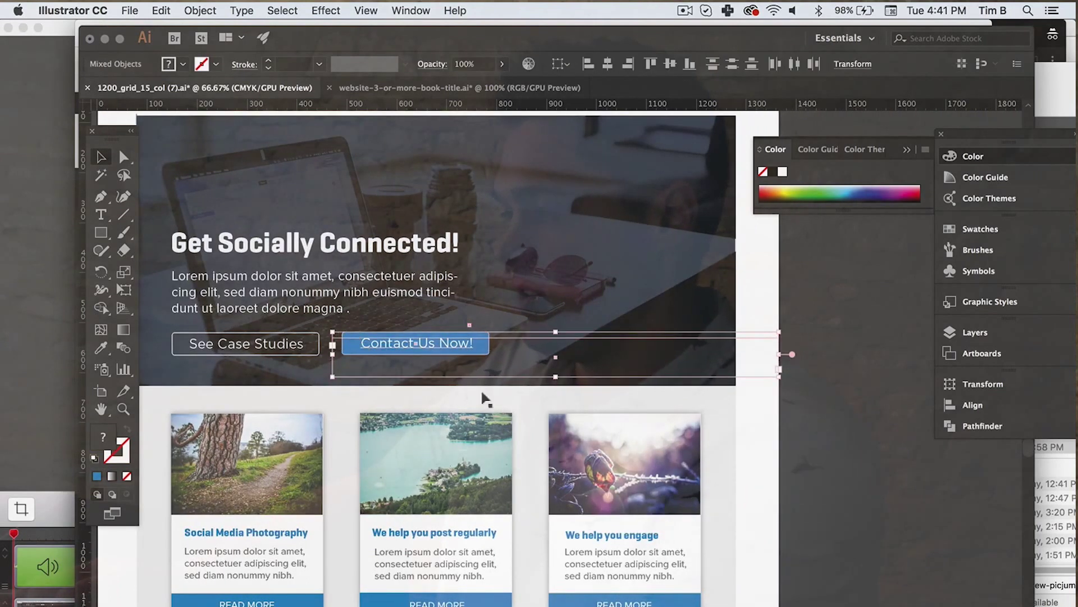
{"action": "scroll", "coordinate": [512, 410], "scroll_direction": "down", "scroll_amount": 15}
{"action": "scroll", "coordinate": [513, 409], "scroll_direction": "down", "scroll_amount": 2}
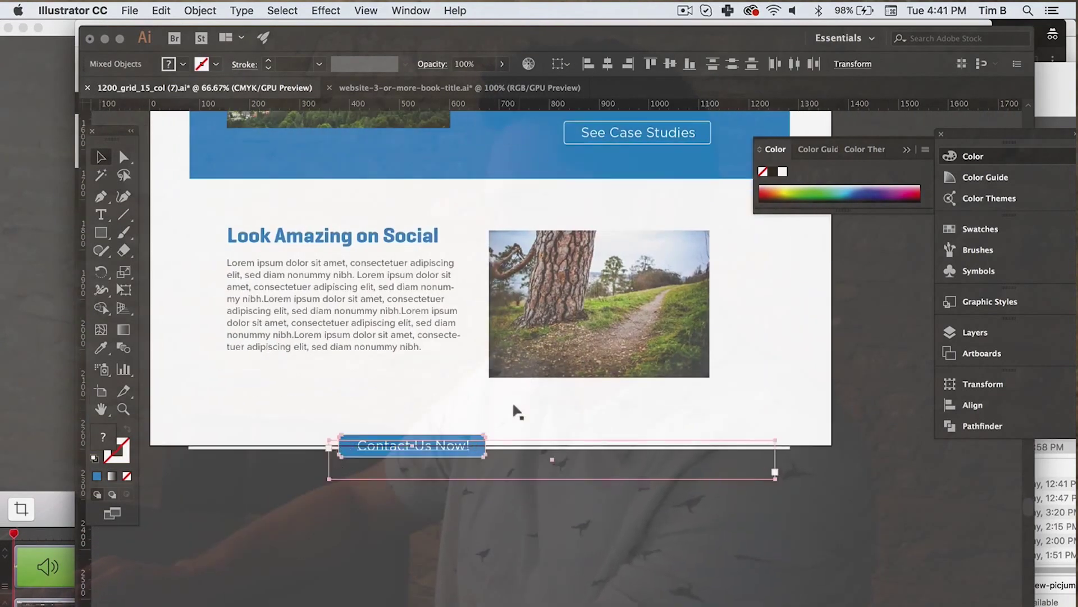
{"action": "left_click_drag", "start_coordinate": [444, 440], "coordinate": [326, 373]}
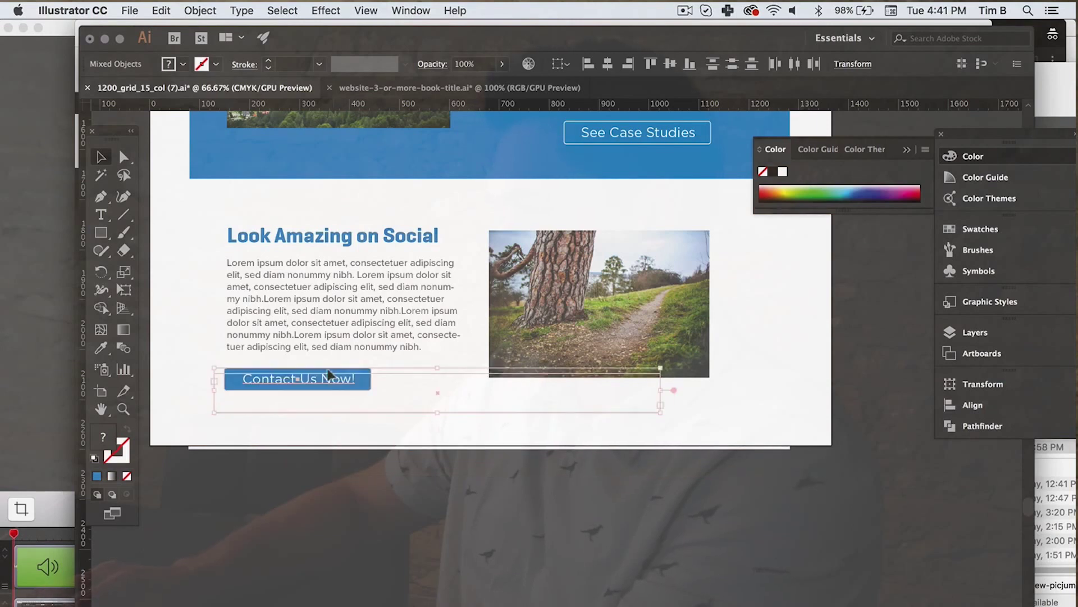
{"action": "left_click", "coordinate": [681, 527]}
{"action": "scroll", "coordinate": [682, 527], "scroll_direction": "up", "scroll_amount": 7}
{"action": "scroll", "coordinate": [681, 528], "scroll_direction": "up", "scroll_amount": 8}
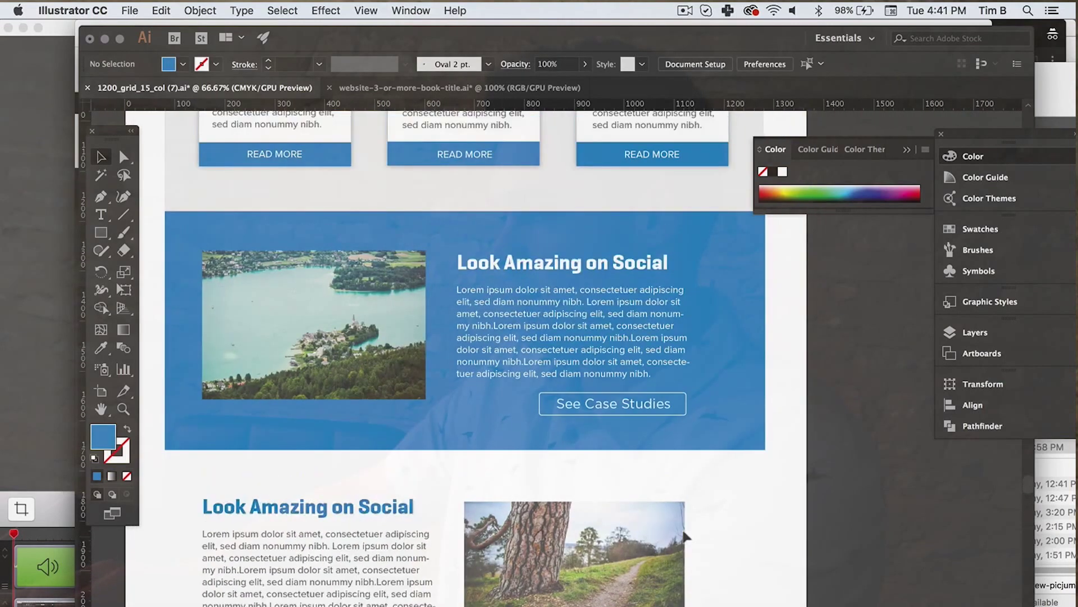
{"action": "scroll", "coordinate": [682, 527], "scroll_direction": "left", "scroll_amount": 3}
{"action": "scroll", "coordinate": [682, 527], "scroll_direction": "down", "scroll_amount": 9}
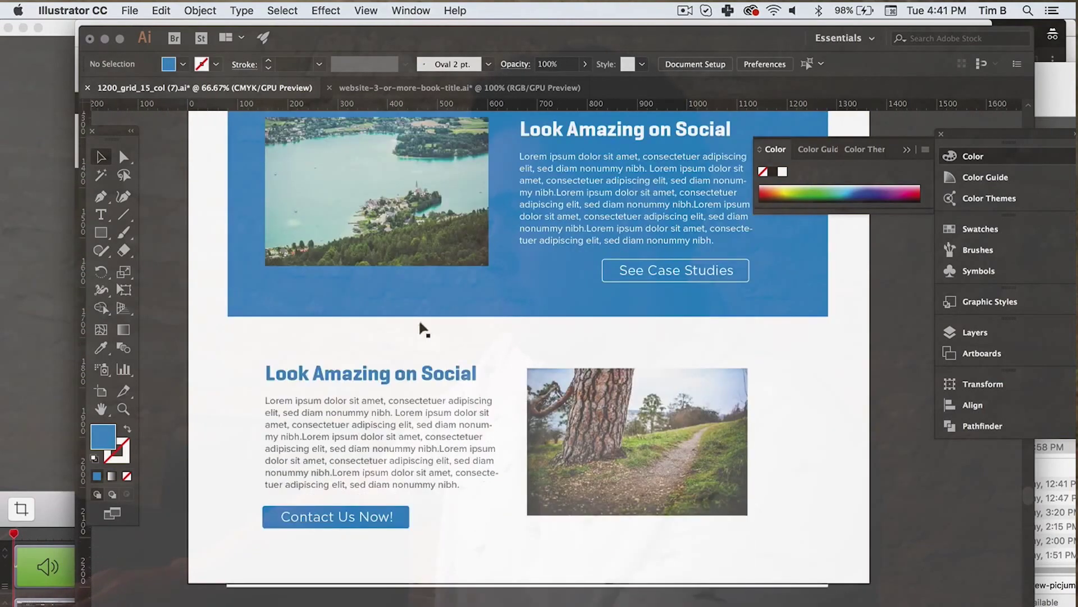
{"action": "left_click", "coordinate": [130, 10]}
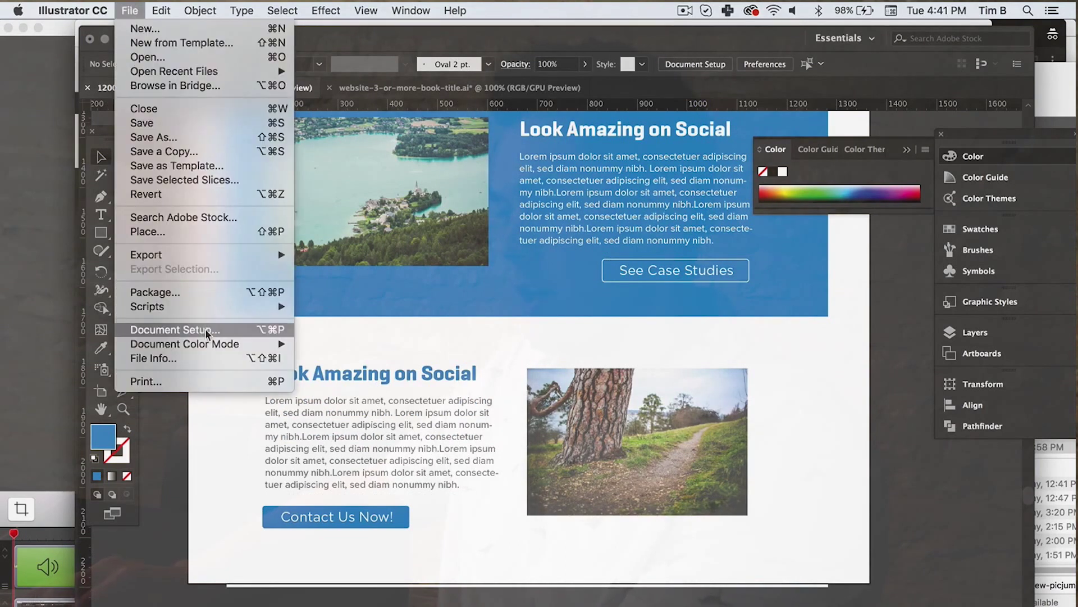
Through Document Setup's Edit Artboards, drag the artboard's bottom edge down to lengthen the page
{"action": "left_click", "coordinate": [206, 332]}
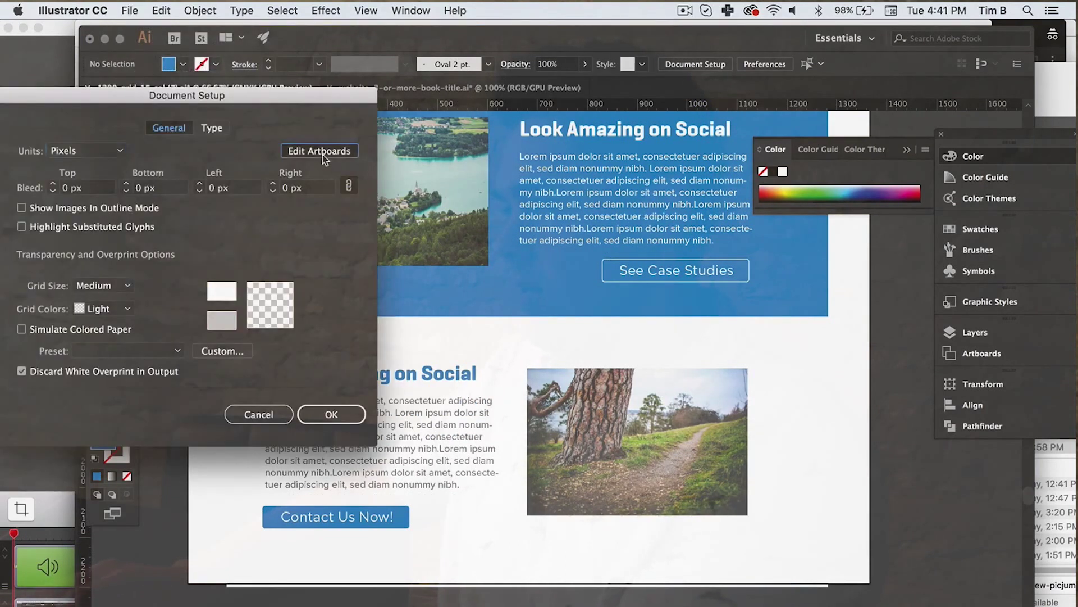
{"action": "left_click", "coordinate": [323, 152]}
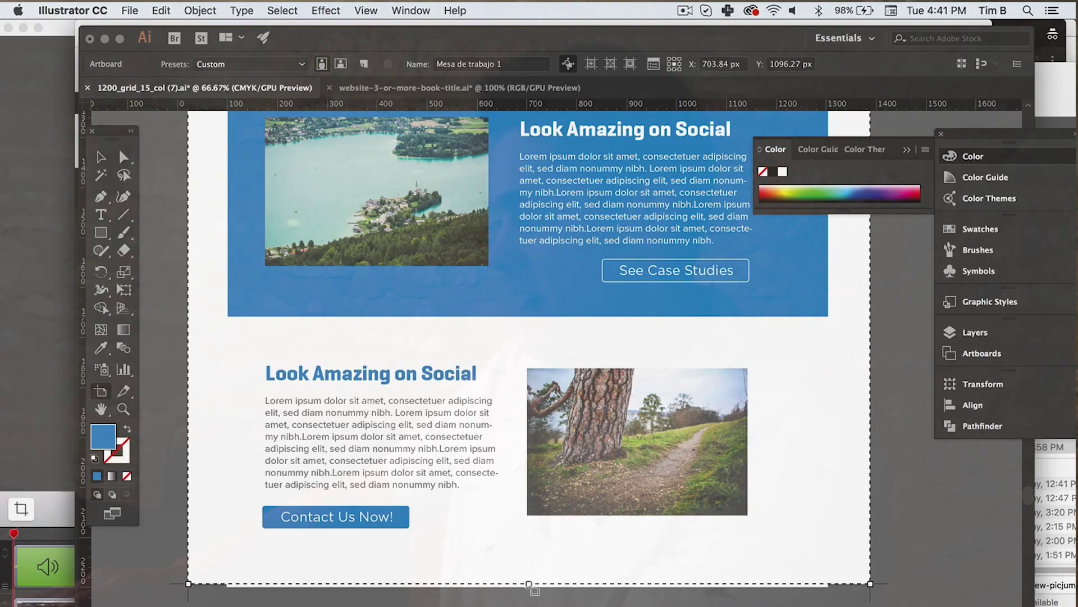
{"action": "left_click_drag", "start_coordinate": [529, 583], "coordinate": [529, 606]}
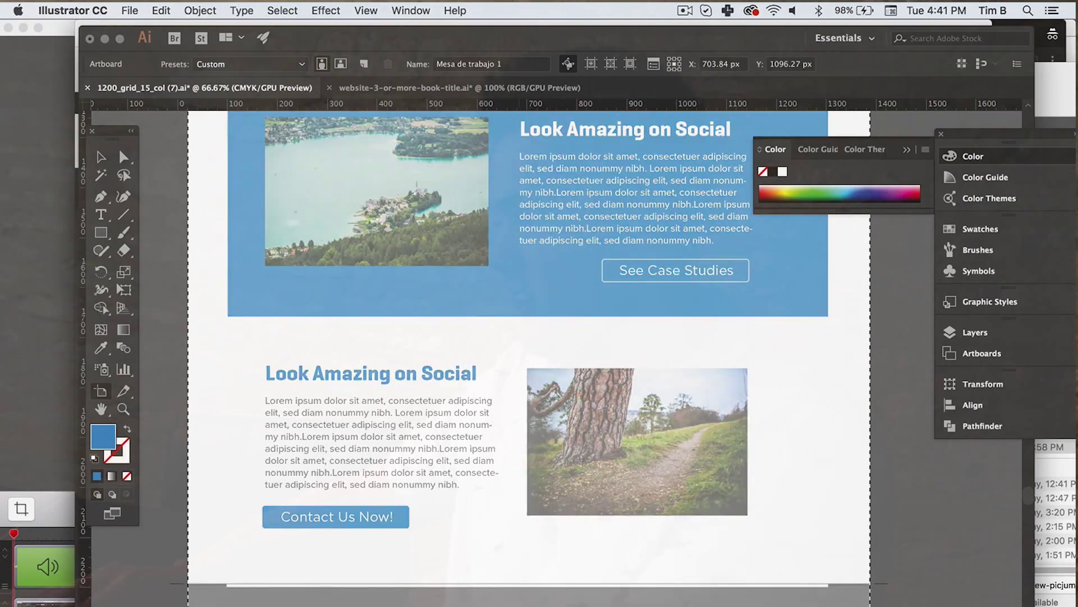
{"action": "scroll", "coordinate": [761, 571], "scroll_direction": "up", "scroll_amount": 10}
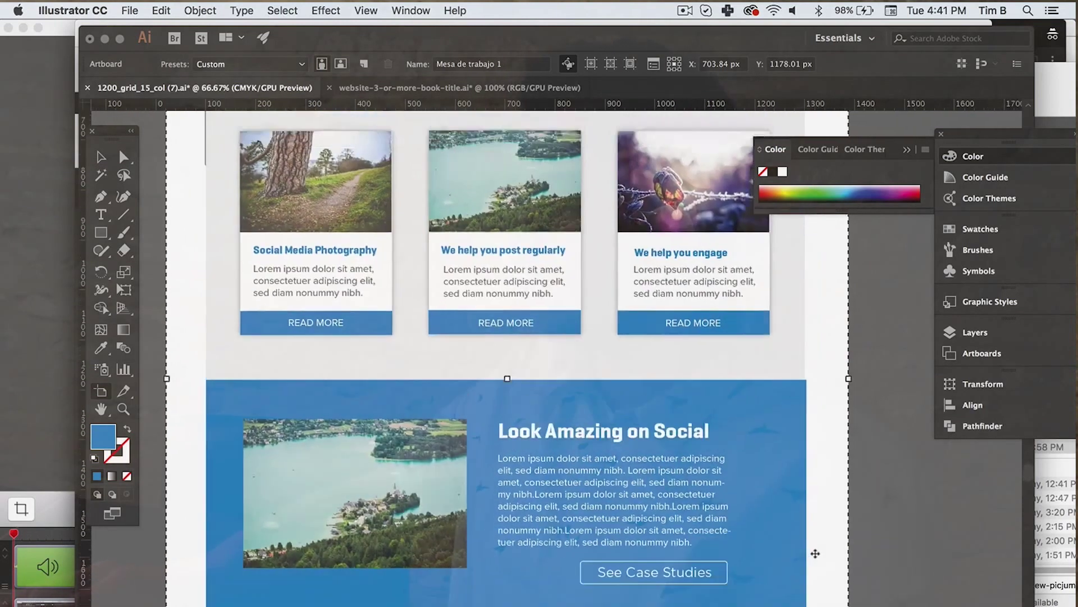
Leave artboard editing with the V key and scroll through the finished mockup
{"action": "key", "text": "v"}
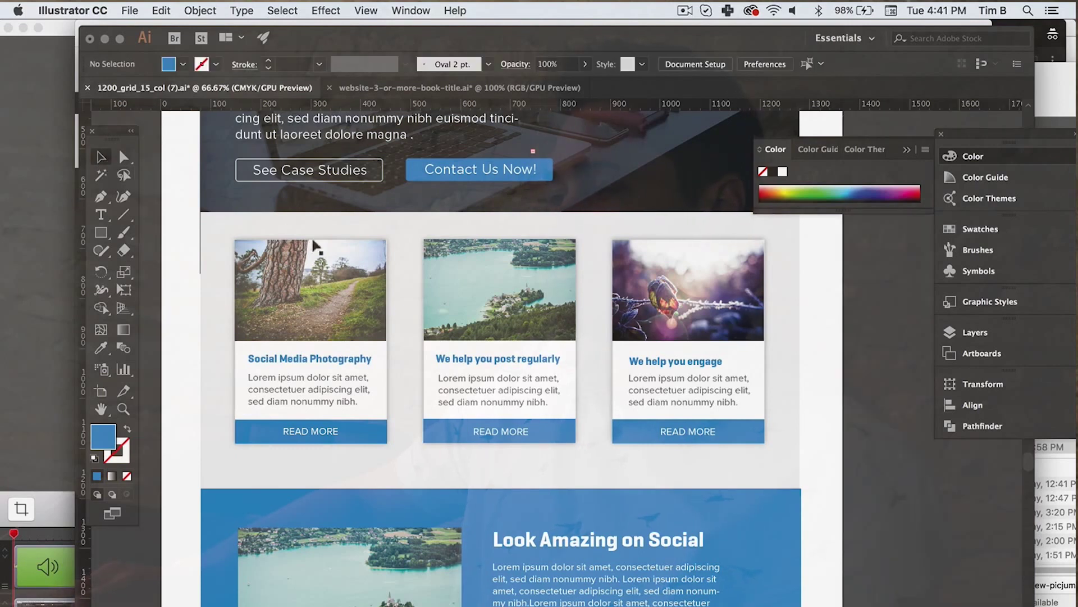
{"action": "scroll", "coordinate": [337, 273], "scroll_direction": "down", "scroll_amount": 15}
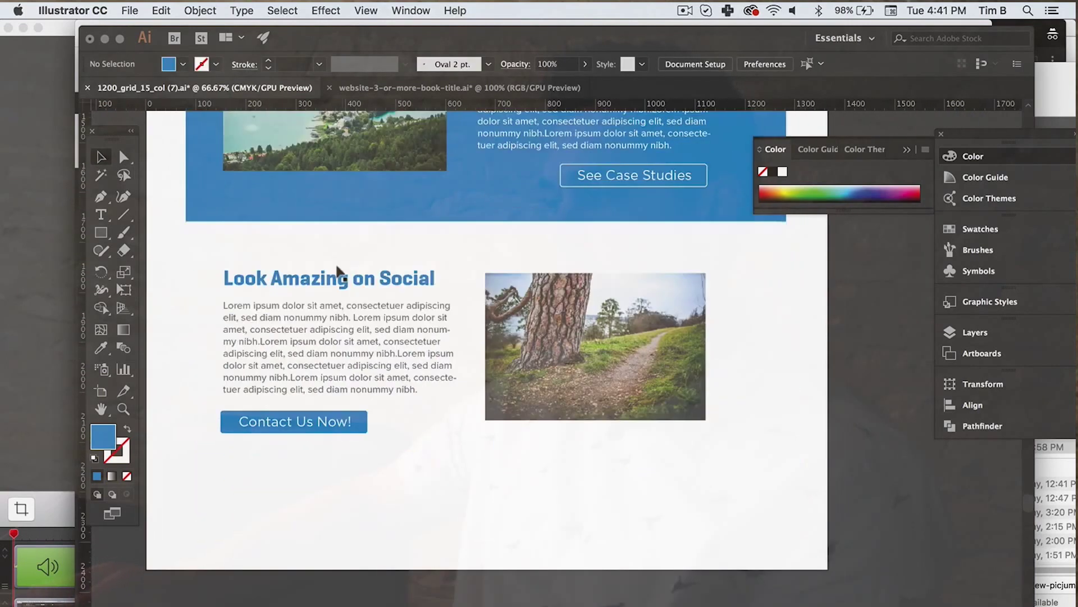
{"action": "scroll", "coordinate": [340, 273], "scroll_direction": "up", "scroll_amount": 6}
{"action": "scroll", "coordinate": [345, 275], "scroll_direction": "up", "scroll_amount": 5}
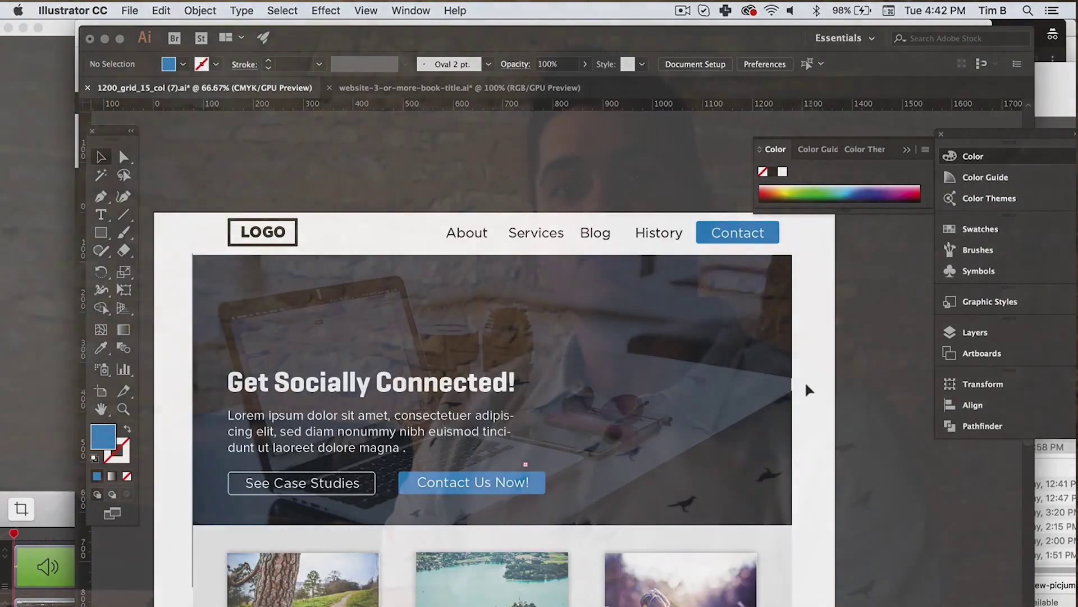